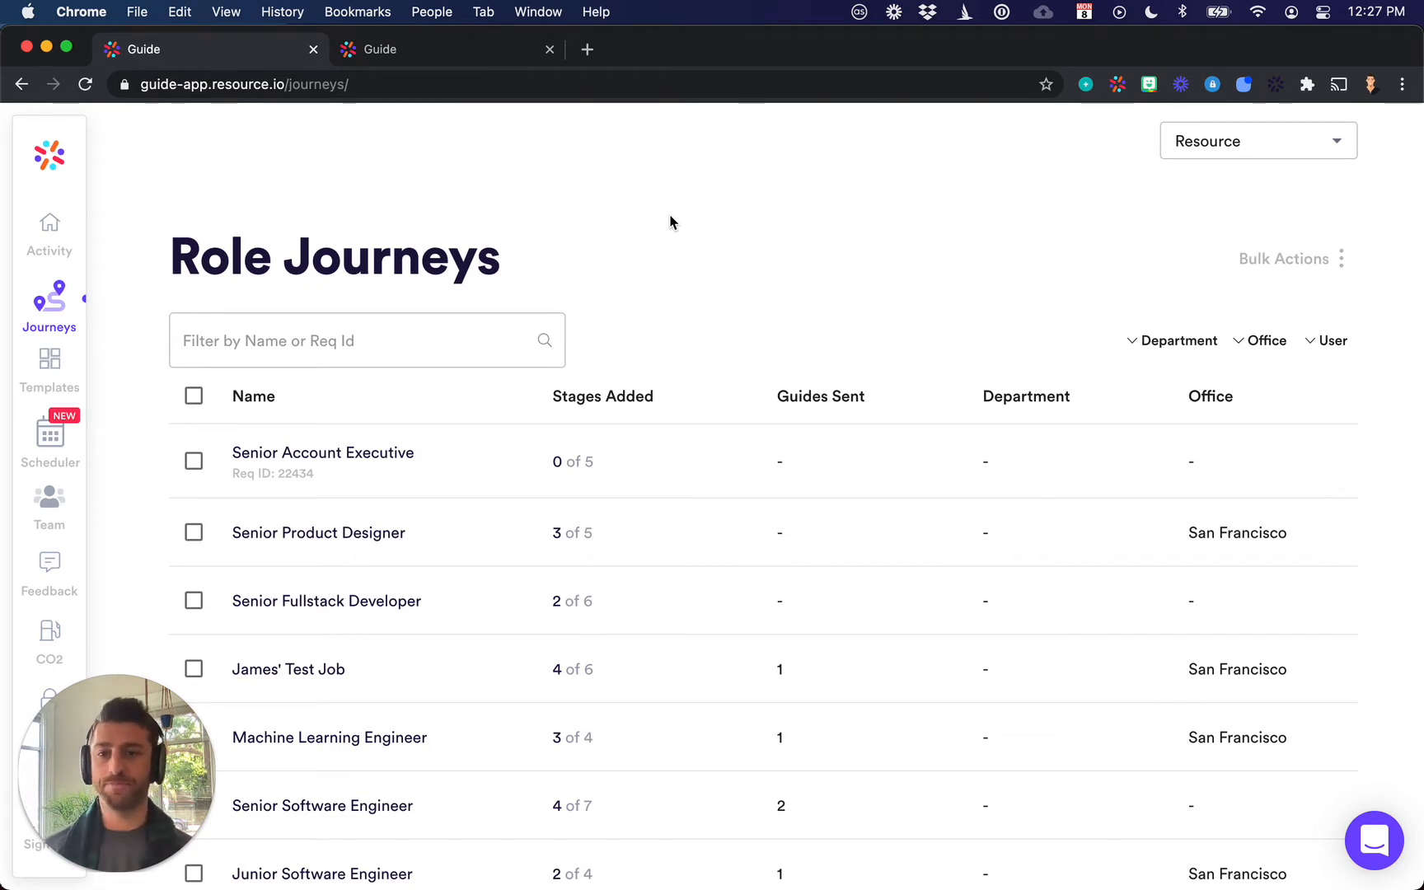
Look at the Department filter of the role journeys list without applying a filter
{"action": "left_click", "coordinate": [669, 221]}
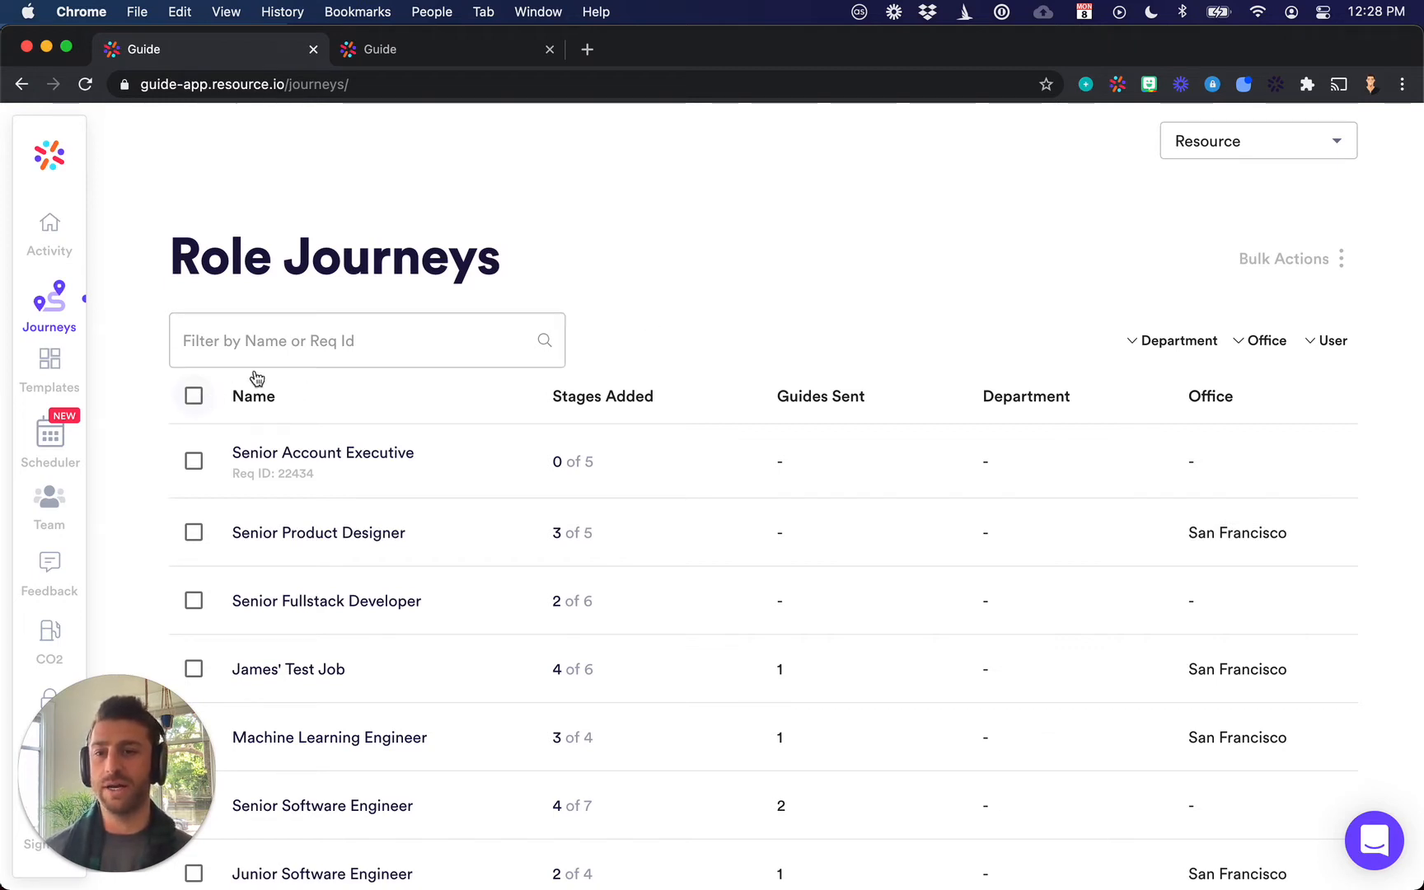
{"action": "left_click", "coordinate": [1180, 341]}
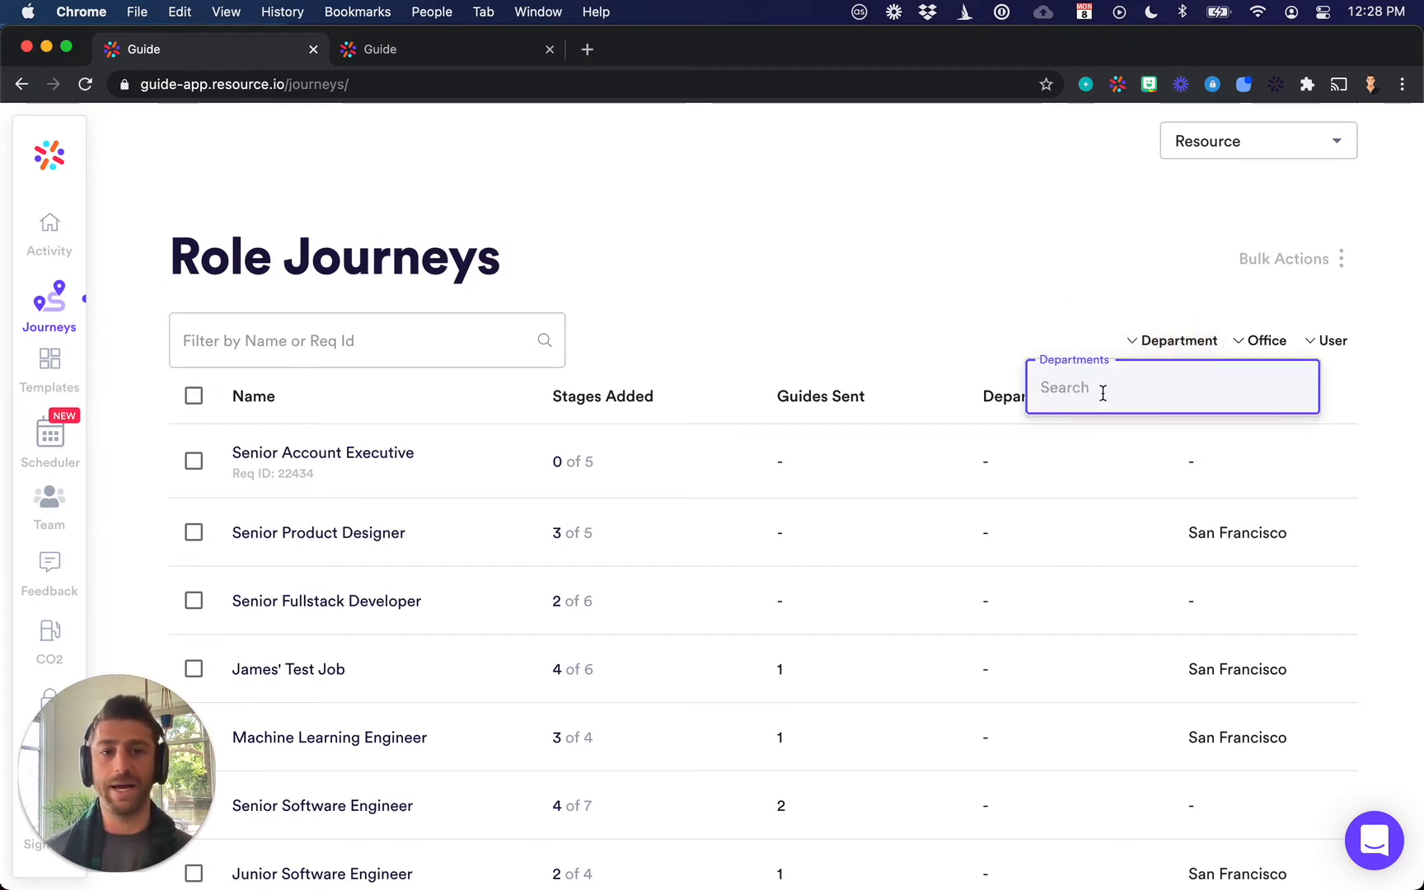
{"action": "left_click", "coordinate": [1035, 323]}
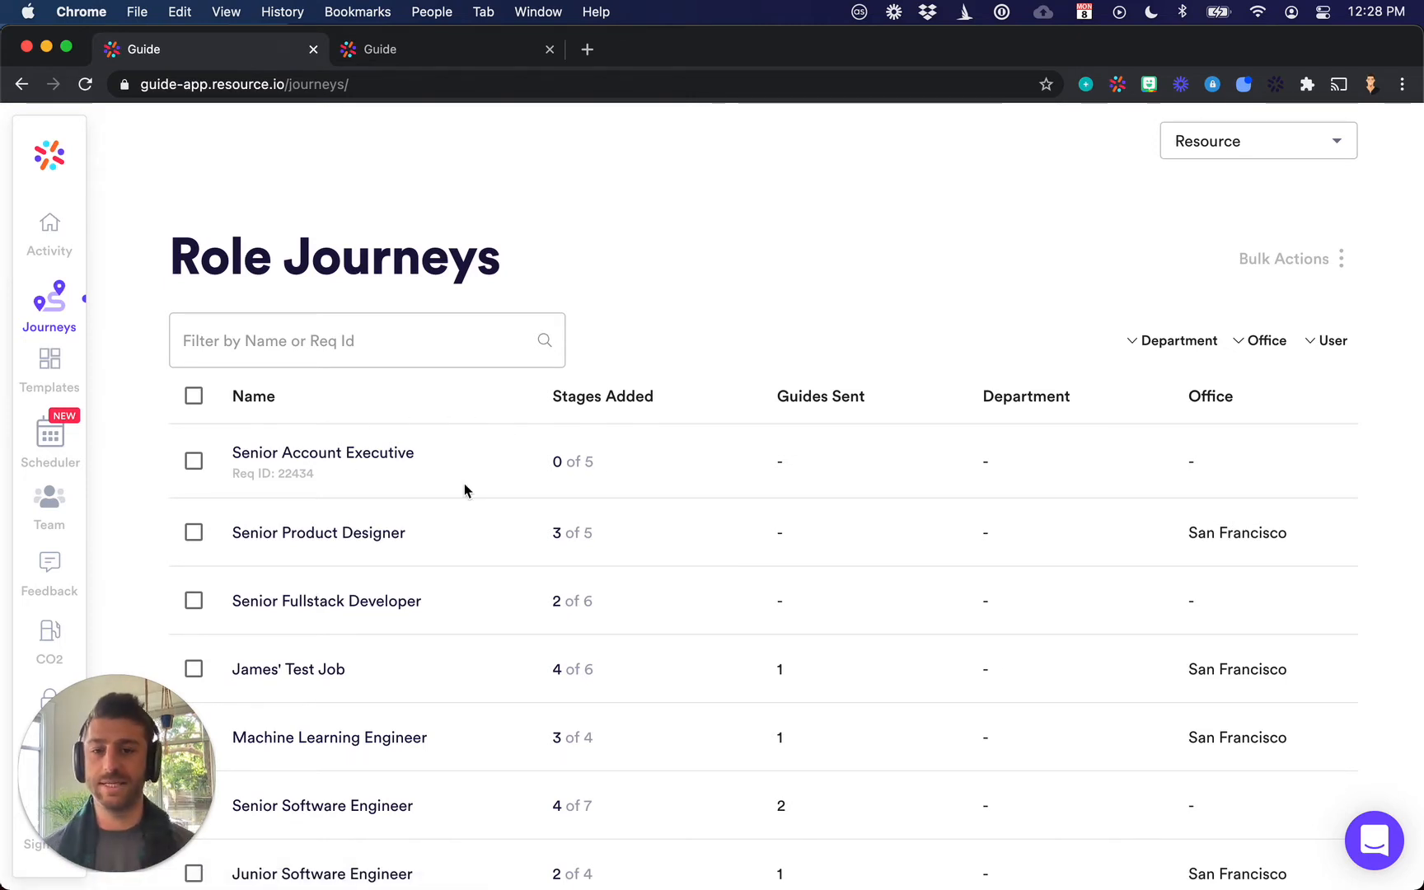
Open the Senior Account Executive journey and begin adding a stage for the Initial Phone Screen Greenhouse stage
{"action": "left_click", "coordinate": [367, 462]}
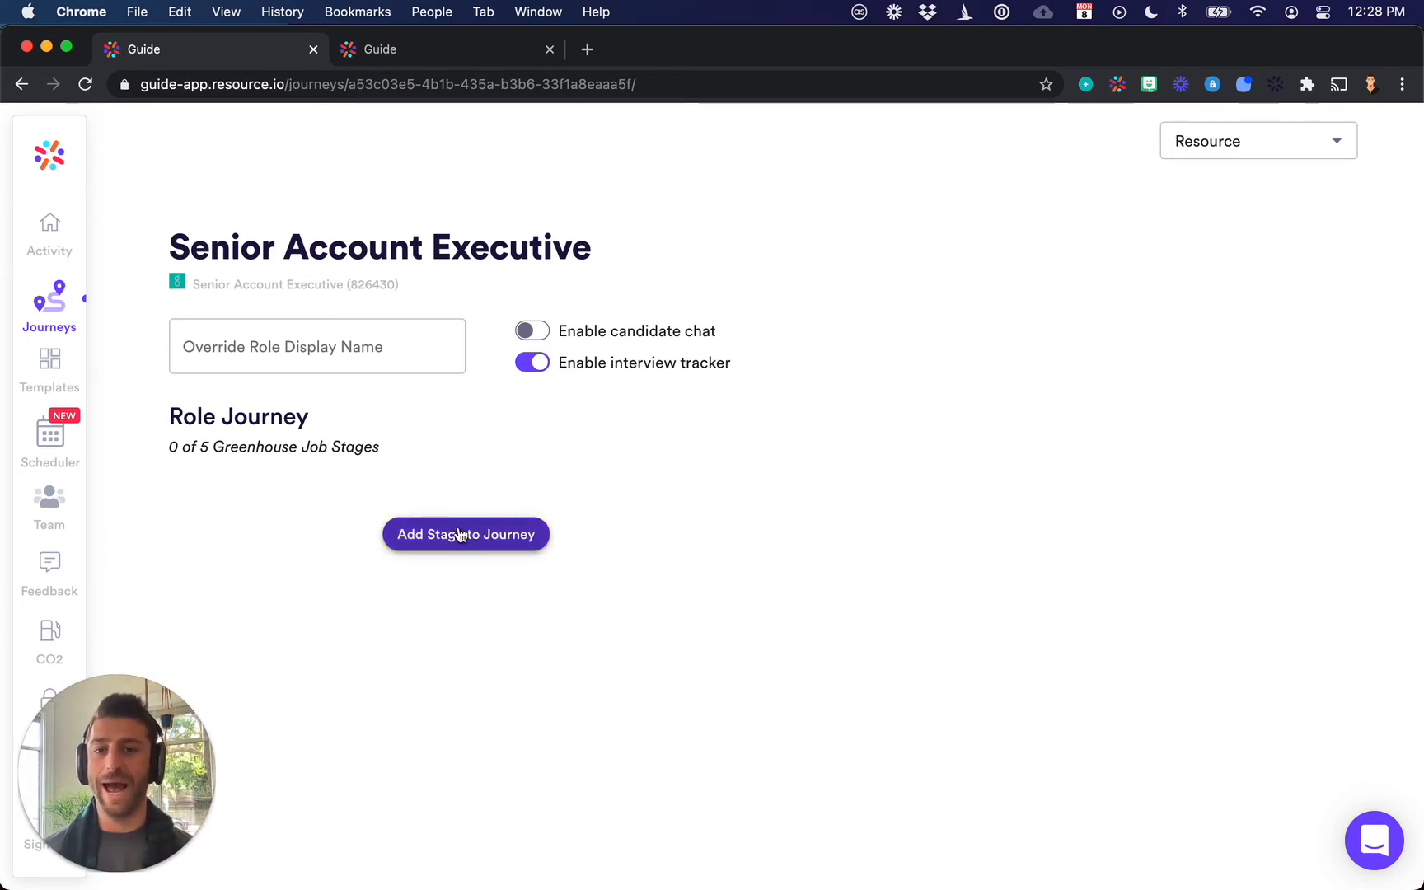
{"action": "scroll", "coordinate": [605, 517], "scroll_direction": "up", "scroll_amount": 1}
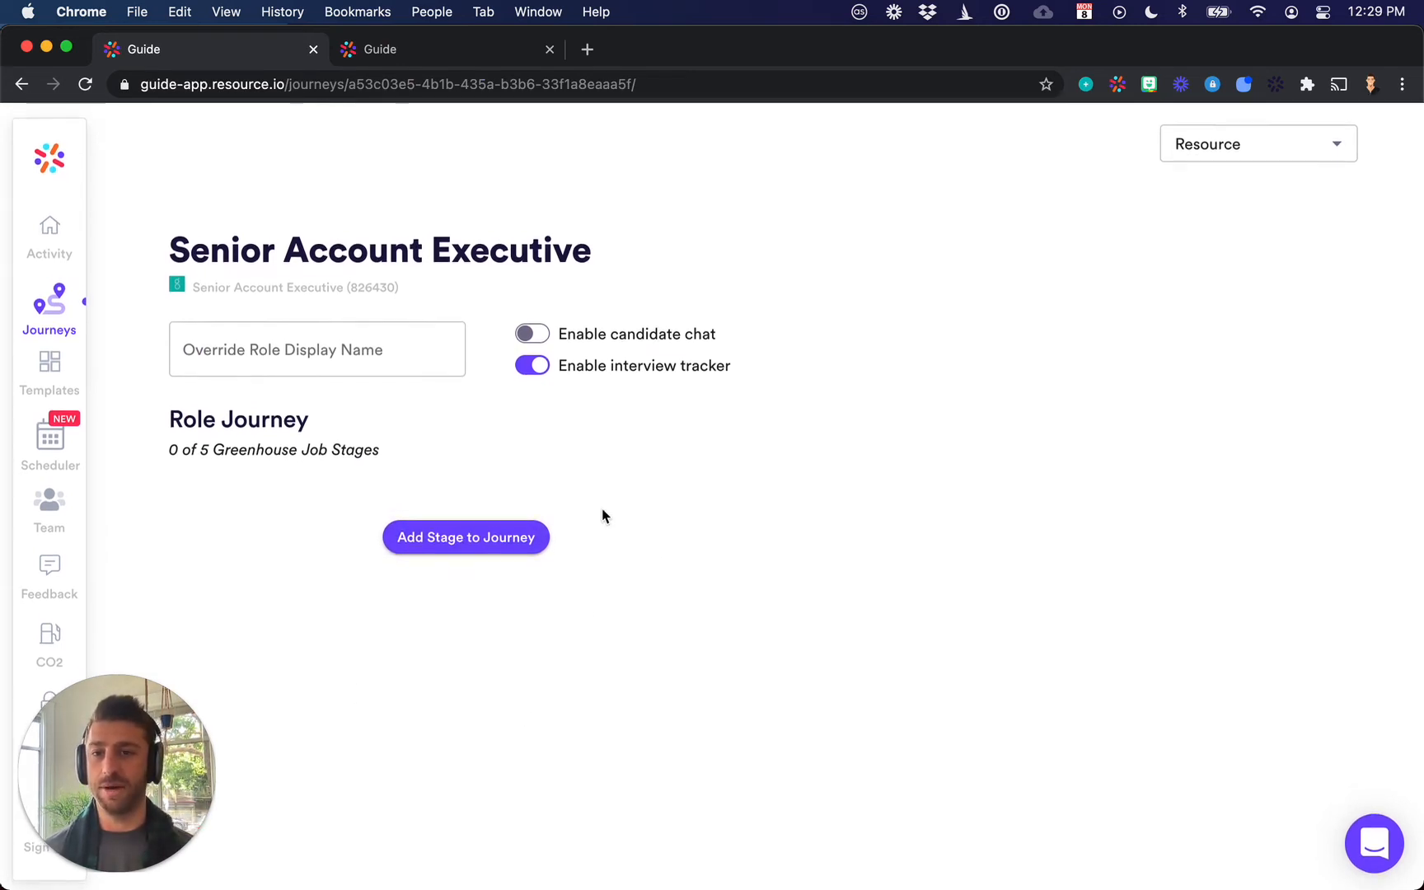
{"action": "left_click", "coordinate": [468, 542]}
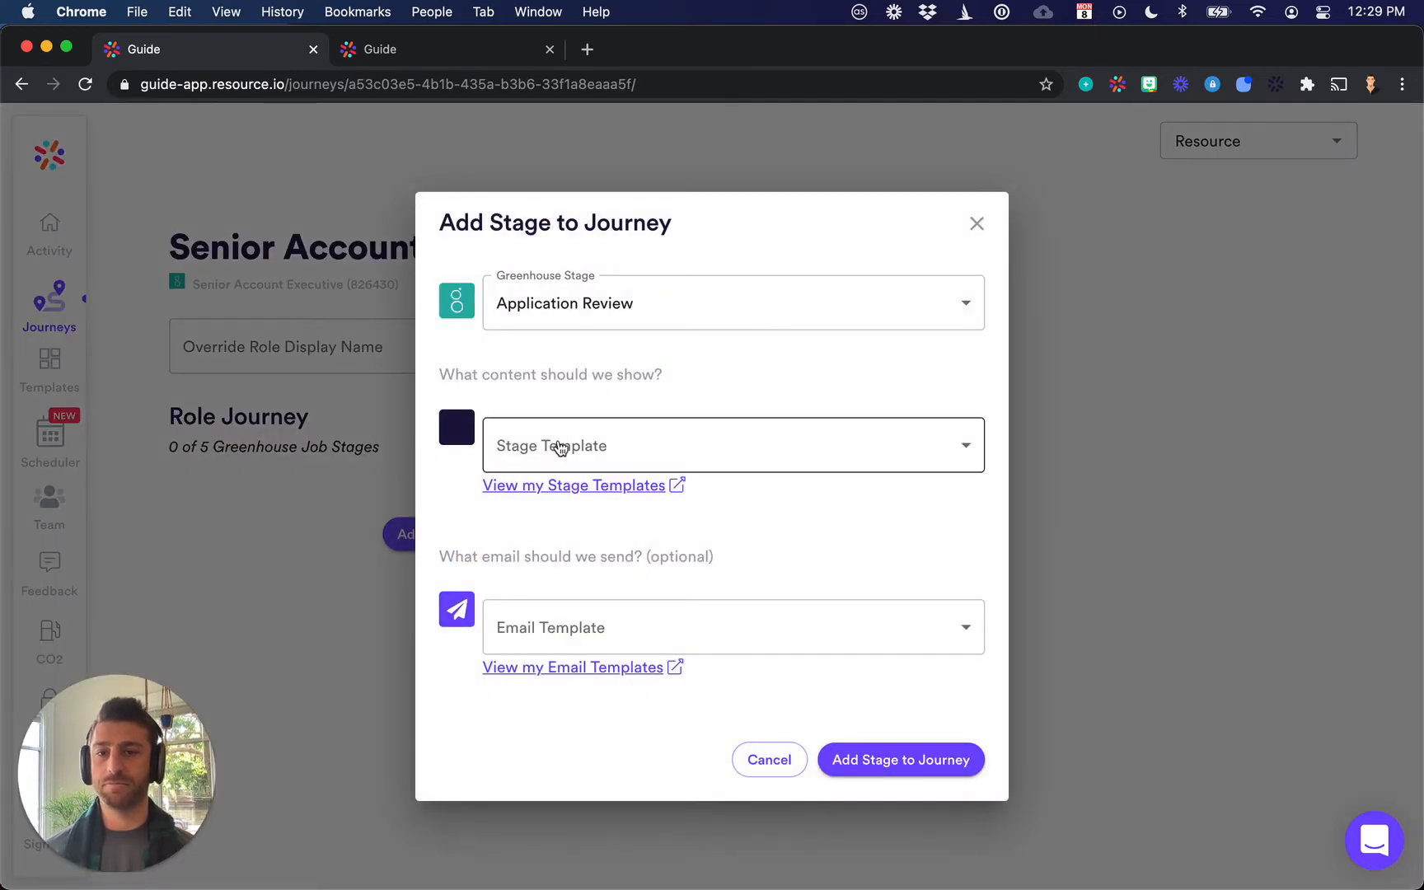
{"action": "left_click", "coordinate": [682, 322]}
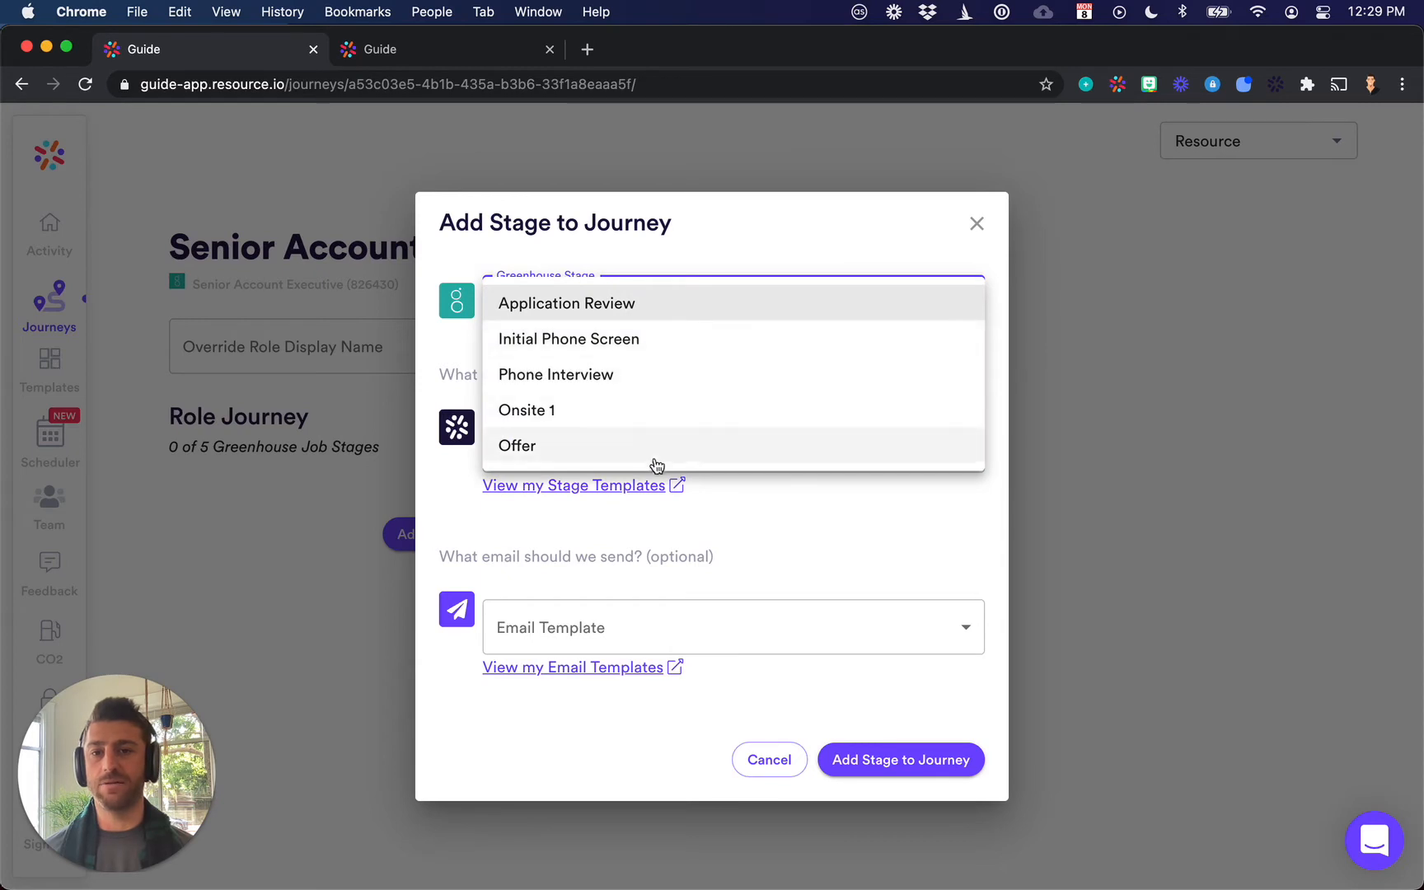
{"action": "left_click", "coordinate": [675, 338]}
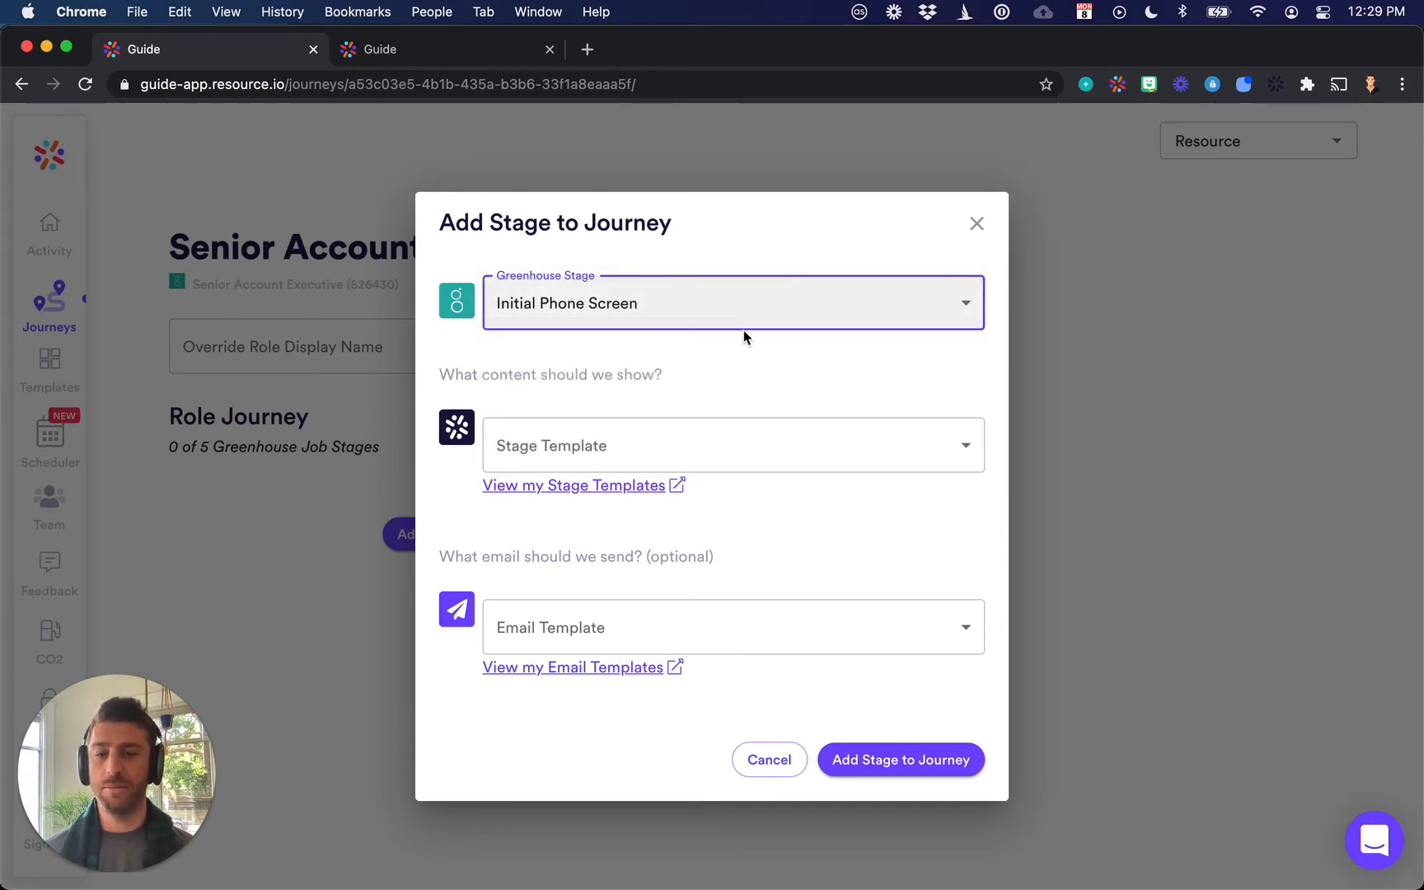
Assign the "Phone Screen - Sales Roles" stage template and "IPS - Confirmation" email template, and add the stage to the journey
{"action": "left_click", "coordinate": [763, 464]}
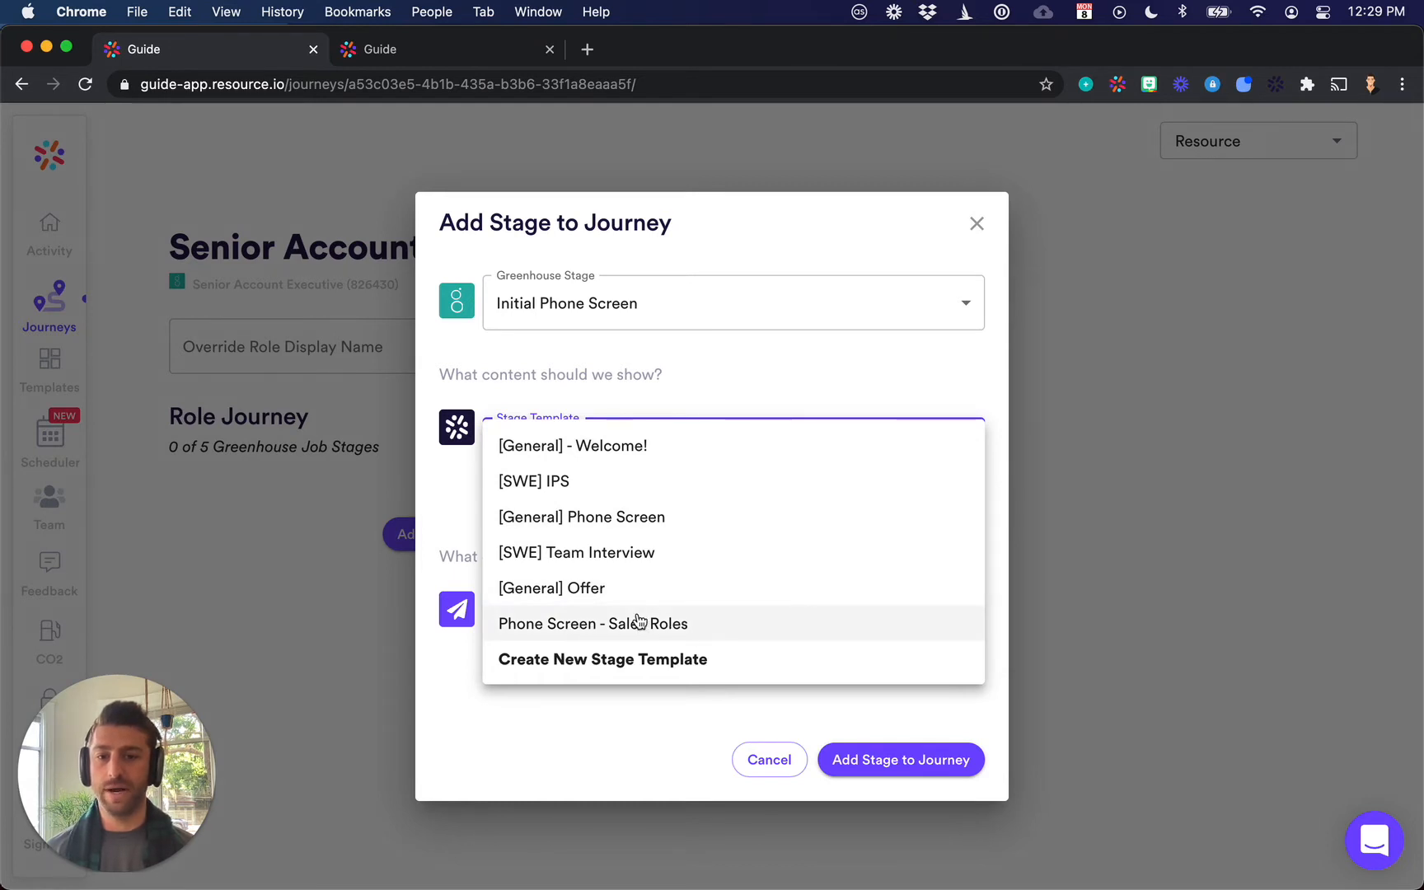
{"action": "left_click", "coordinate": [736, 632]}
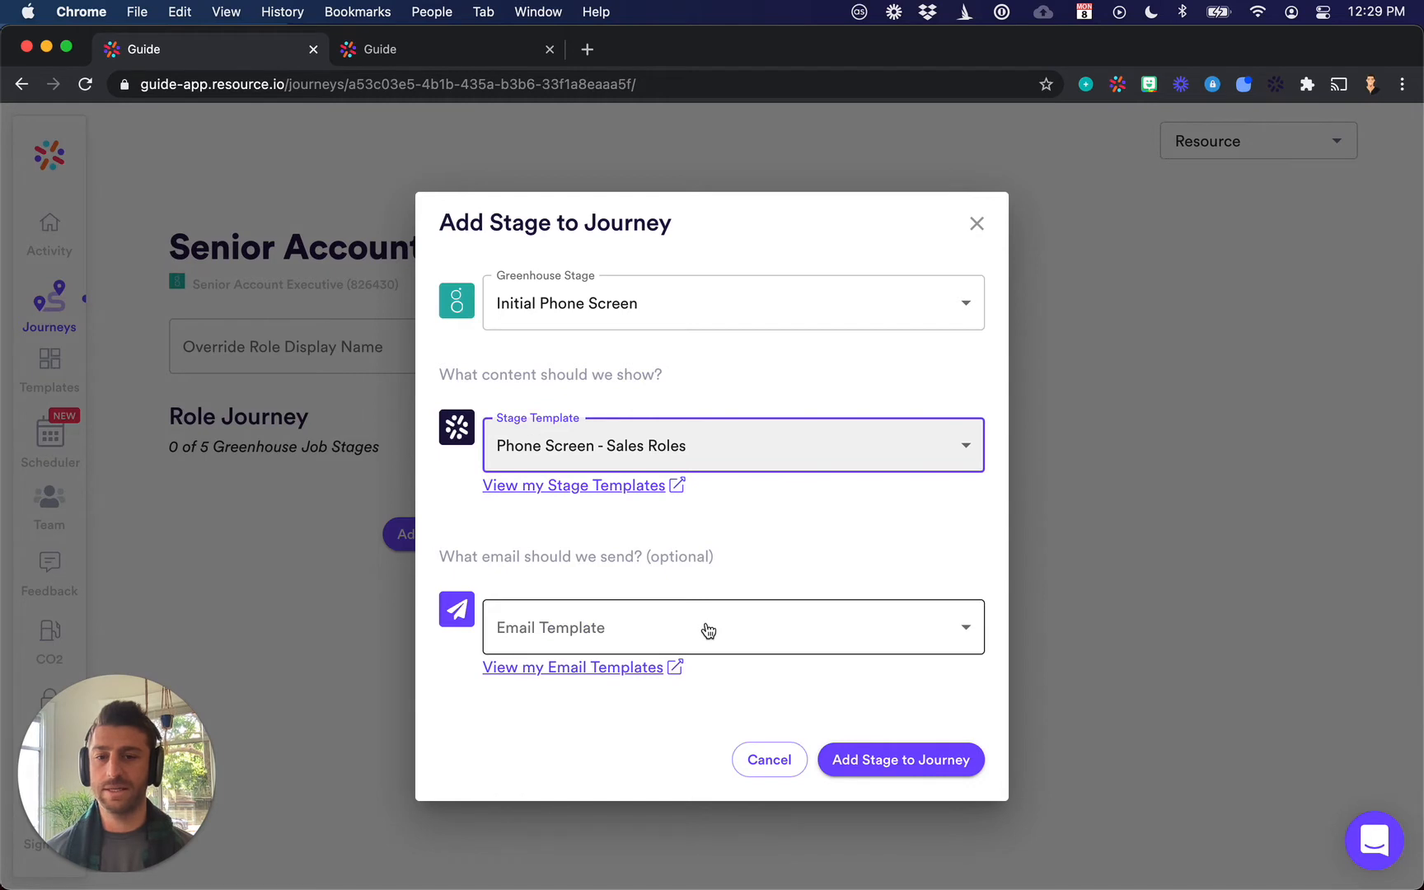
{"action": "left_click", "coordinate": [707, 632]}
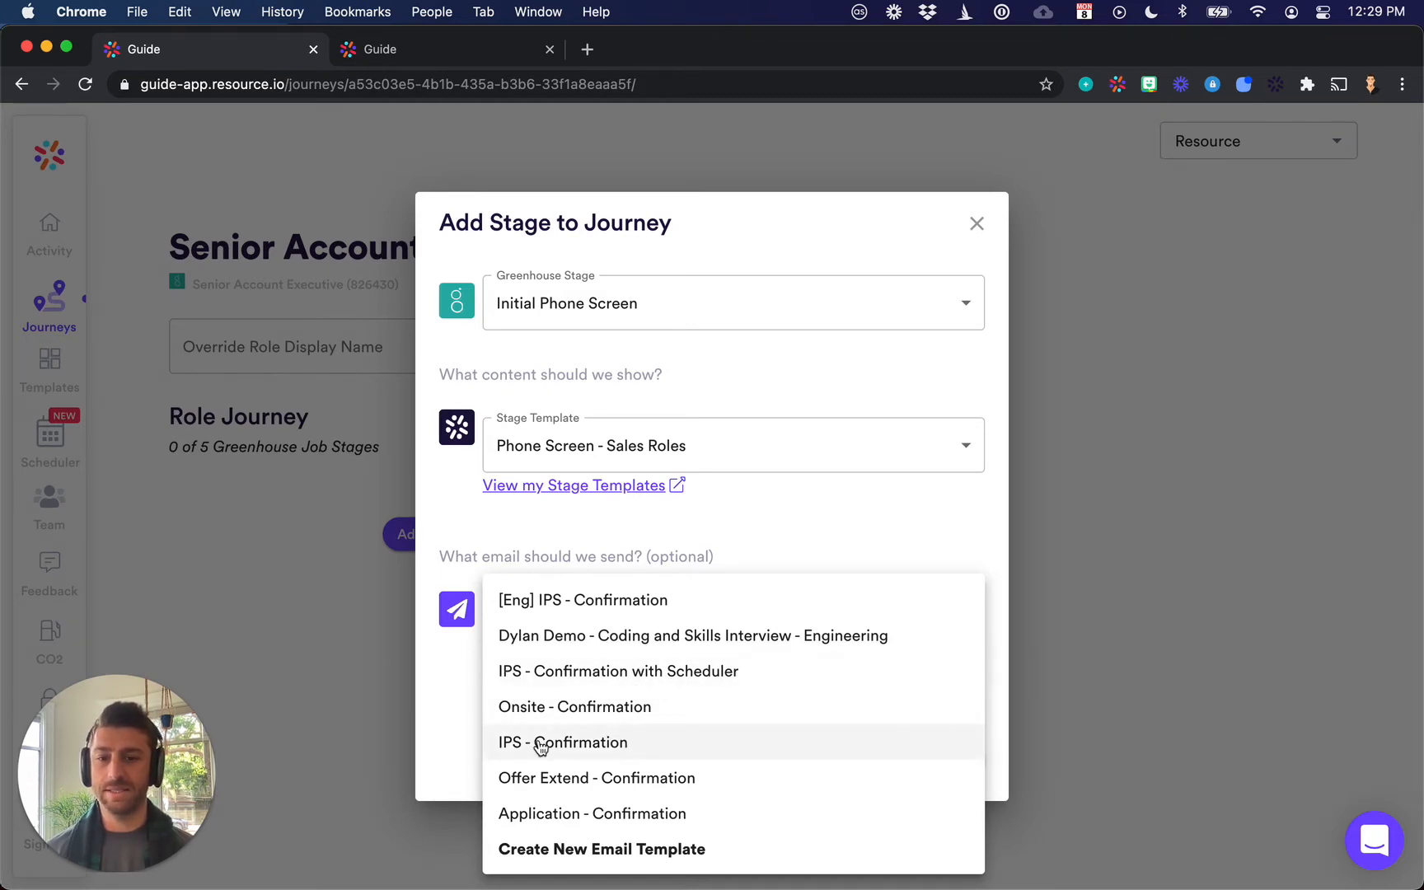
{"action": "left_click", "coordinate": [567, 748]}
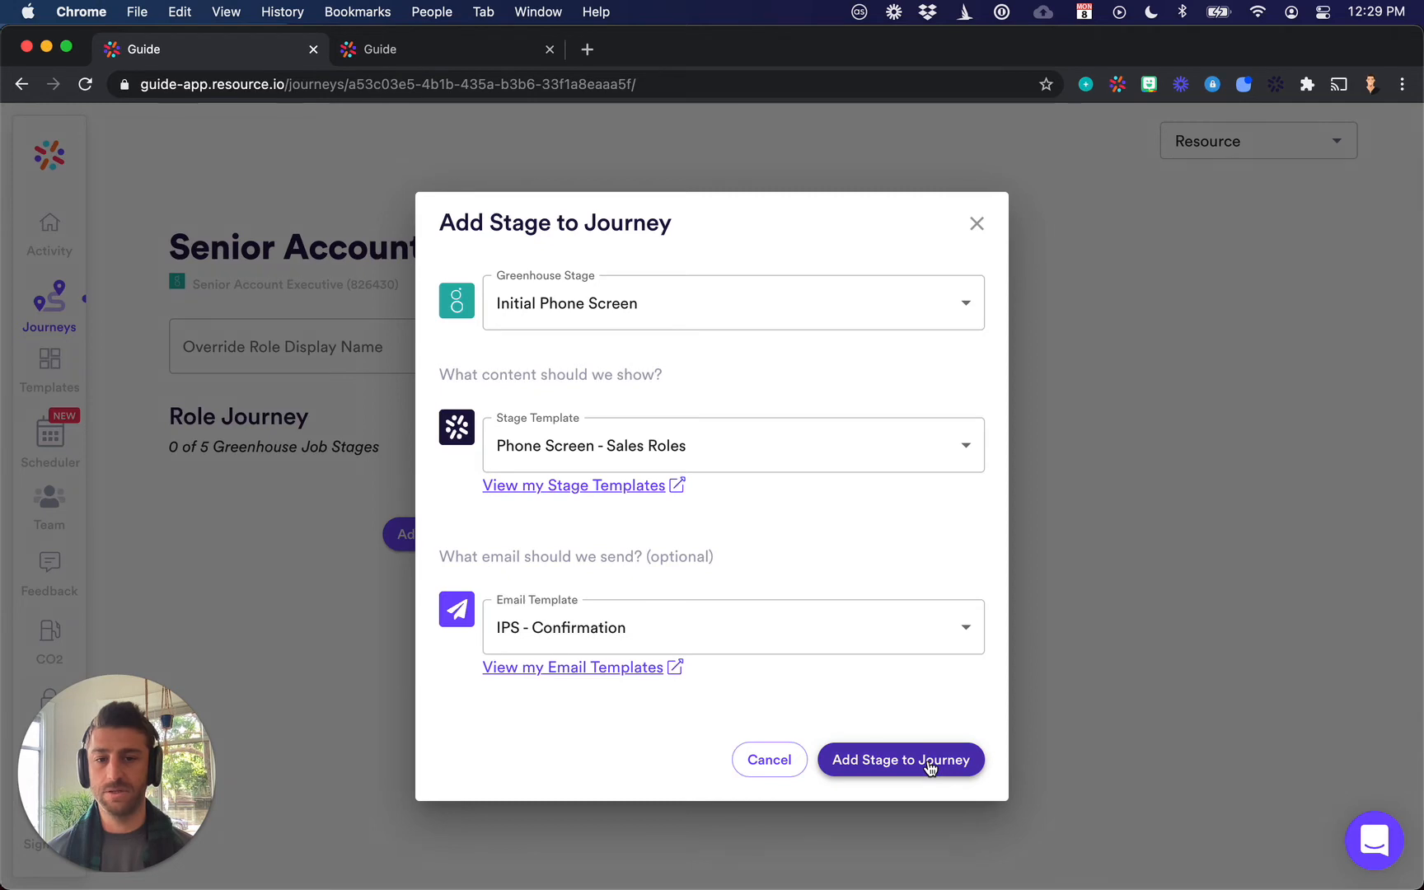
{"action": "left_click", "coordinate": [861, 768]}
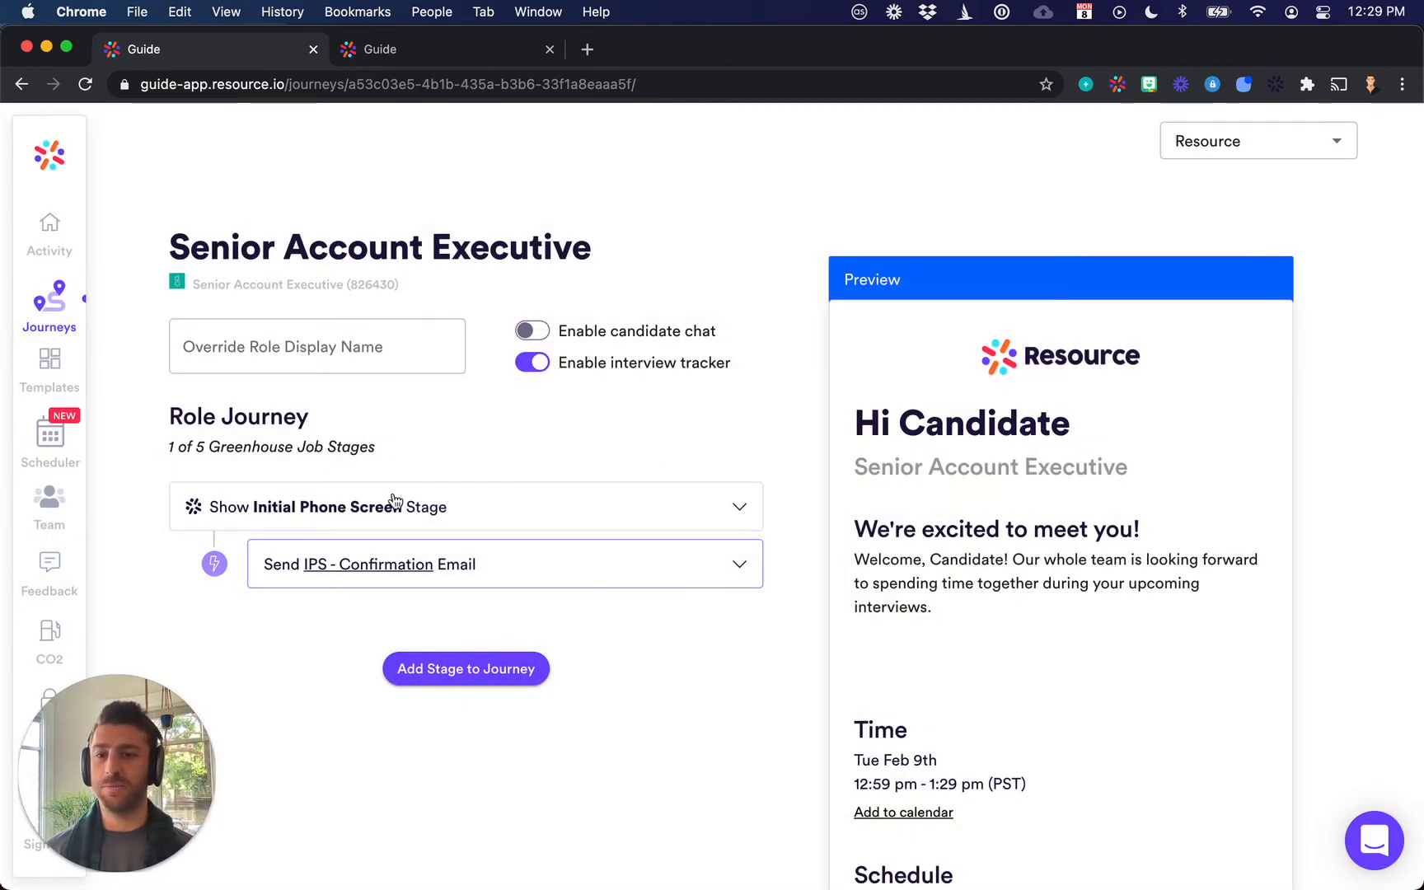
Expand the Initial Phone Screen stage, review its base template options keeping "Phone Screen - Sales Roles", and look through the candidate preview
{"action": "left_click", "coordinate": [741, 507]}
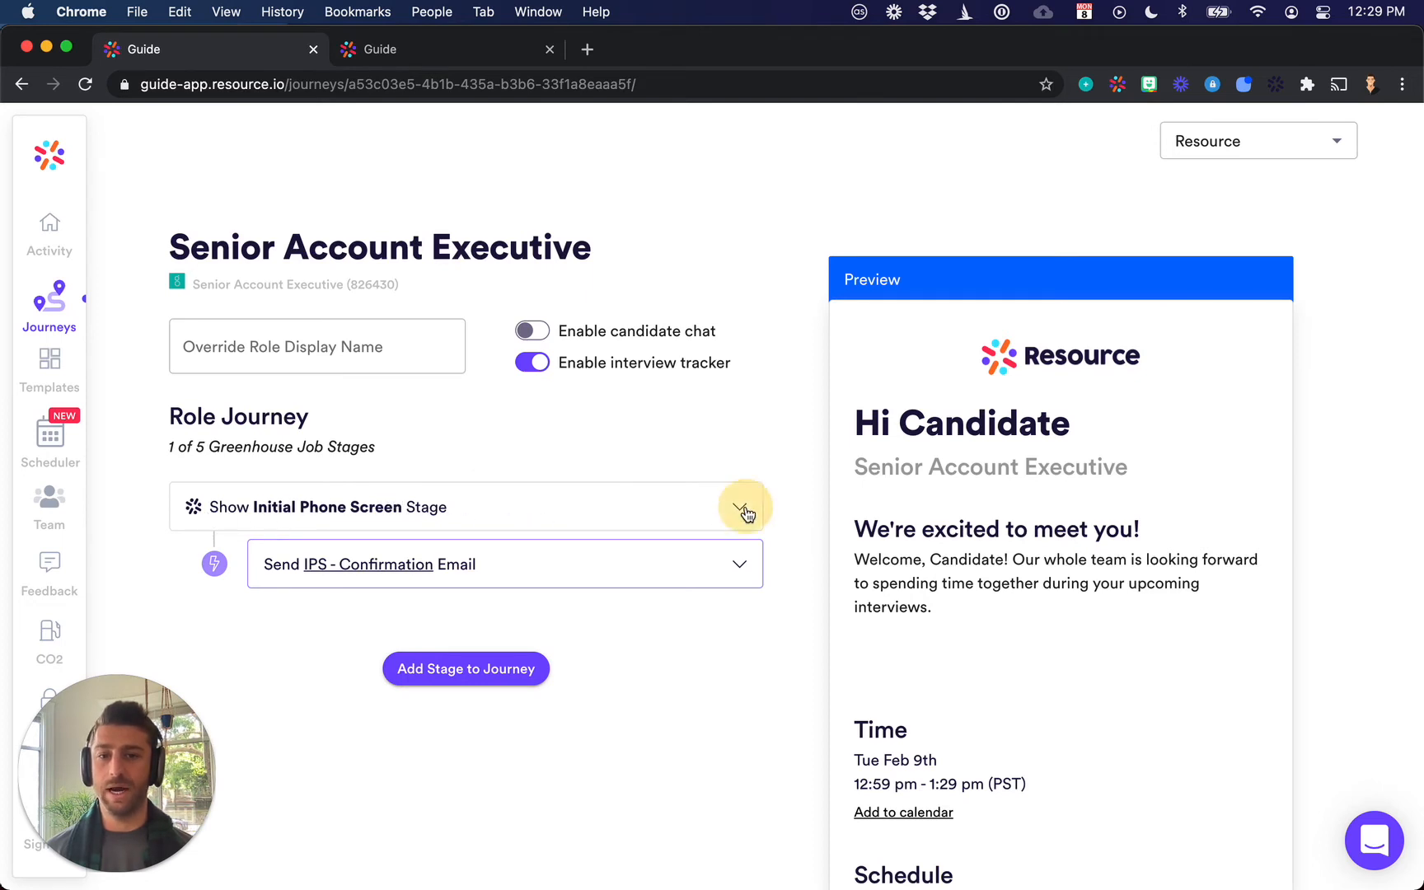
{"action": "scroll", "coordinate": [744, 514], "scroll_direction": "down", "scroll_amount": 3}
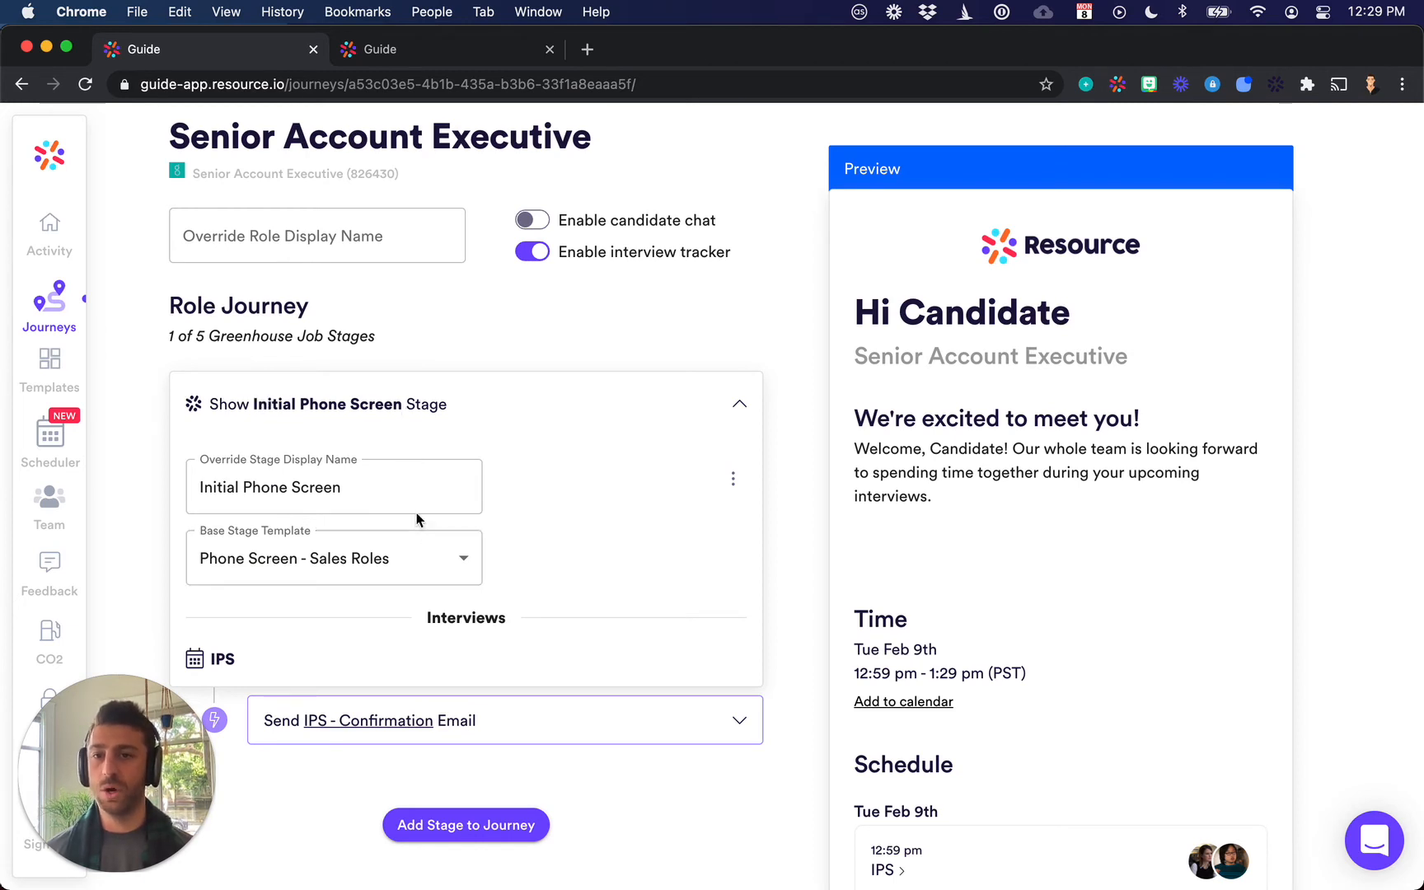
{"action": "left_click", "coordinate": [464, 560]}
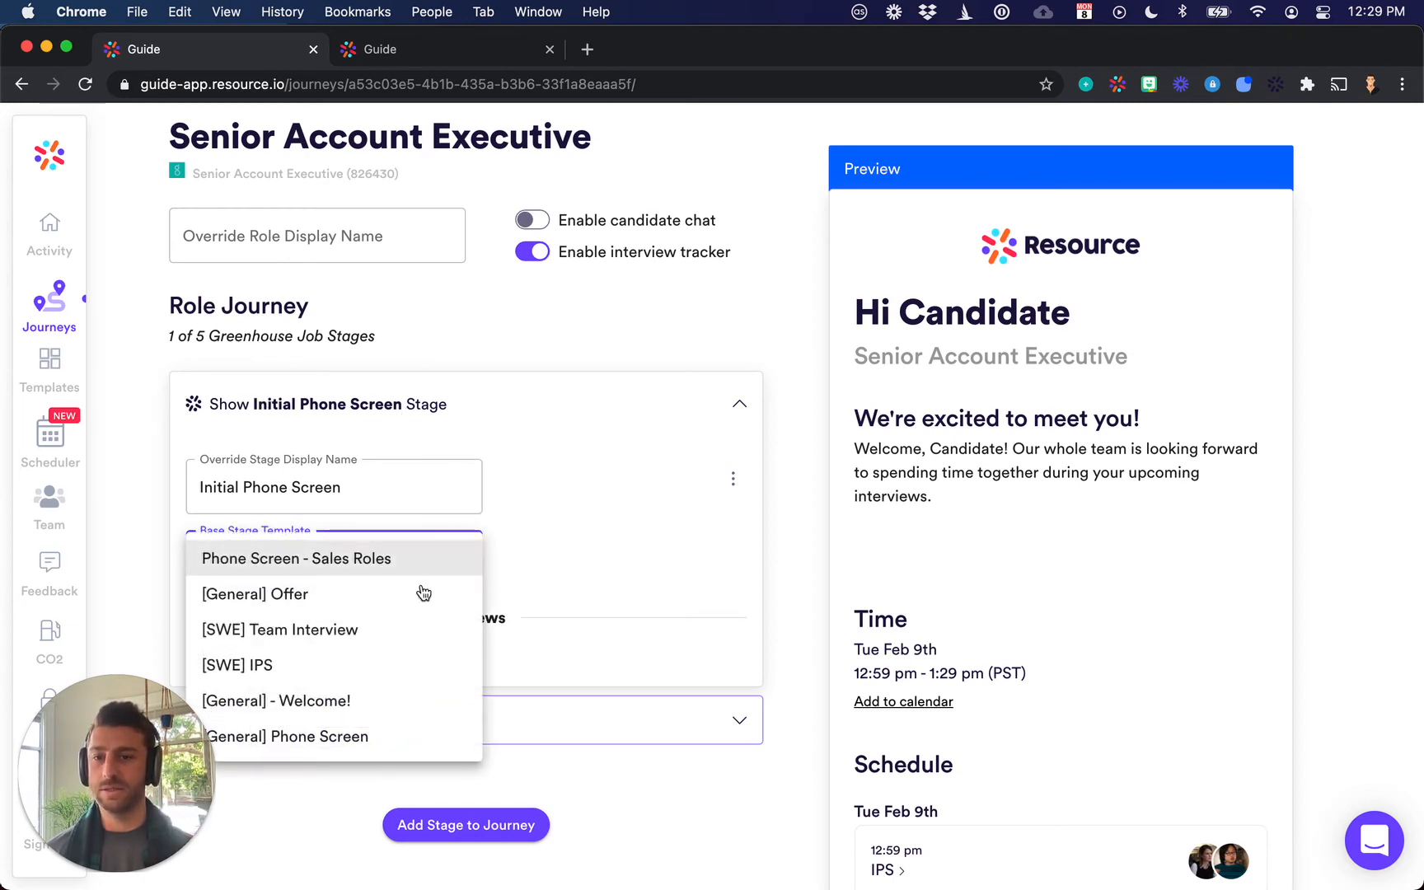
{"action": "left_click", "coordinate": [290, 561]}
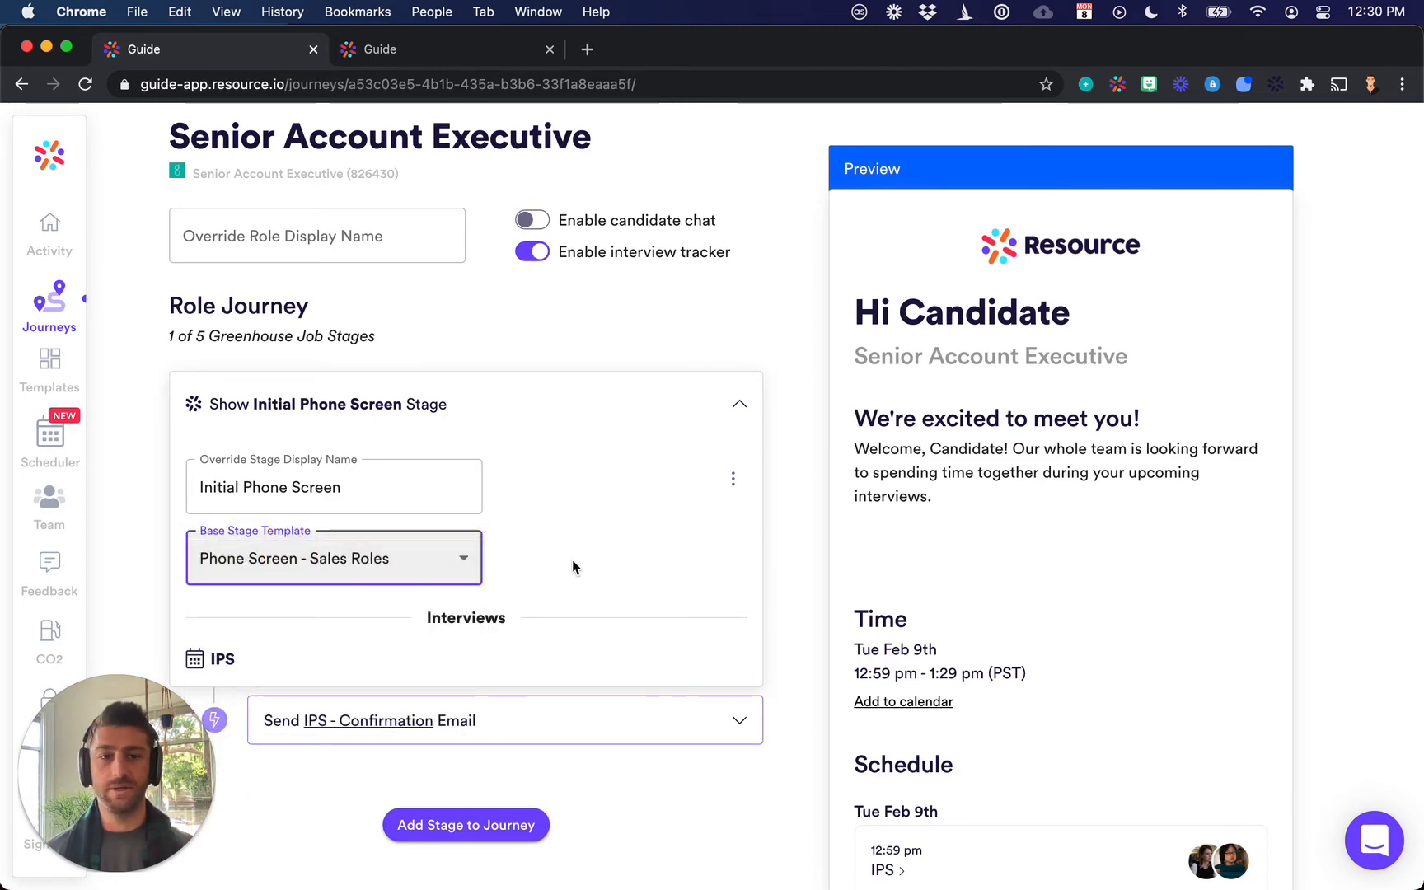
{"action": "scroll", "coordinate": [1102, 624], "scroll_direction": "down", "scroll_amount": 10}
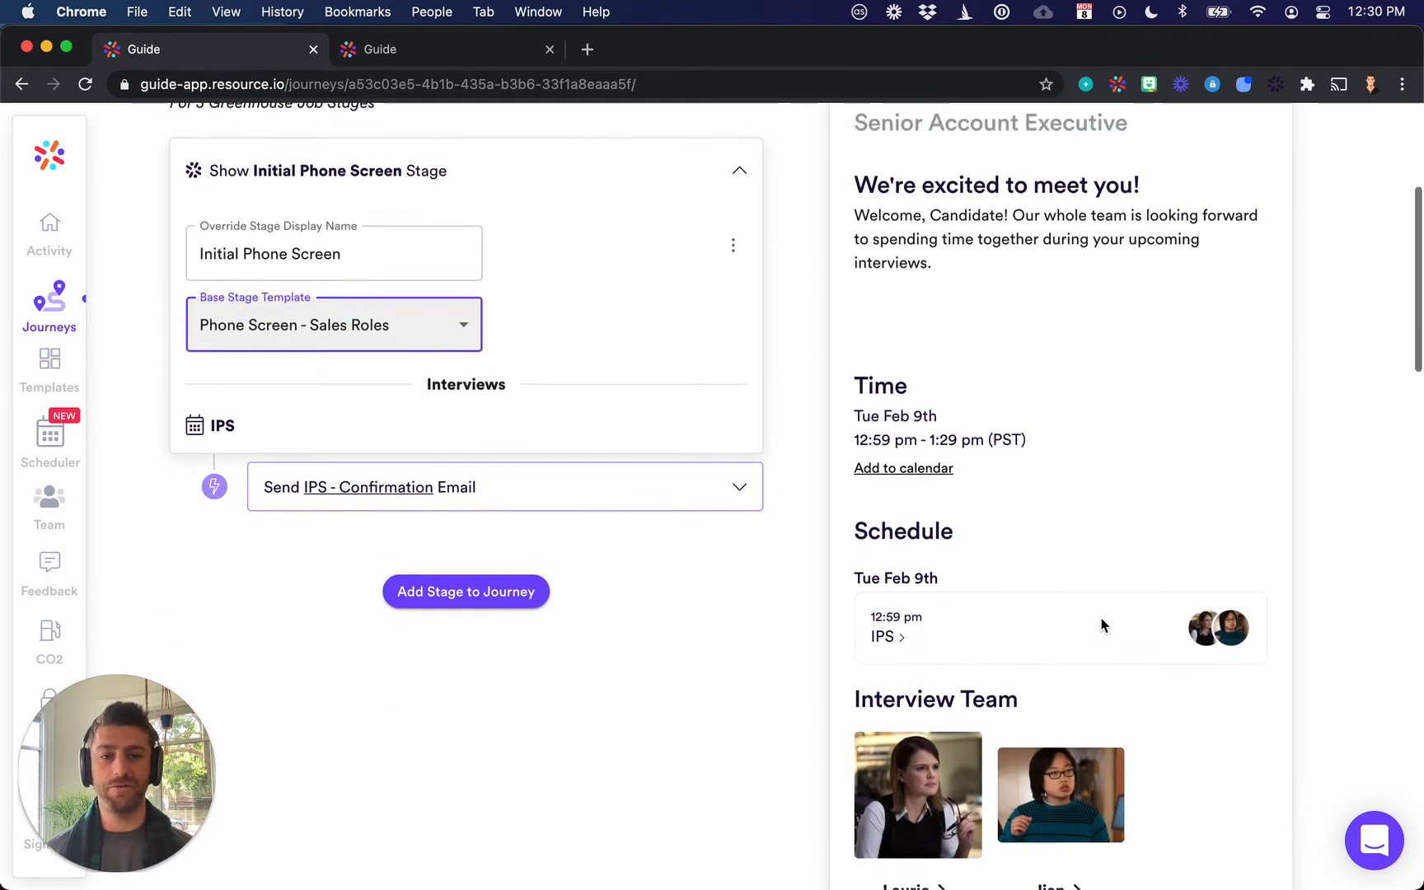
{"action": "scroll", "coordinate": [1101, 624], "scroll_direction": "down", "scroll_amount": 3}
{"action": "scroll", "coordinate": [1099, 624], "scroll_direction": "up", "scroll_amount": 15}
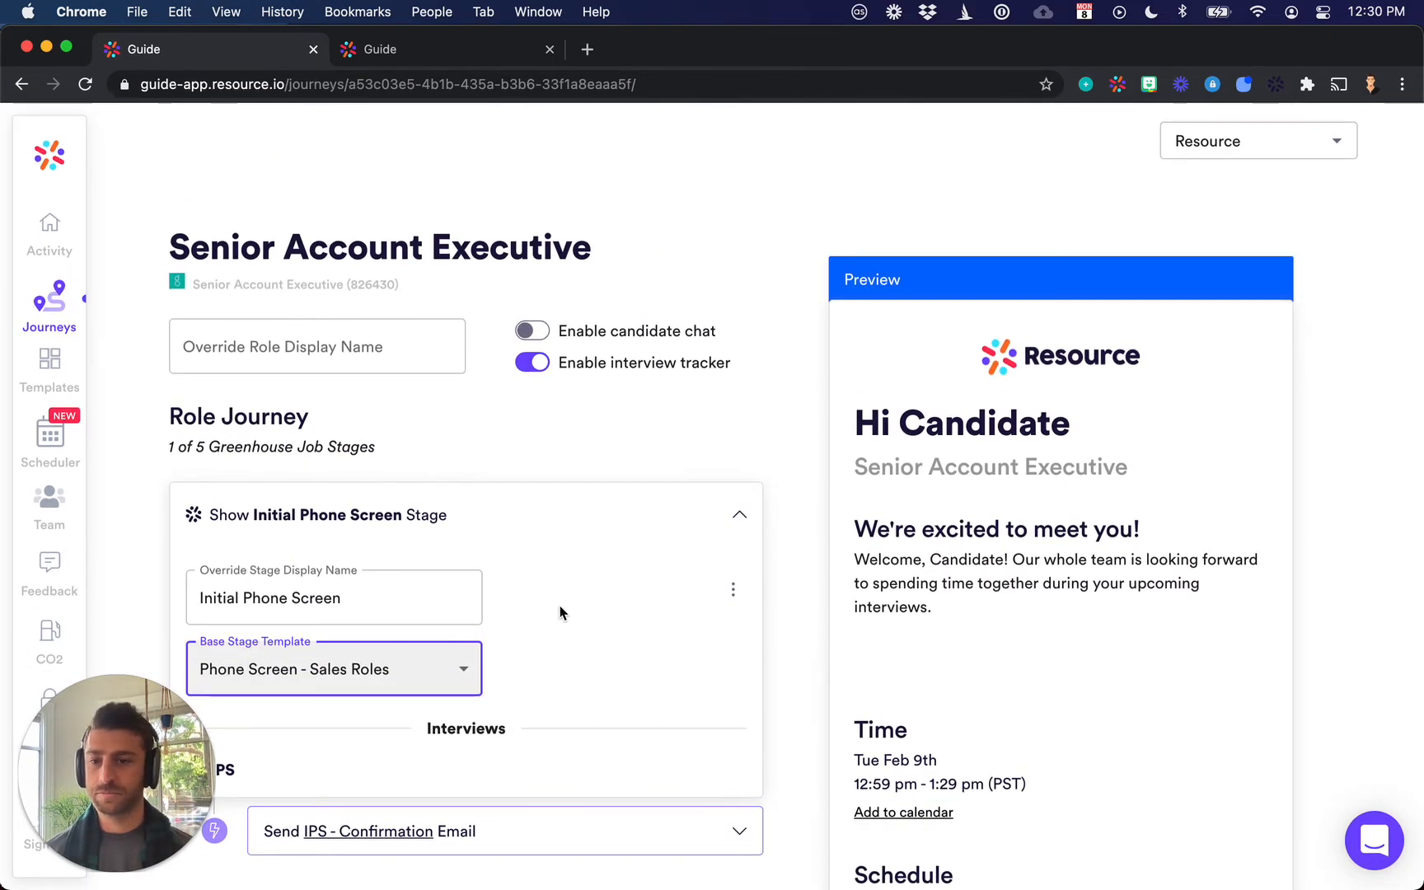
Examine the template, CC and BCC settings of the IPS - Confirmation email and collapse them again
{"action": "scroll", "coordinate": [561, 612], "scroll_direction": "down", "scroll_amount": 3}
{"action": "left_click", "coordinate": [572, 642]}
{"action": "scroll", "coordinate": [572, 642], "scroll_direction": "down", "scroll_amount": 3}
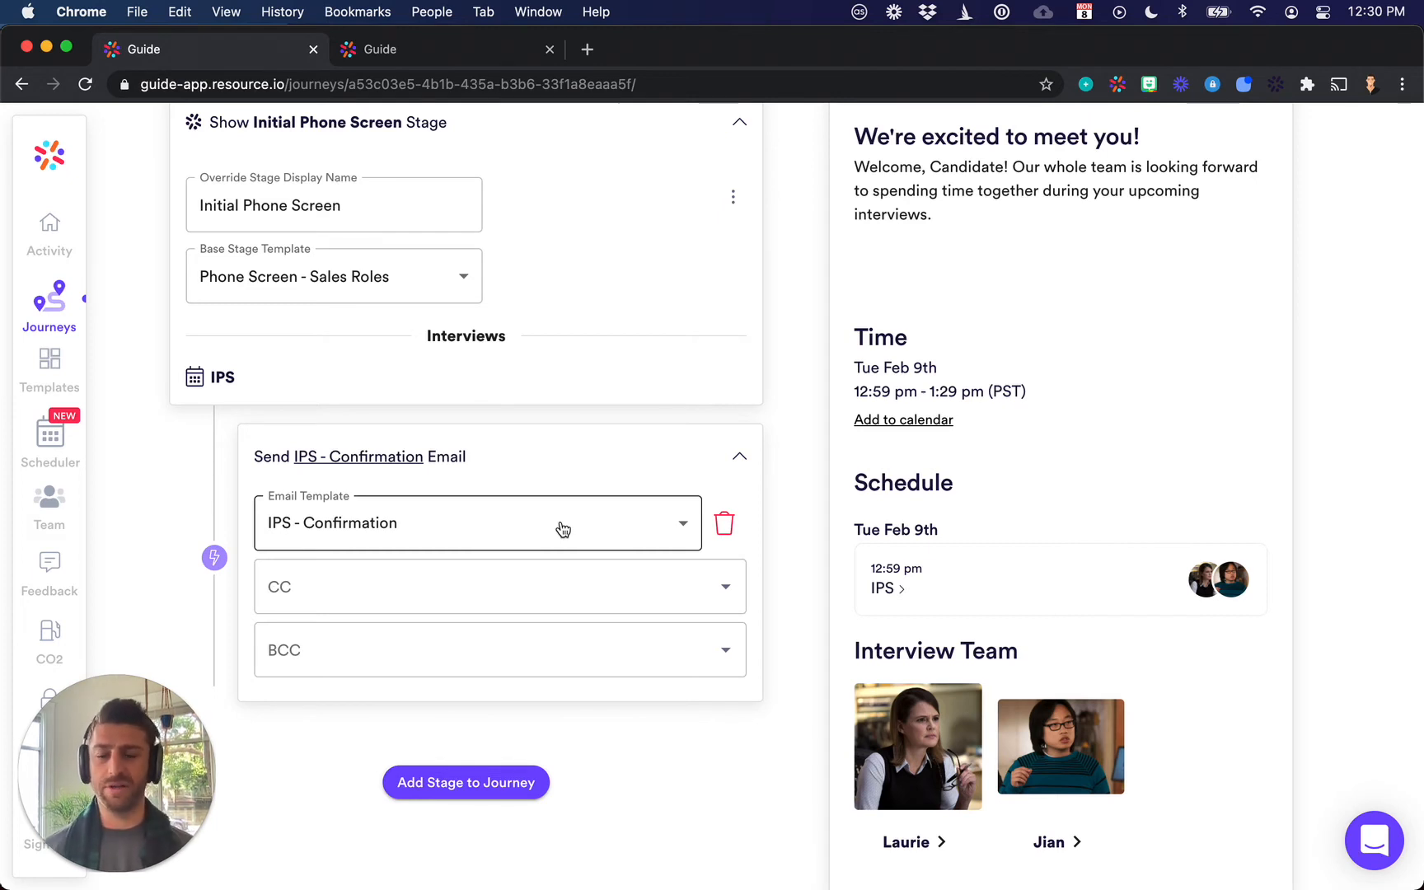
{"action": "left_click", "coordinate": [739, 456]}
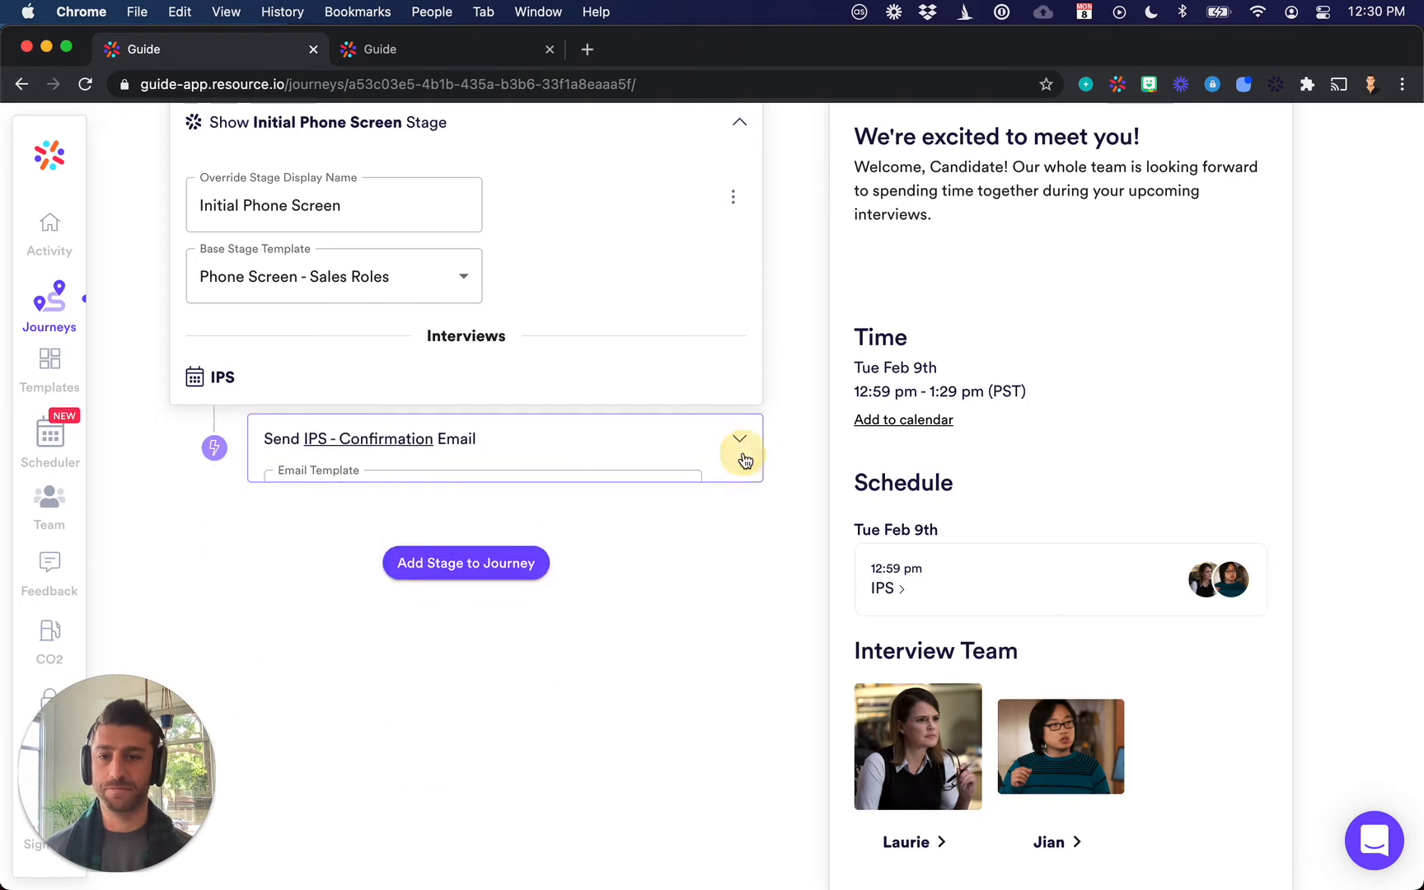
Add the Onsite 1 stage to the journey with the "[SWE] Team Interview" stage template and the "Onsite - Confirmation" email template
{"action": "left_click", "coordinate": [493, 551]}
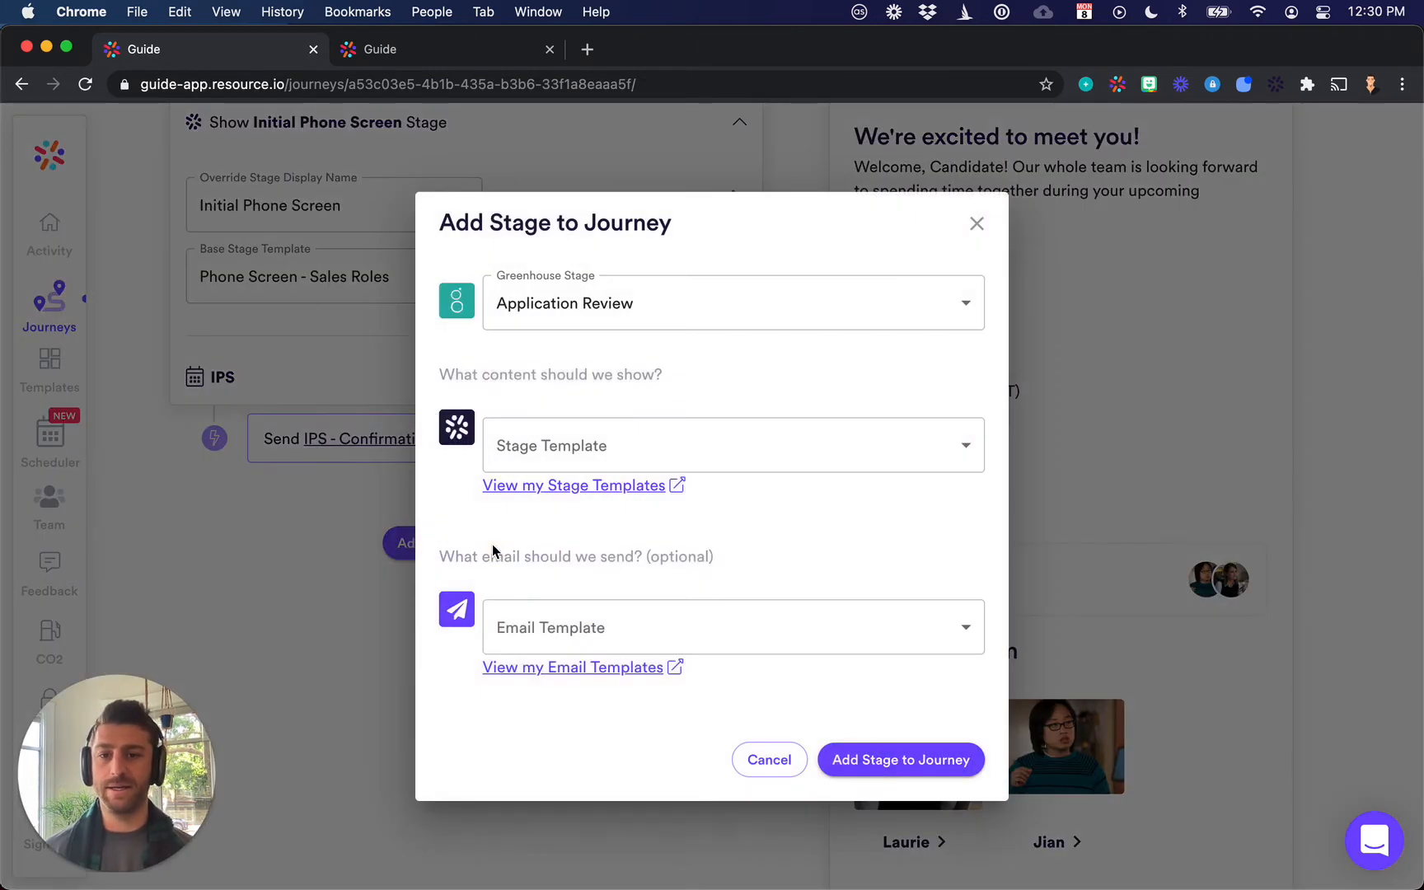
{"action": "left_click", "coordinate": [663, 318]}
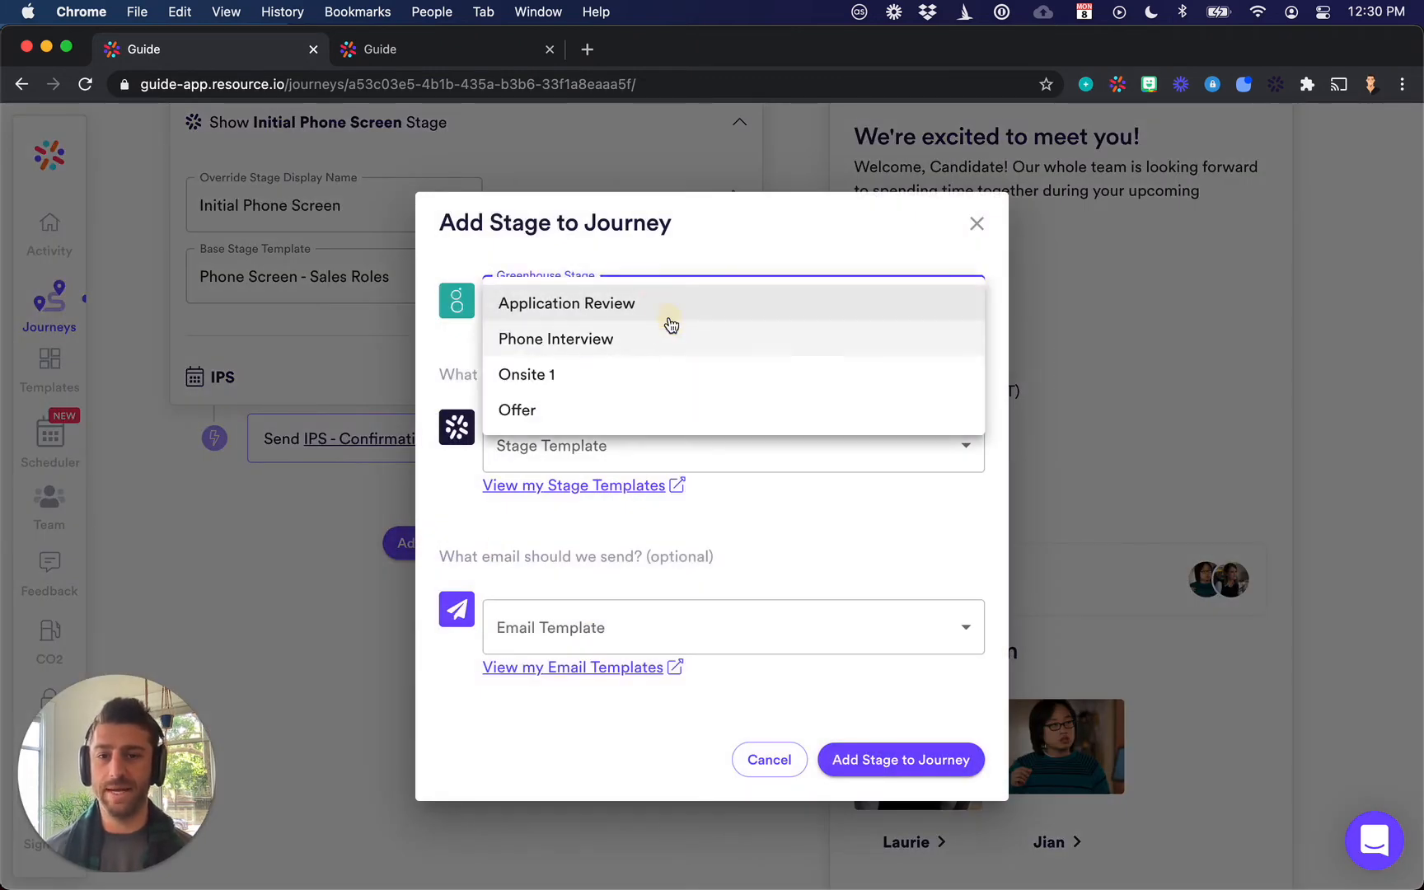
{"action": "left_click", "coordinate": [569, 372]}
{"action": "left_click", "coordinate": [677, 445]}
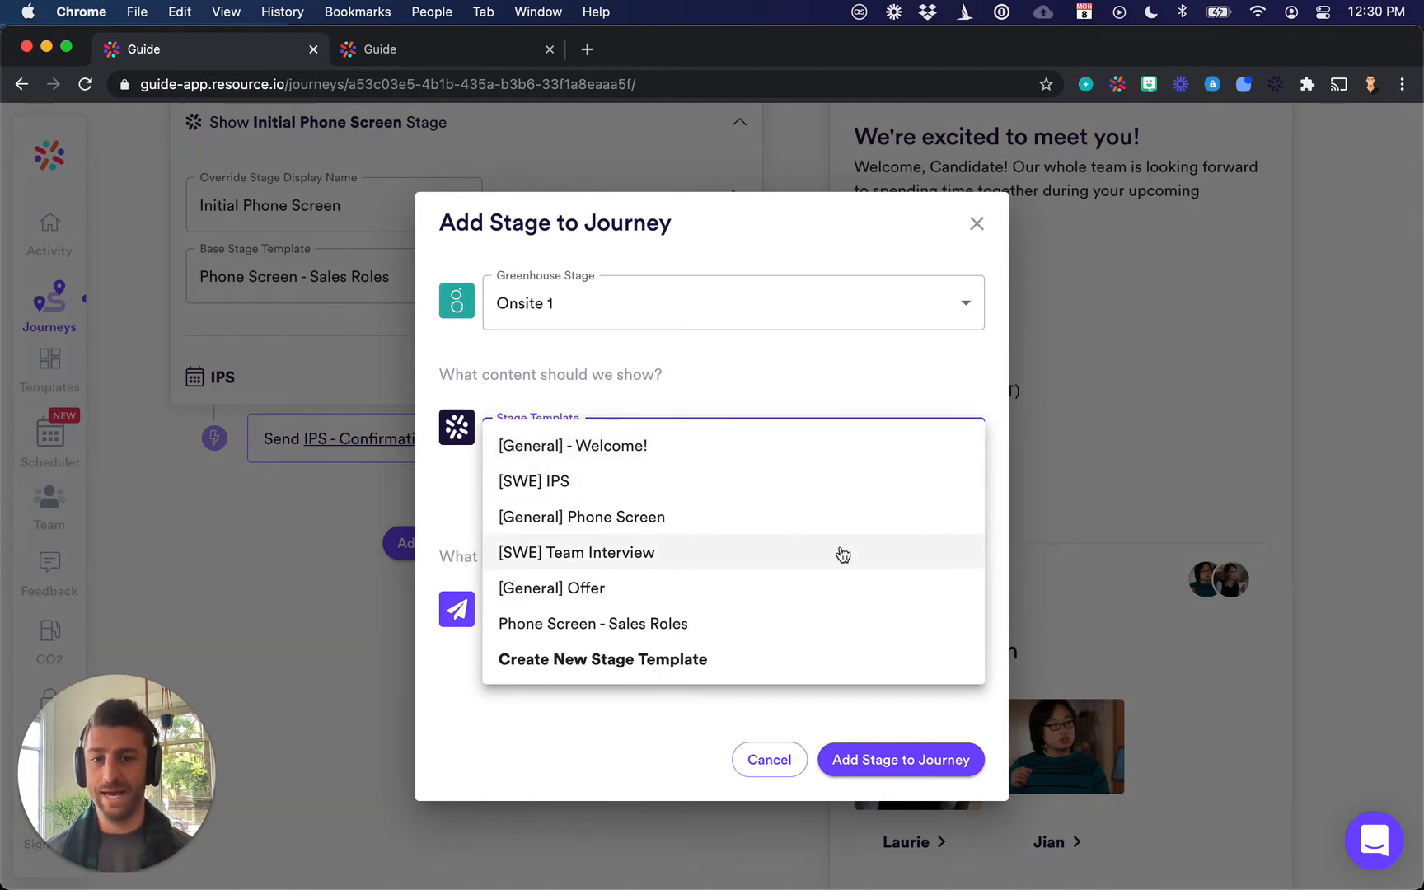
{"action": "left_click", "coordinate": [656, 552]}
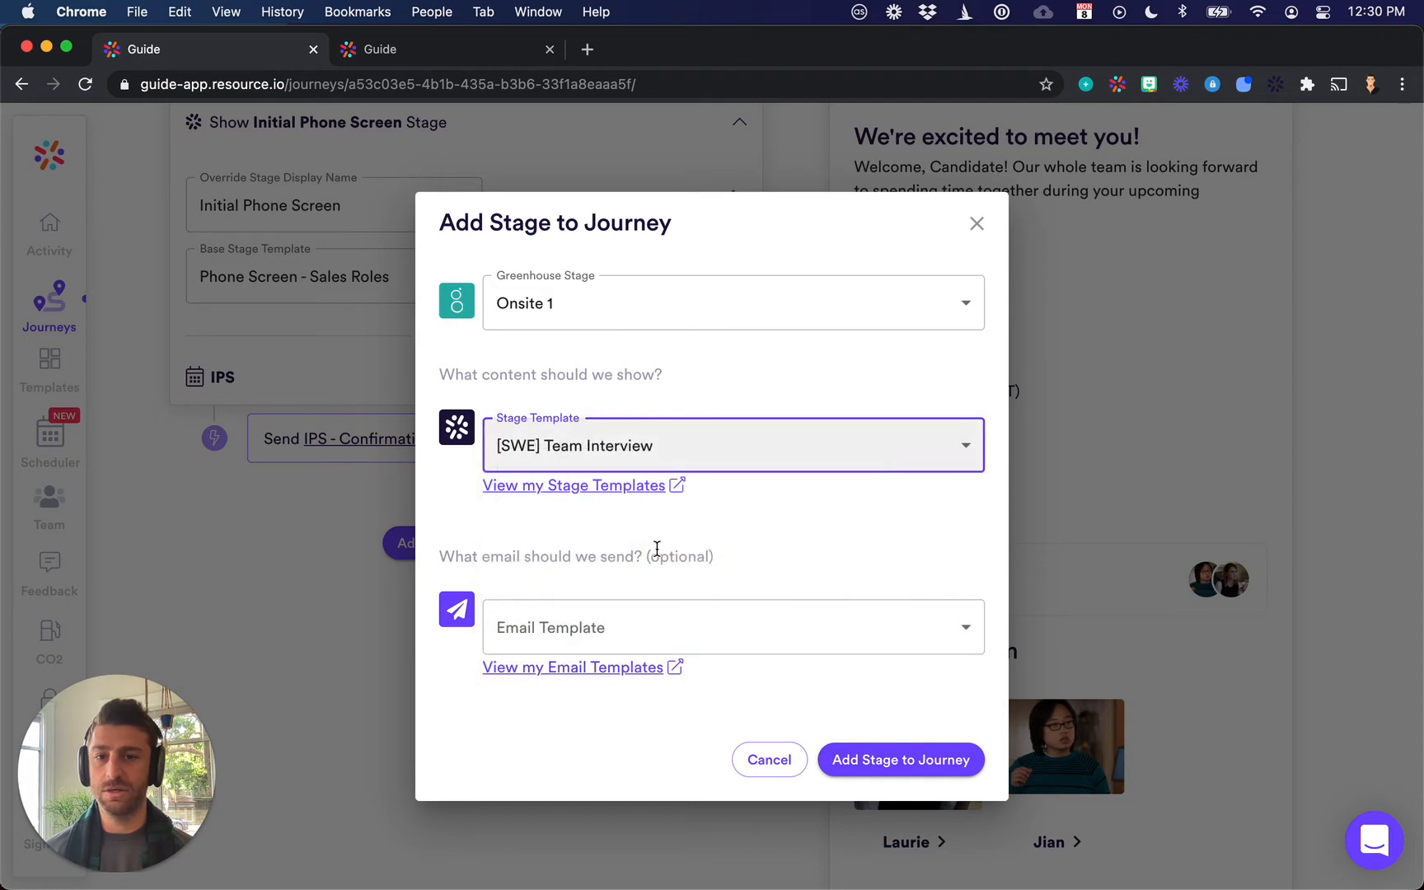
{"action": "left_click", "coordinate": [746, 627]}
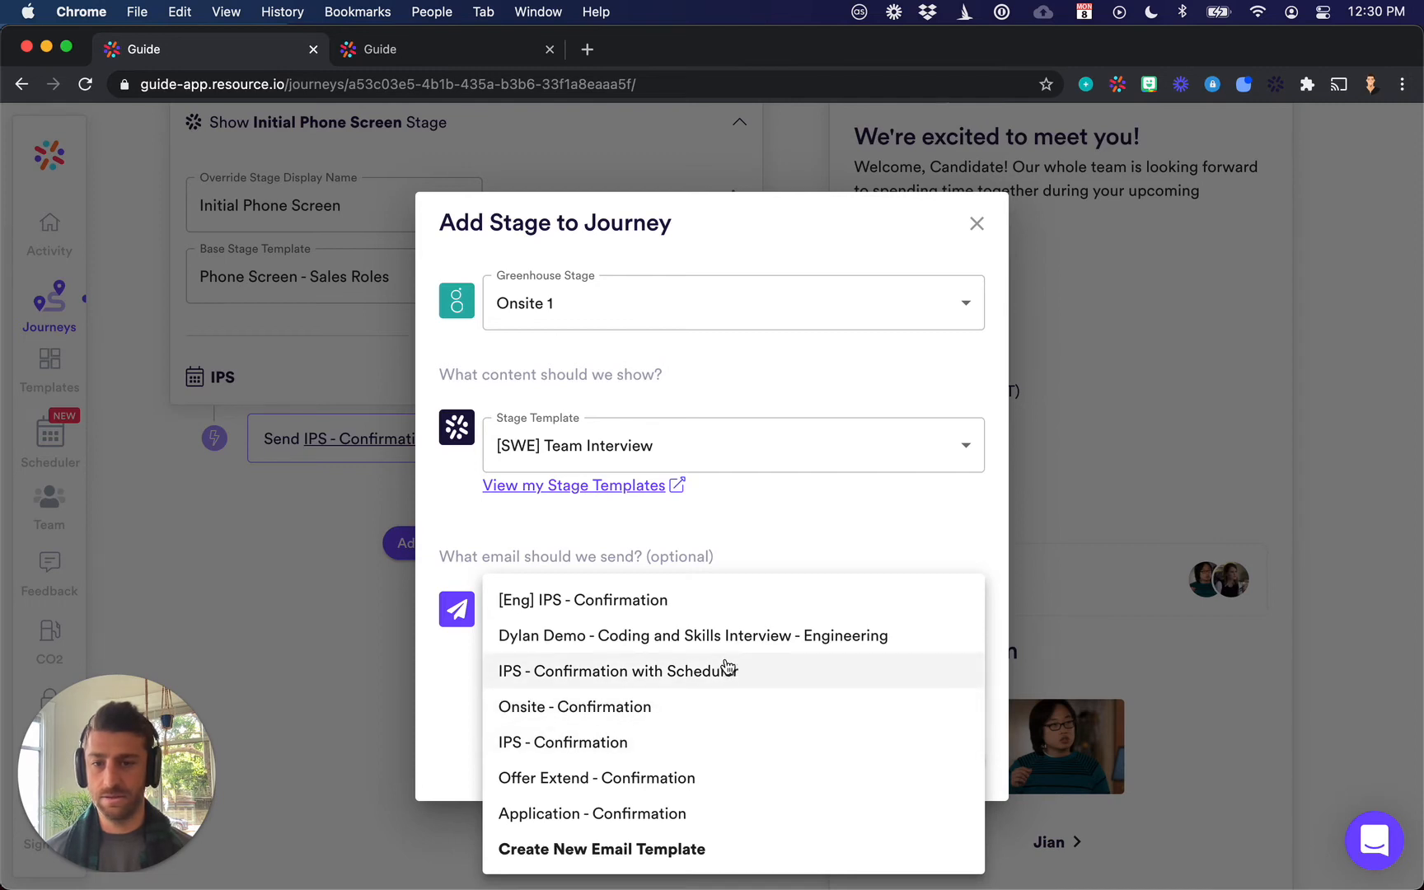
{"action": "left_click", "coordinate": [611, 709]}
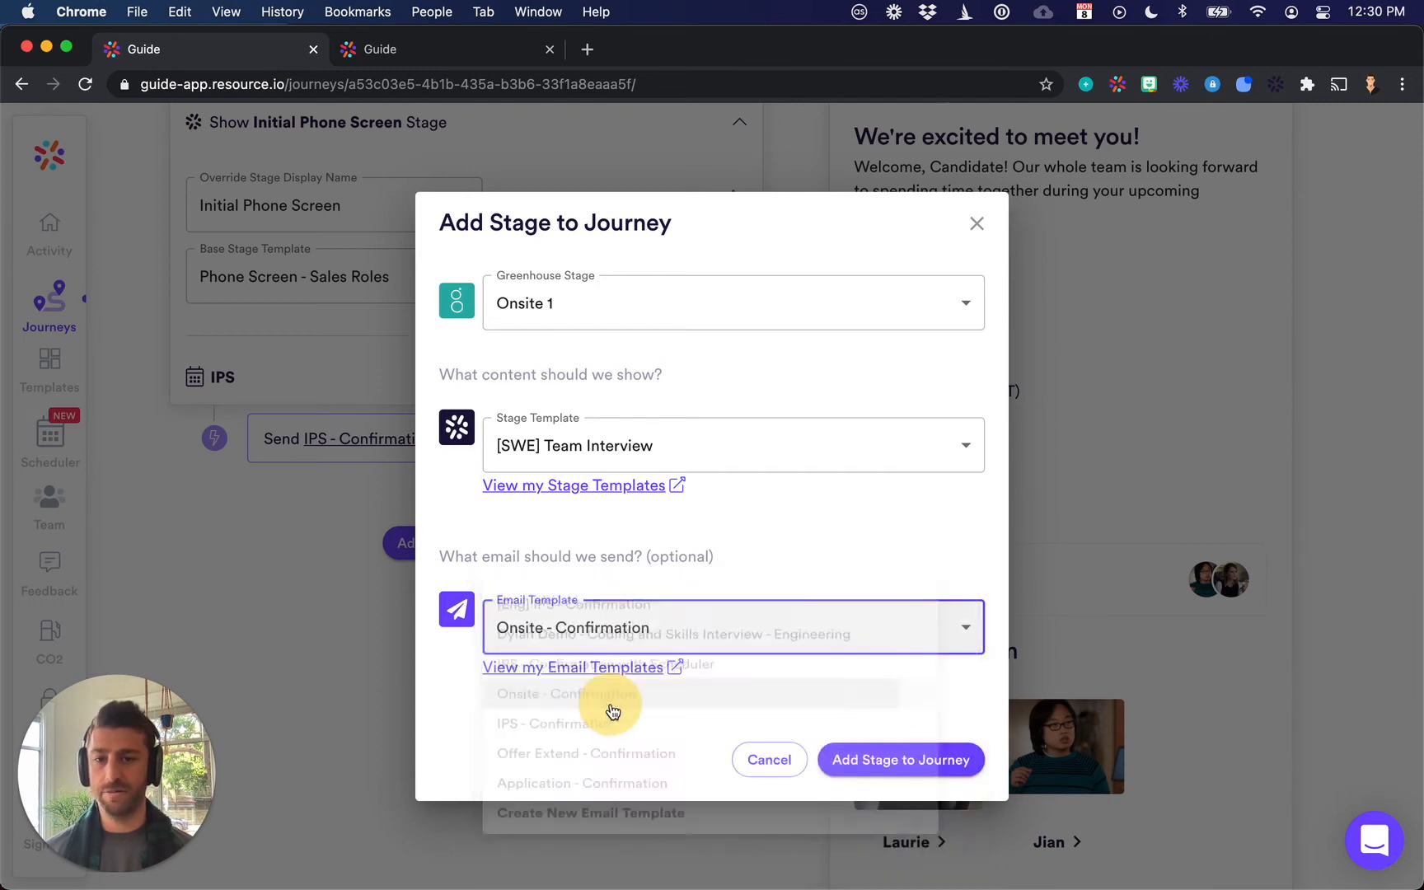
{"action": "left_click", "coordinate": [904, 762]}
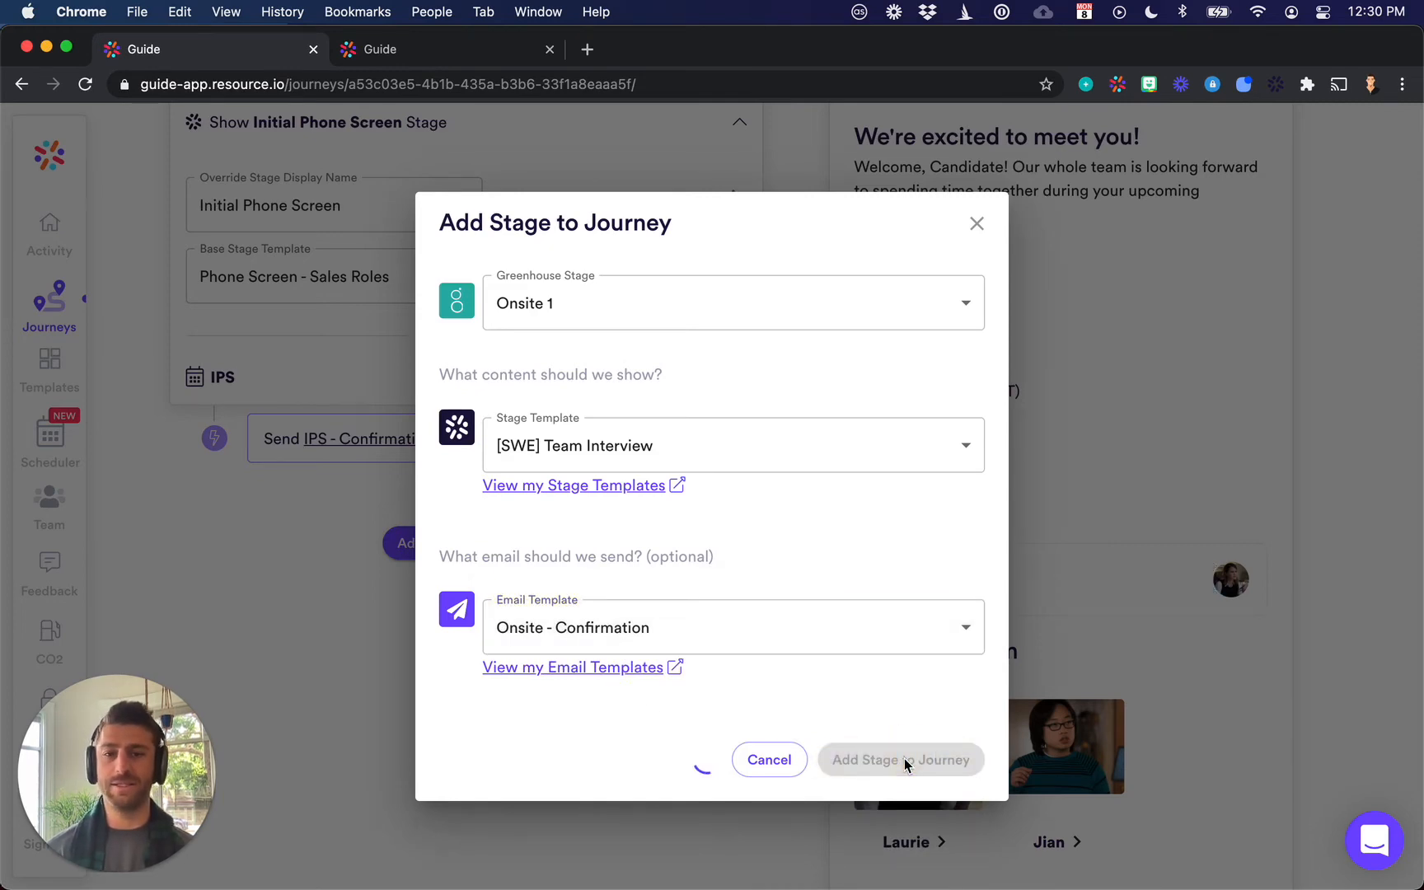
Collapse the Initial Phone Screen stage and expand the Team Interview stage to review its settings and interviews
{"action": "scroll", "coordinate": [594, 635], "scroll_direction": "up", "scroll_amount": 2}
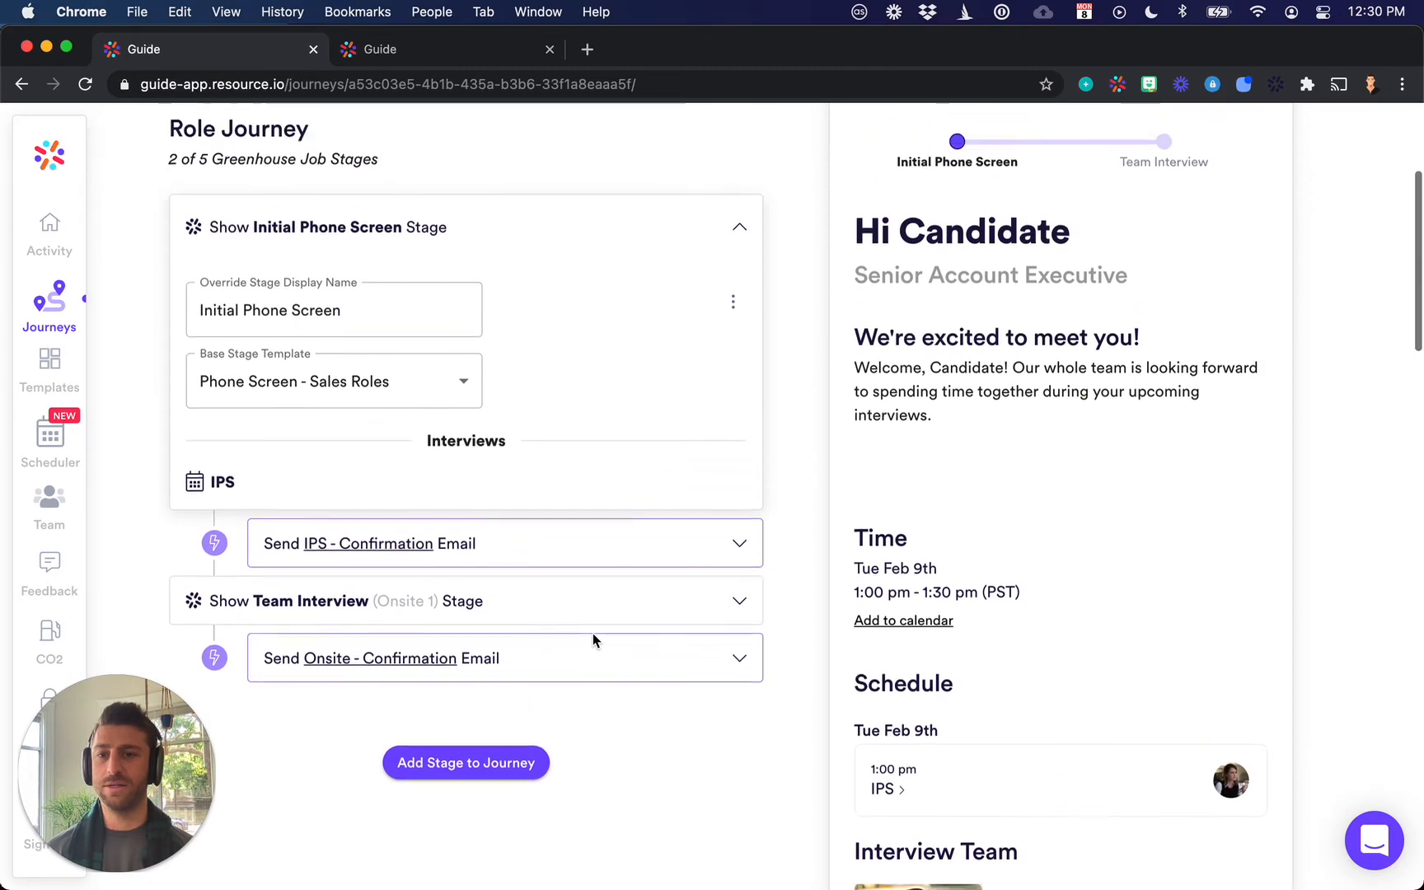
{"action": "scroll", "coordinate": [593, 640], "scroll_direction": "down", "scroll_amount": 2}
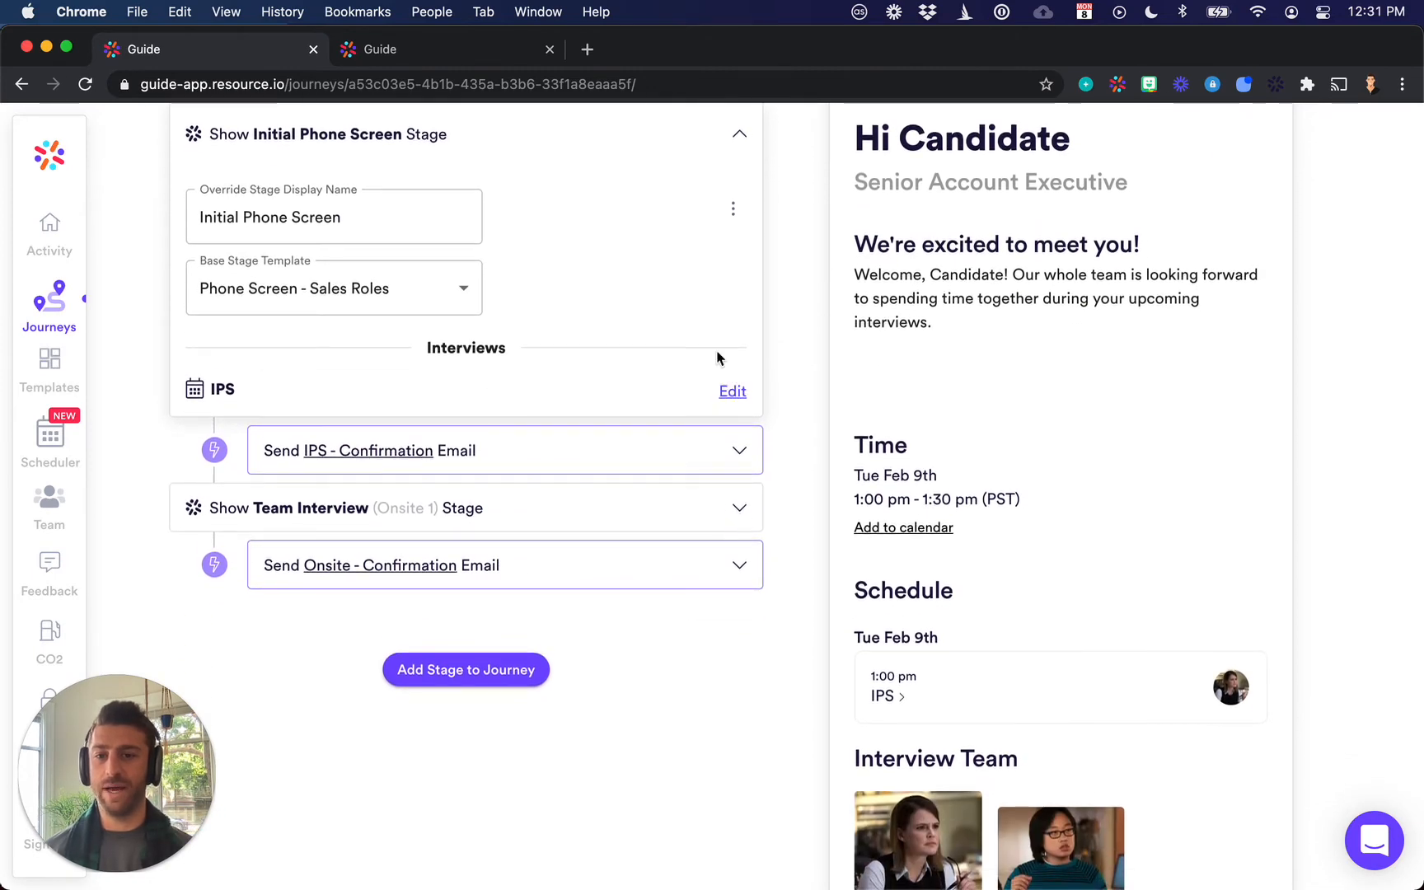
{"action": "scroll", "coordinate": [721, 347], "scroll_direction": "up", "scroll_amount": 2}
{"action": "left_click", "coordinate": [740, 231]}
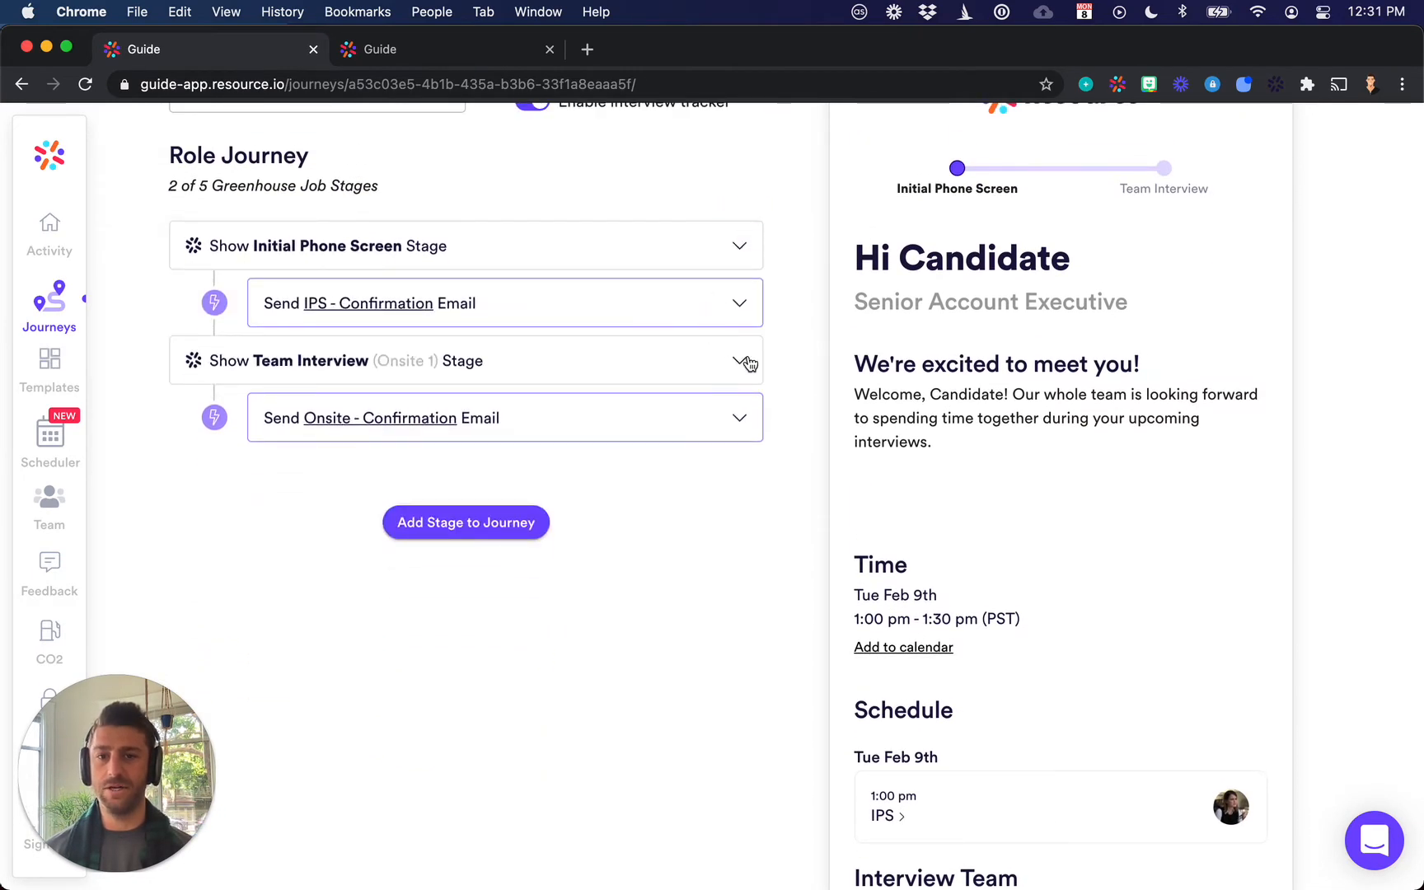
{"action": "left_click", "coordinate": [744, 361]}
{"action": "scroll", "coordinate": [749, 364], "scroll_direction": "down", "scroll_amount": 2}
{"action": "scroll", "coordinate": [749, 363], "scroll_direction": "up", "scroll_amount": 2}
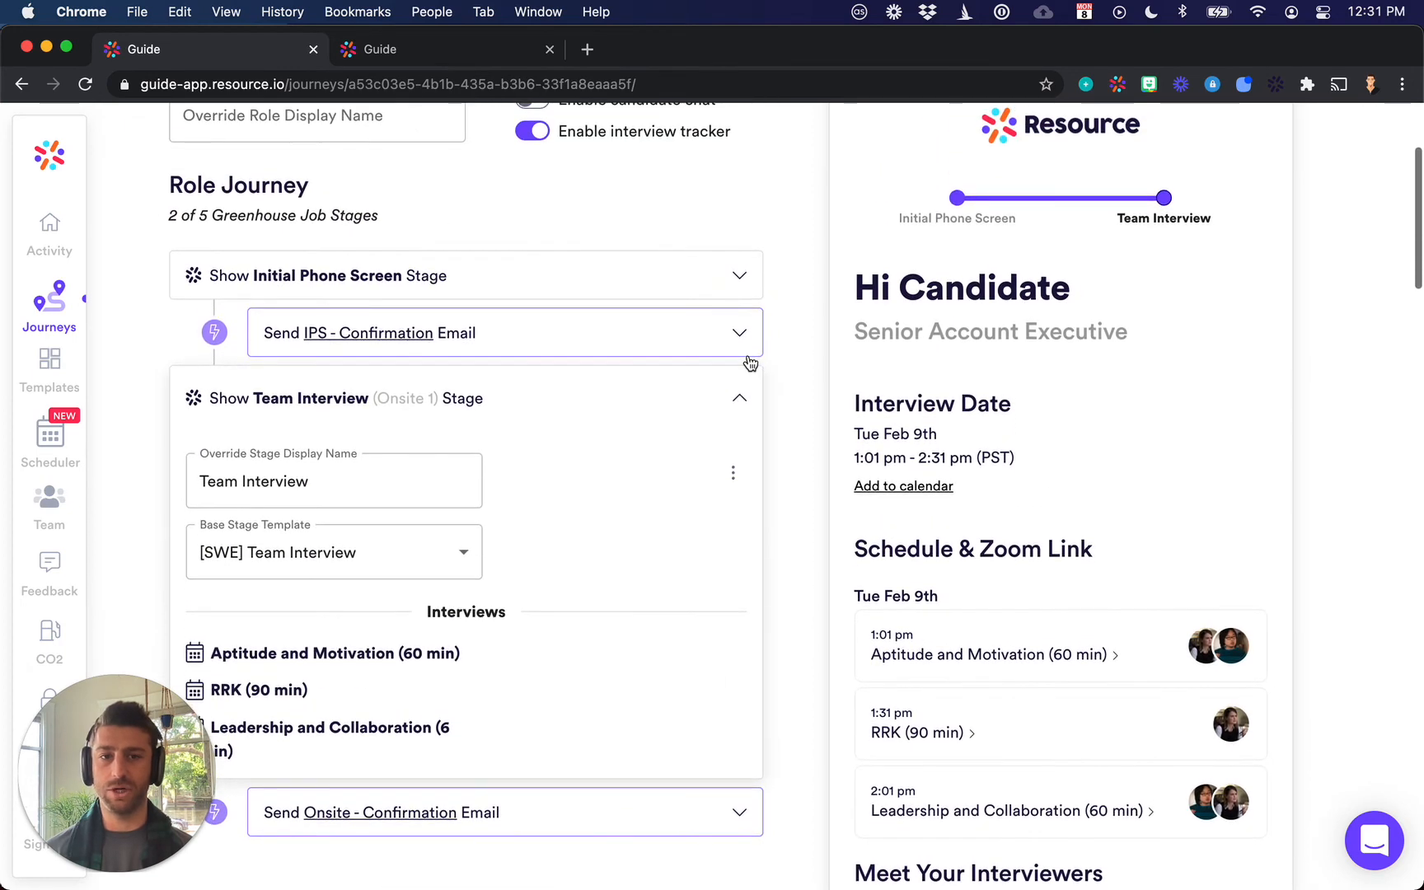
Check the Initial Phone Screen stage and its email, collapse them, and view the Team Interview stage in the candidate preview
{"action": "left_click", "coordinate": [752, 335]}
{"action": "left_click", "coordinate": [751, 334]}
{"action": "left_click", "coordinate": [743, 280]}
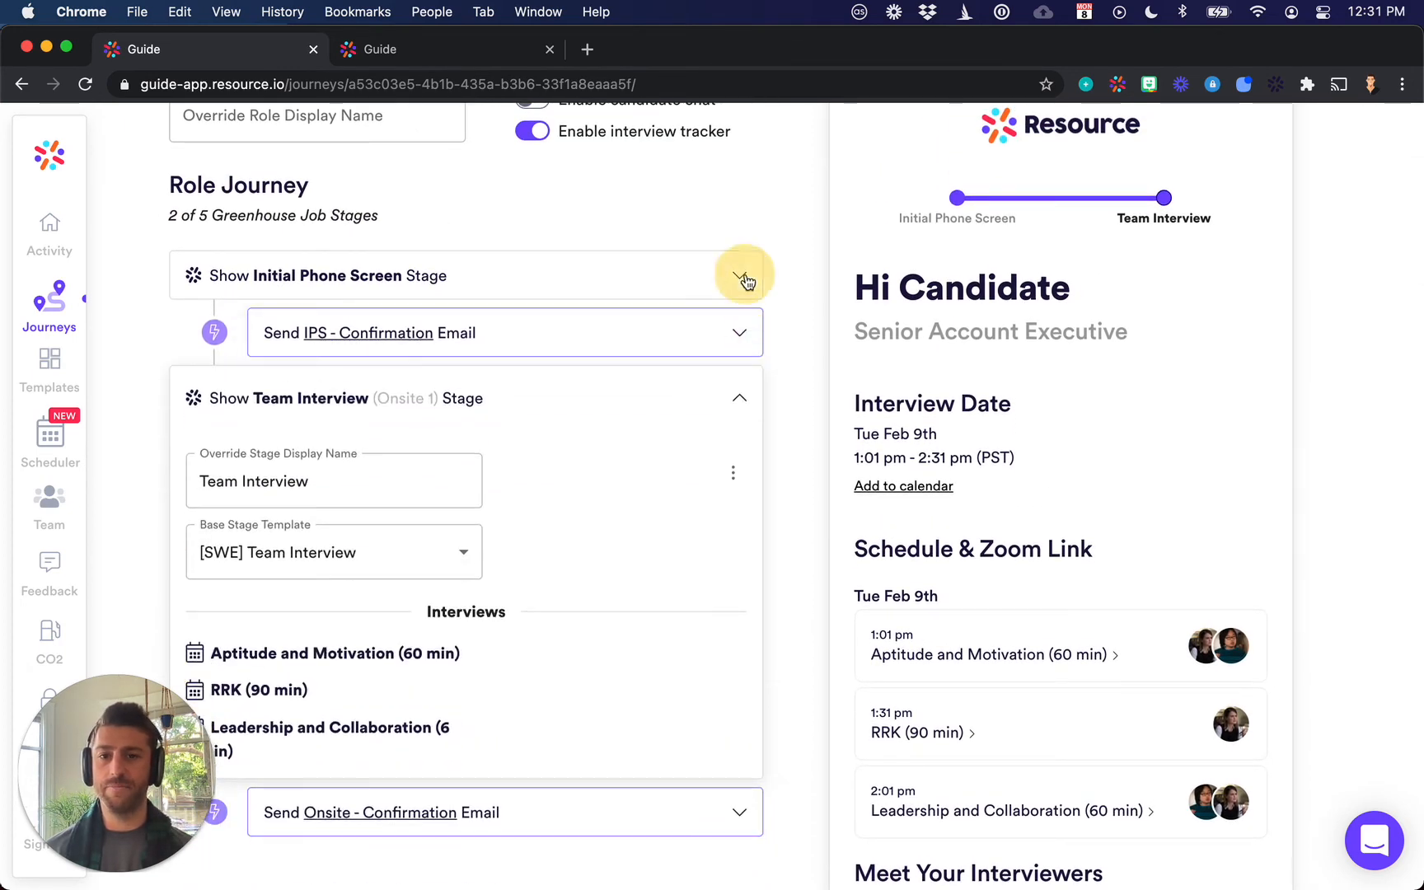
{"action": "scroll", "coordinate": [744, 283], "scroll_direction": "up", "scroll_amount": 1}
{"action": "left_click", "coordinate": [738, 316]}
{"action": "scroll", "coordinate": [739, 316], "scroll_direction": "up", "scroll_amount": 3}
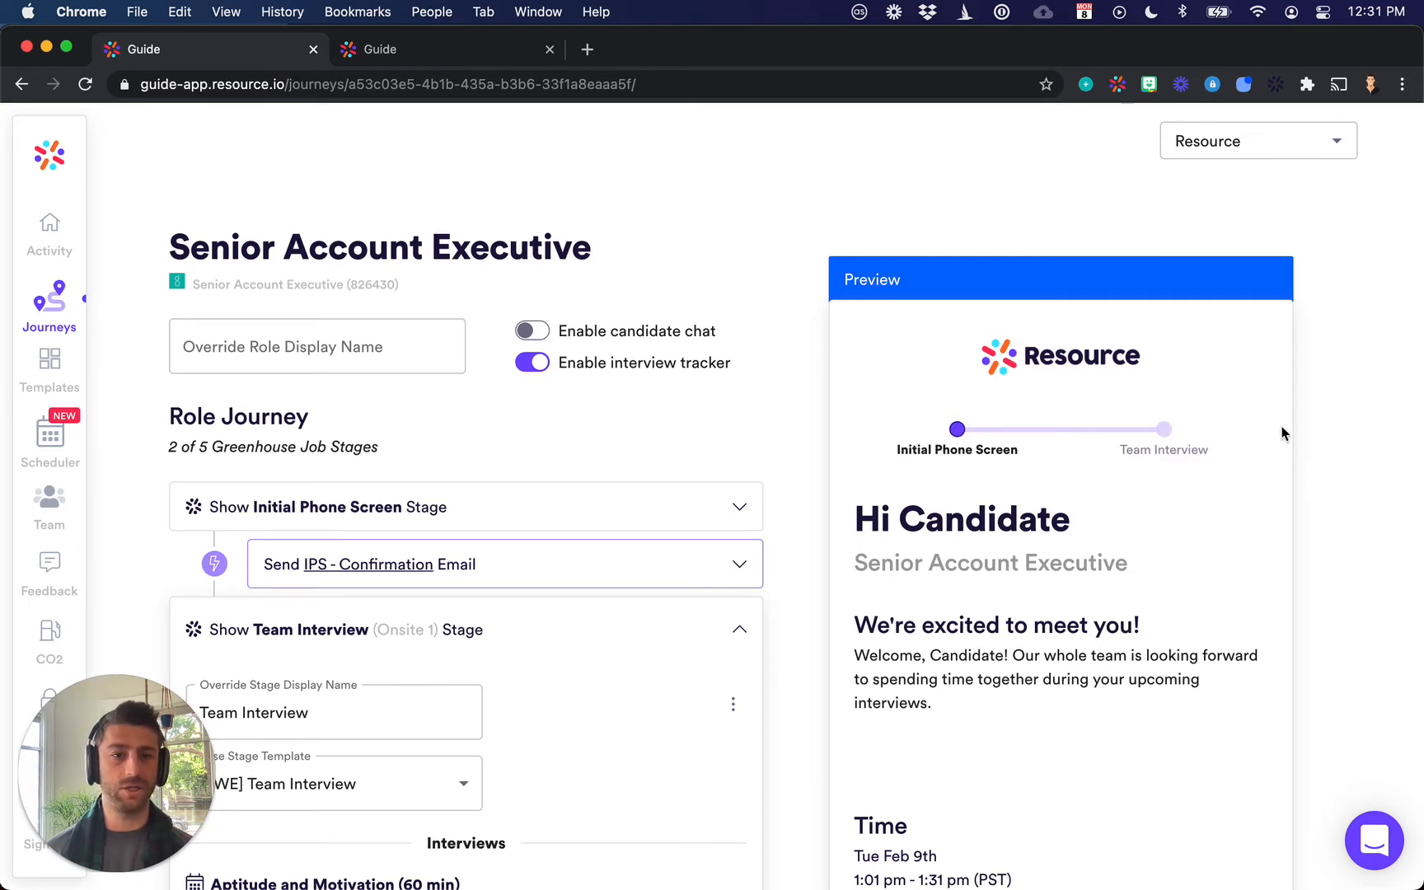
{"action": "left_click", "coordinate": [1166, 449]}
{"action": "scroll", "coordinate": [1008, 487], "scroll_direction": "down", "scroll_amount": 3}
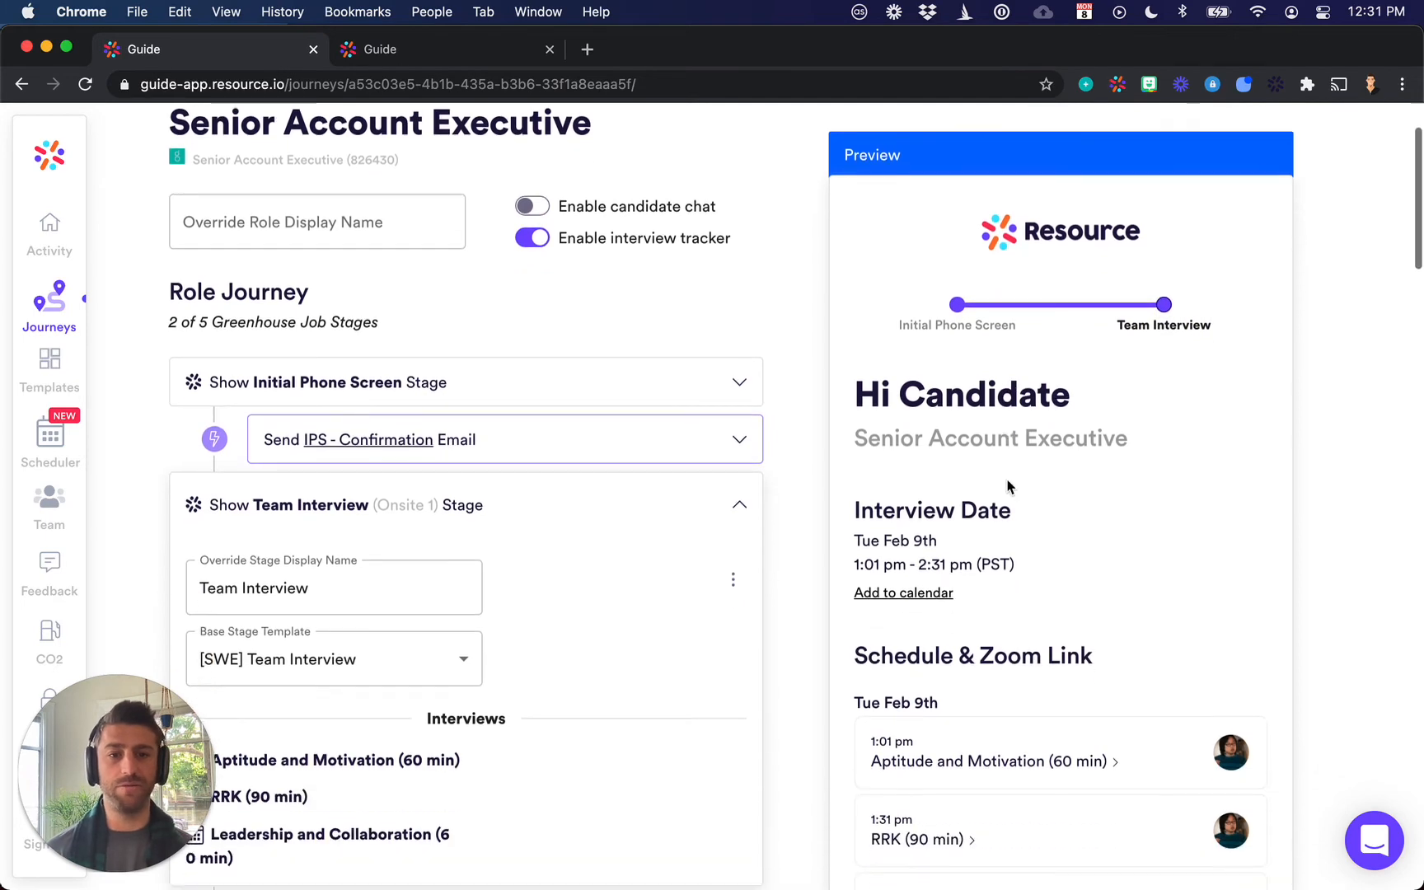
Compare the Initial Phone Screen and Team Interview stages in the candidate preview
{"action": "left_click", "coordinate": [957, 325]}
{"action": "left_click", "coordinate": [1182, 328]}
{"action": "scroll", "coordinate": [1179, 327], "scroll_direction": "down", "scroll_amount": 3}
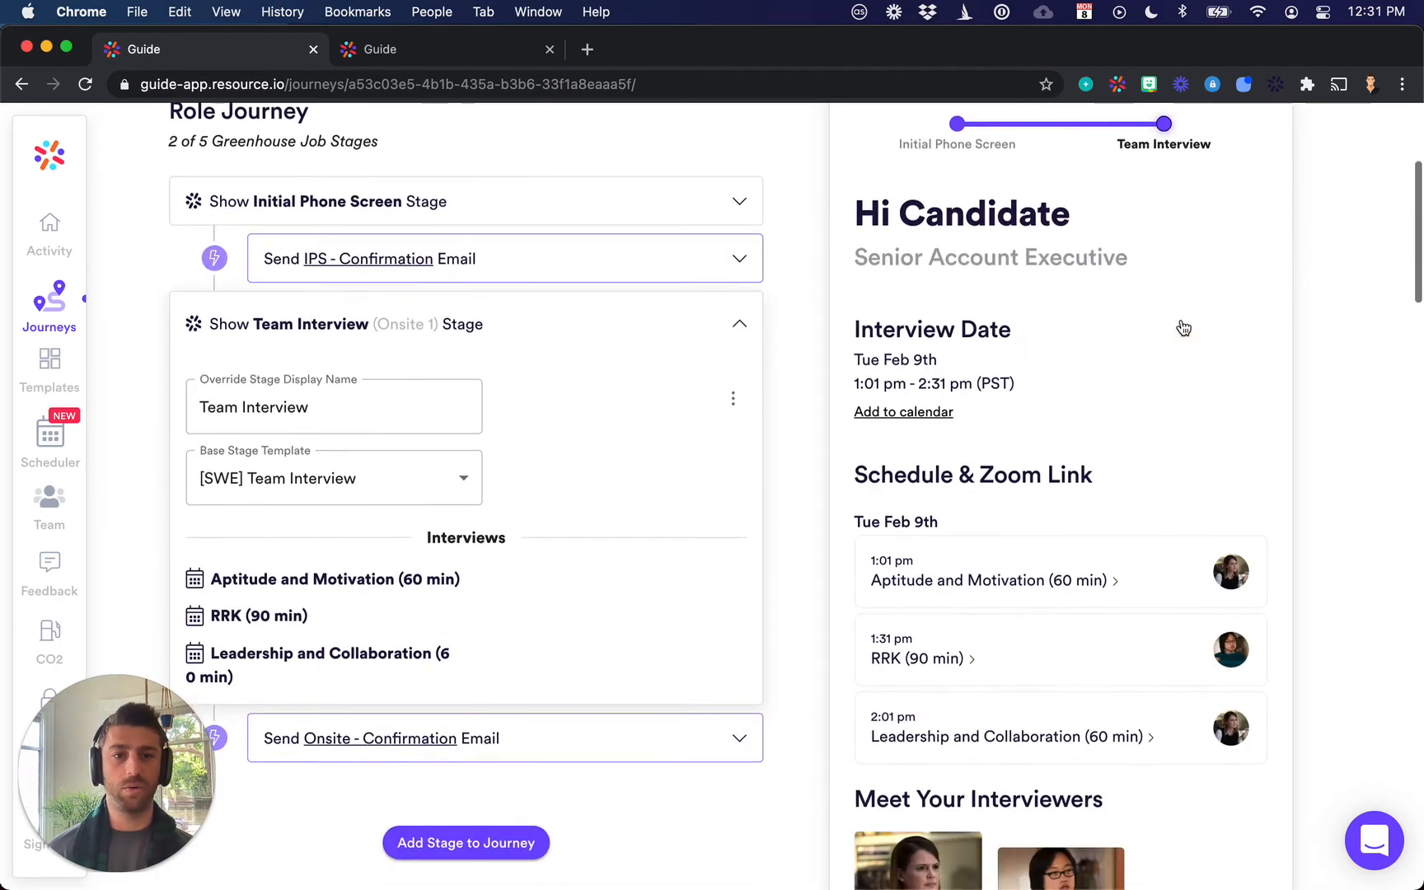
{"action": "scroll", "coordinate": [1183, 324], "scroll_direction": "up", "scroll_amount": 2}
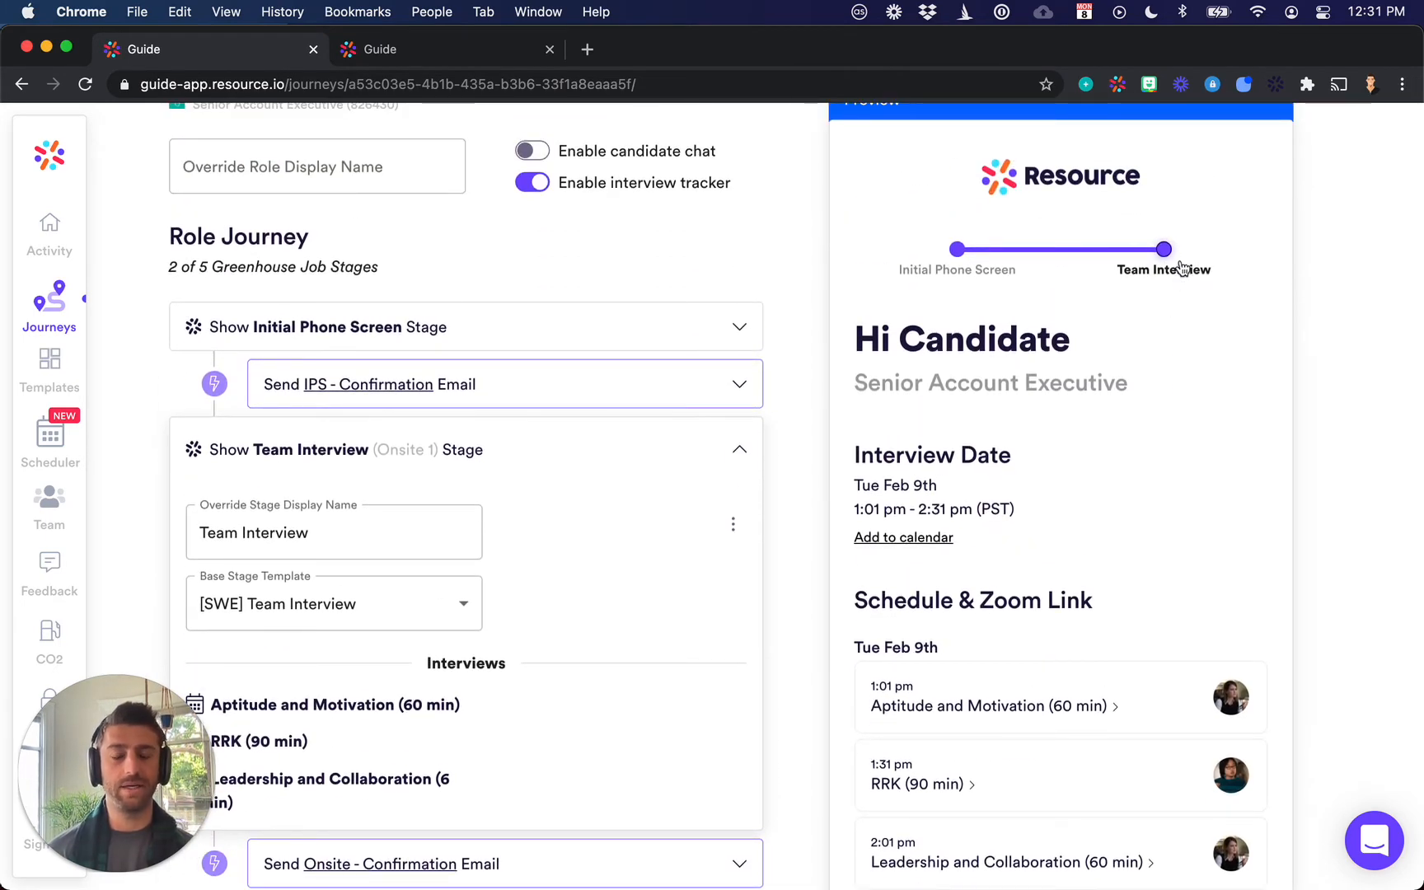
{"action": "scroll", "coordinate": [1164, 262], "scroll_direction": "down", "scroll_amount": 3}
{"action": "scroll", "coordinate": [1164, 265], "scroll_direction": "up", "scroll_amount": 4}
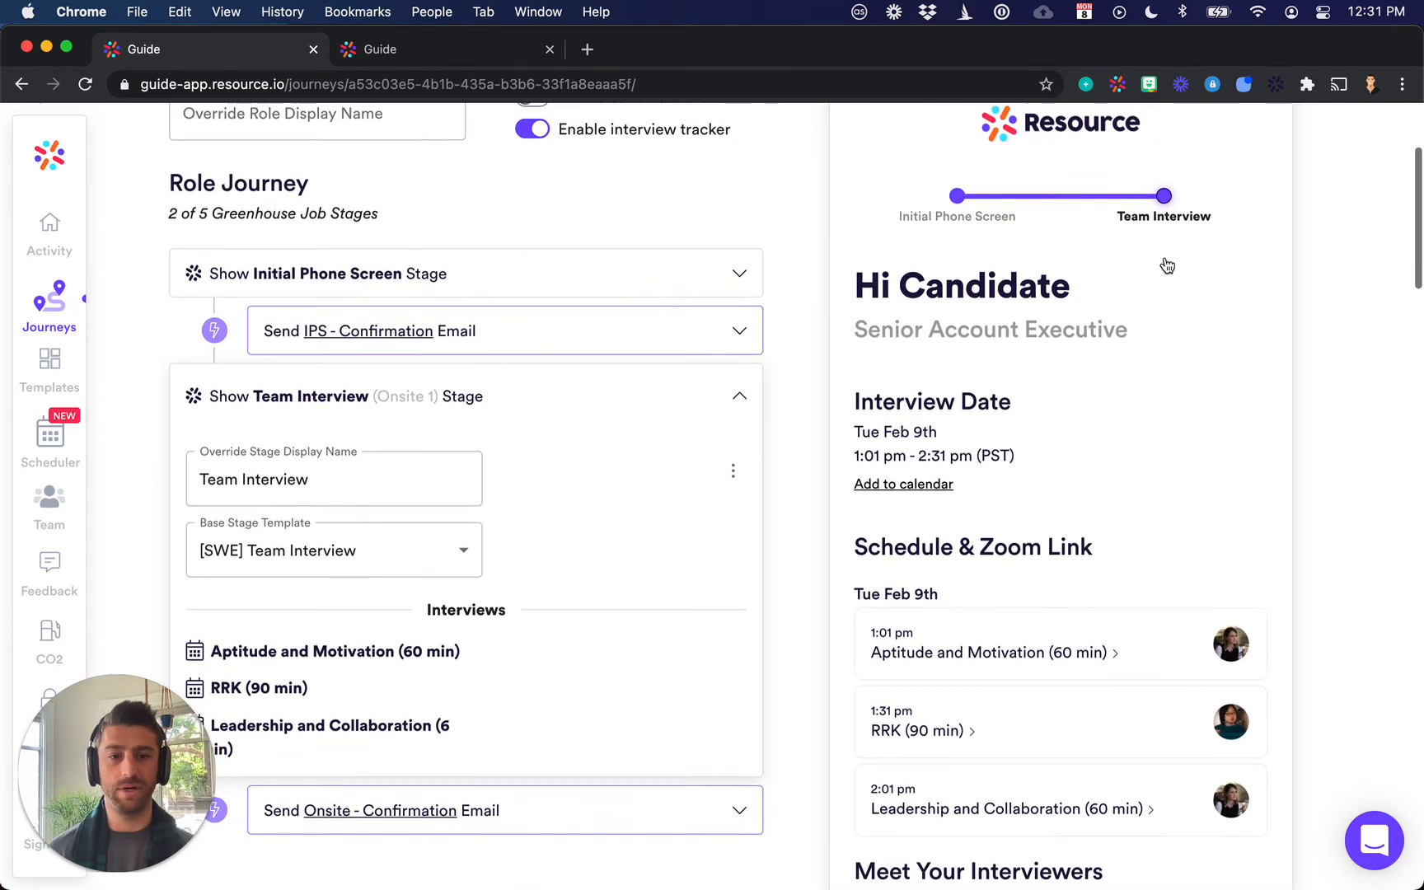
{"action": "left_click", "coordinate": [1160, 313]}
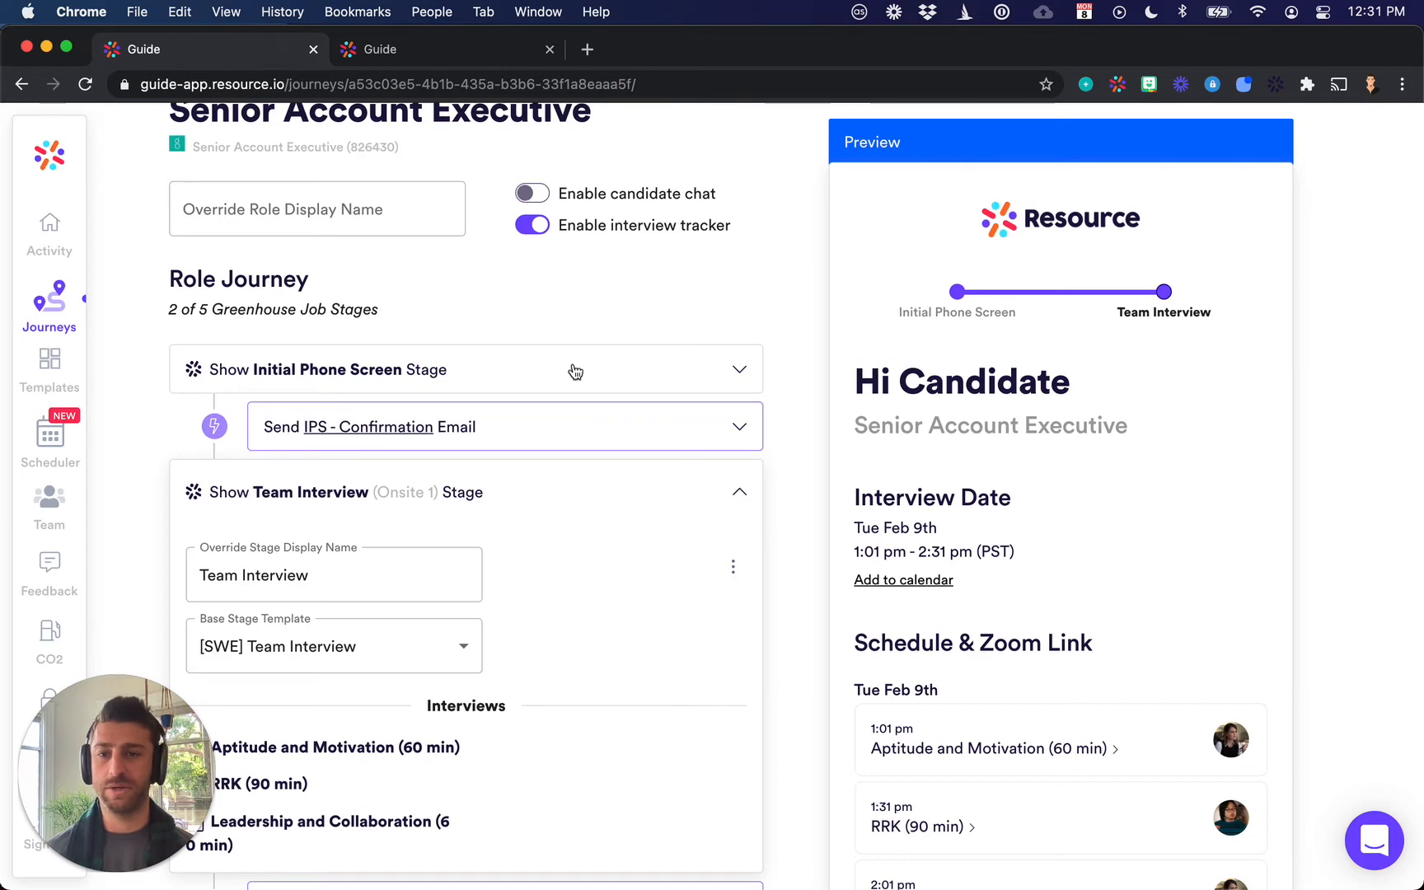
Collapse the Team Interview stage and add the Offer stage with the "[General] Offer" stage template and "Offer Extend - Confirmation" email template
{"action": "left_click", "coordinate": [740, 493]}
{"action": "scroll", "coordinate": [534, 563], "scroll_direction": "down", "scroll_amount": 2}
{"action": "left_click", "coordinate": [493, 543]}
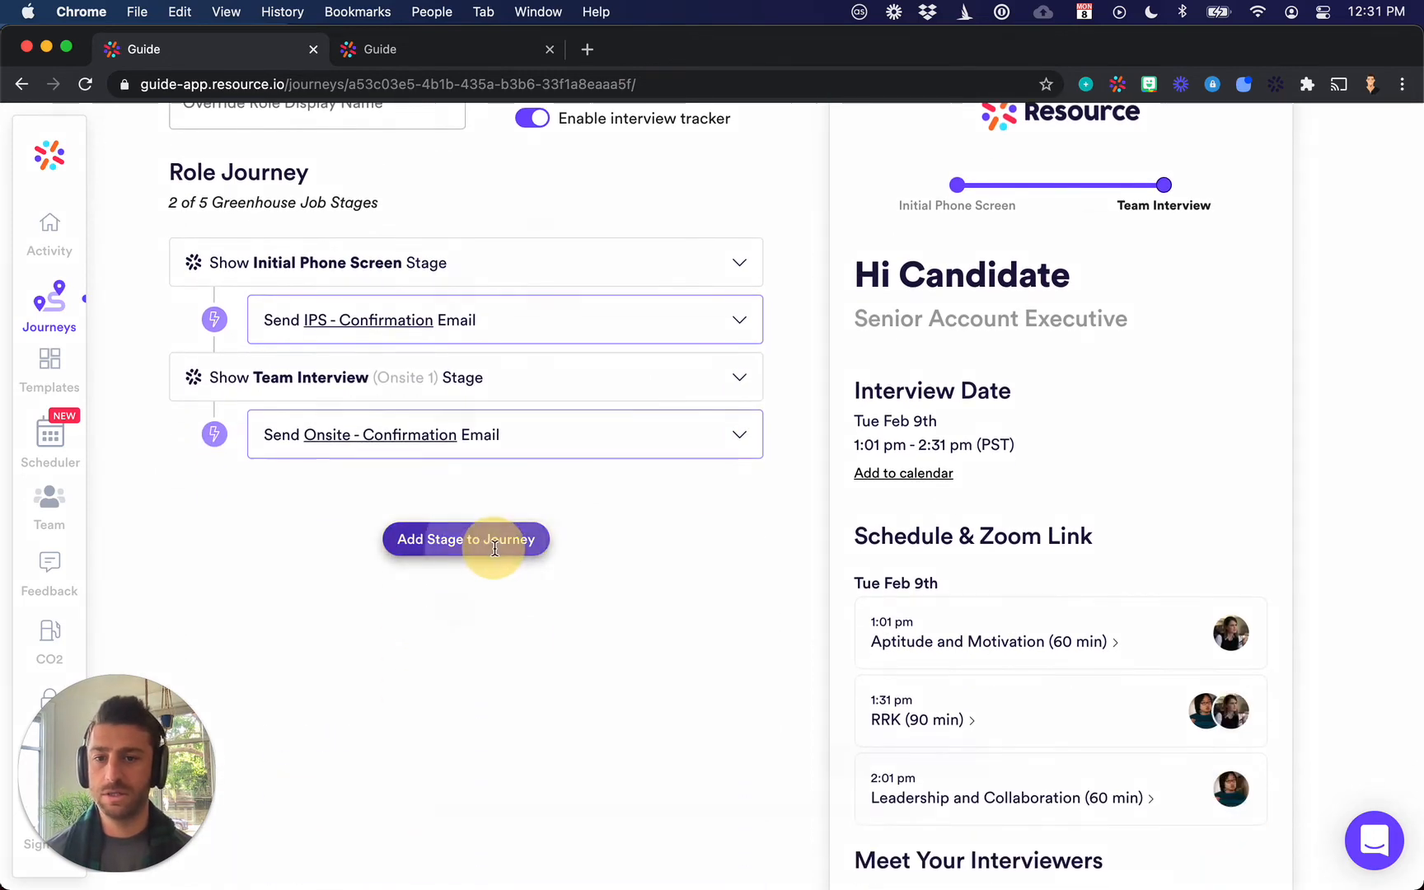
{"action": "left_click", "coordinate": [633, 311]}
{"action": "left_click", "coordinate": [583, 375]}
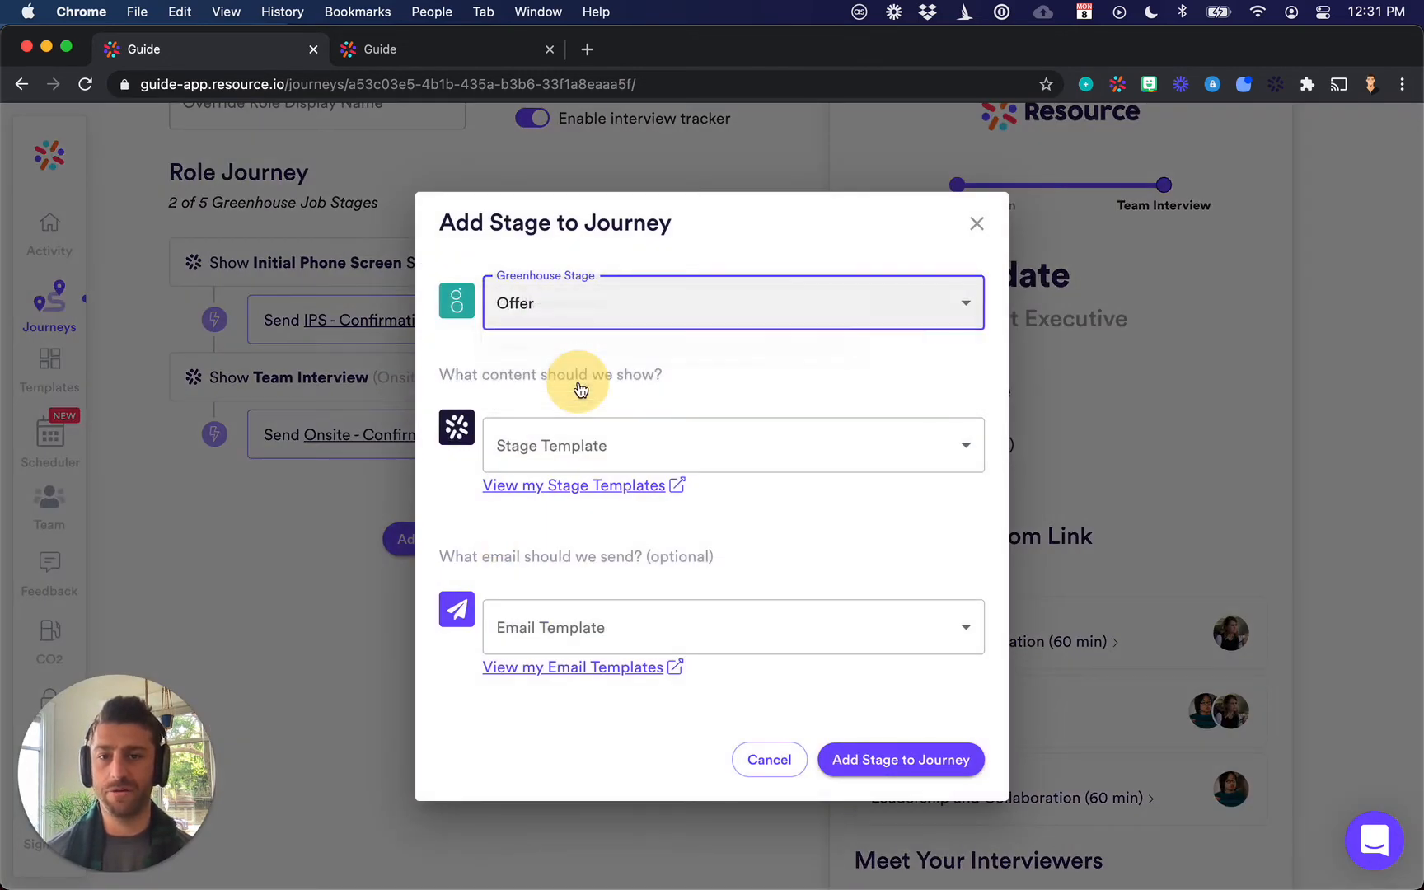
{"action": "left_click", "coordinate": [597, 447]}
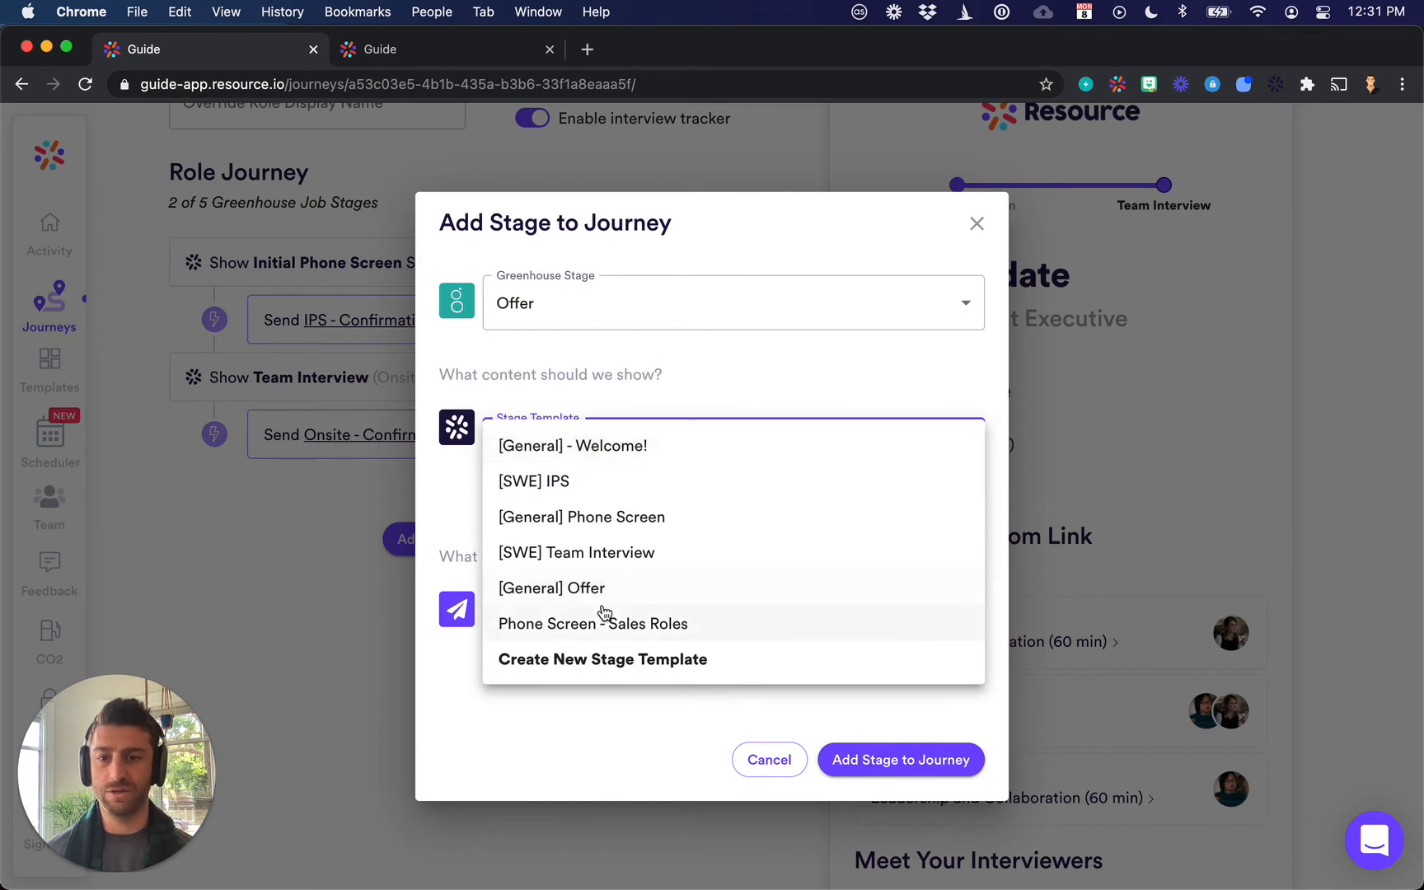
{"action": "left_click", "coordinate": [595, 589]}
{"action": "left_click", "coordinate": [599, 628]}
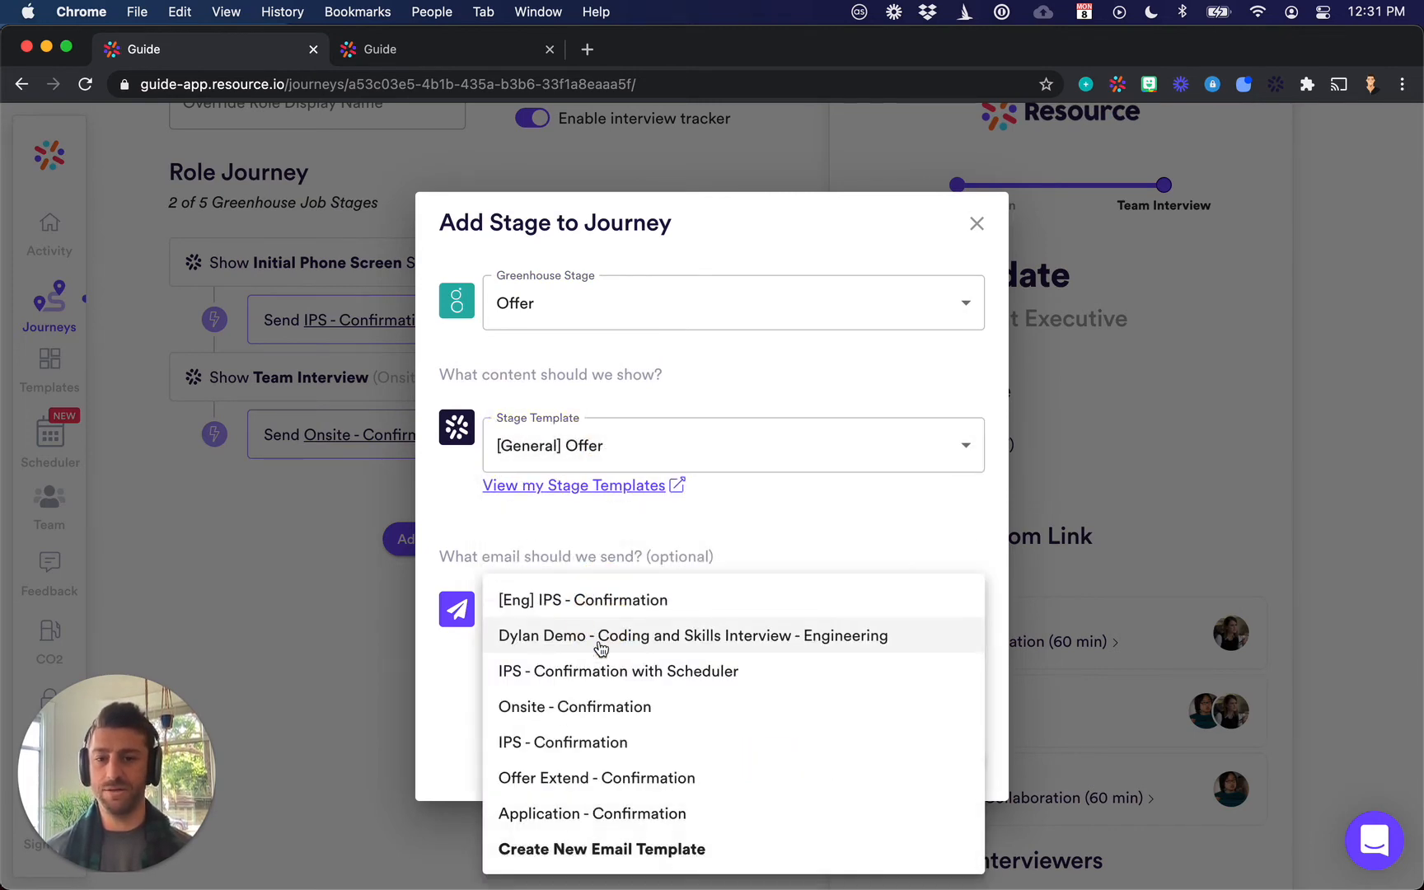
{"action": "left_click", "coordinate": [595, 774]}
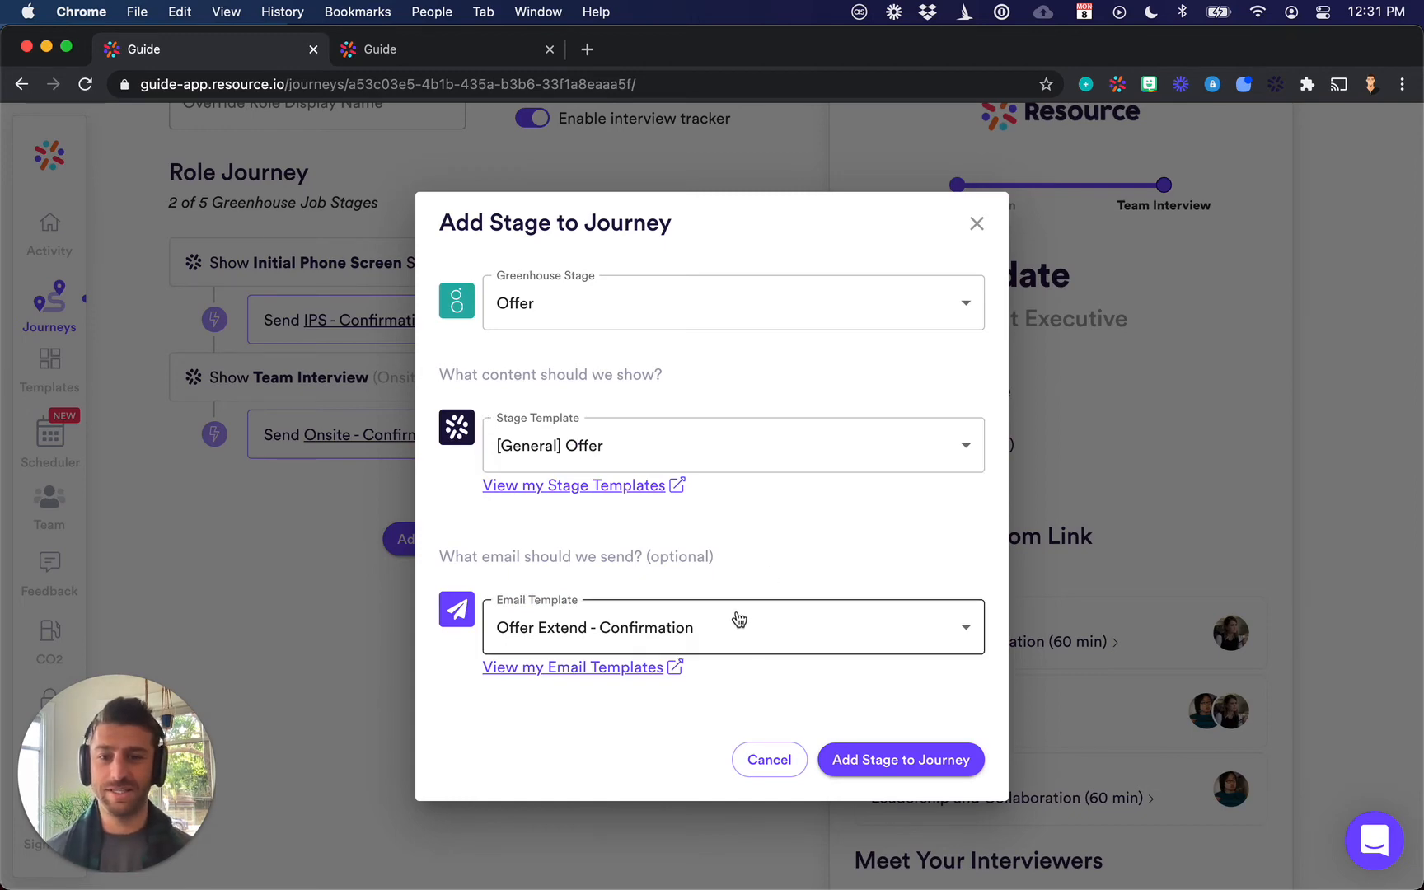
{"action": "left_click", "coordinate": [888, 758]}
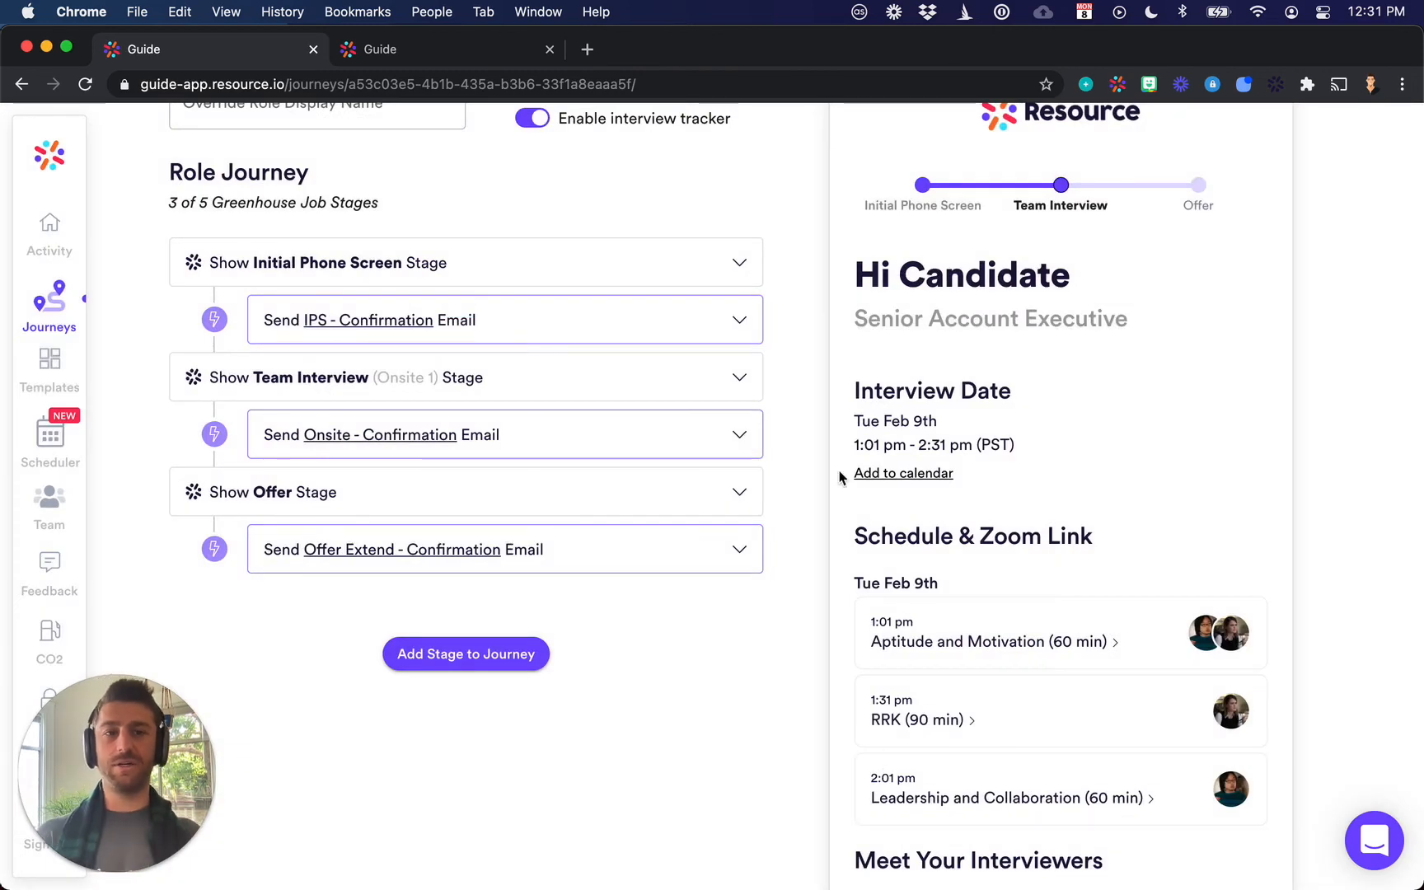
View the Offer stage content in the candidate preview
{"action": "scroll", "coordinate": [857, 445], "scroll_direction": "up", "scroll_amount": 2}
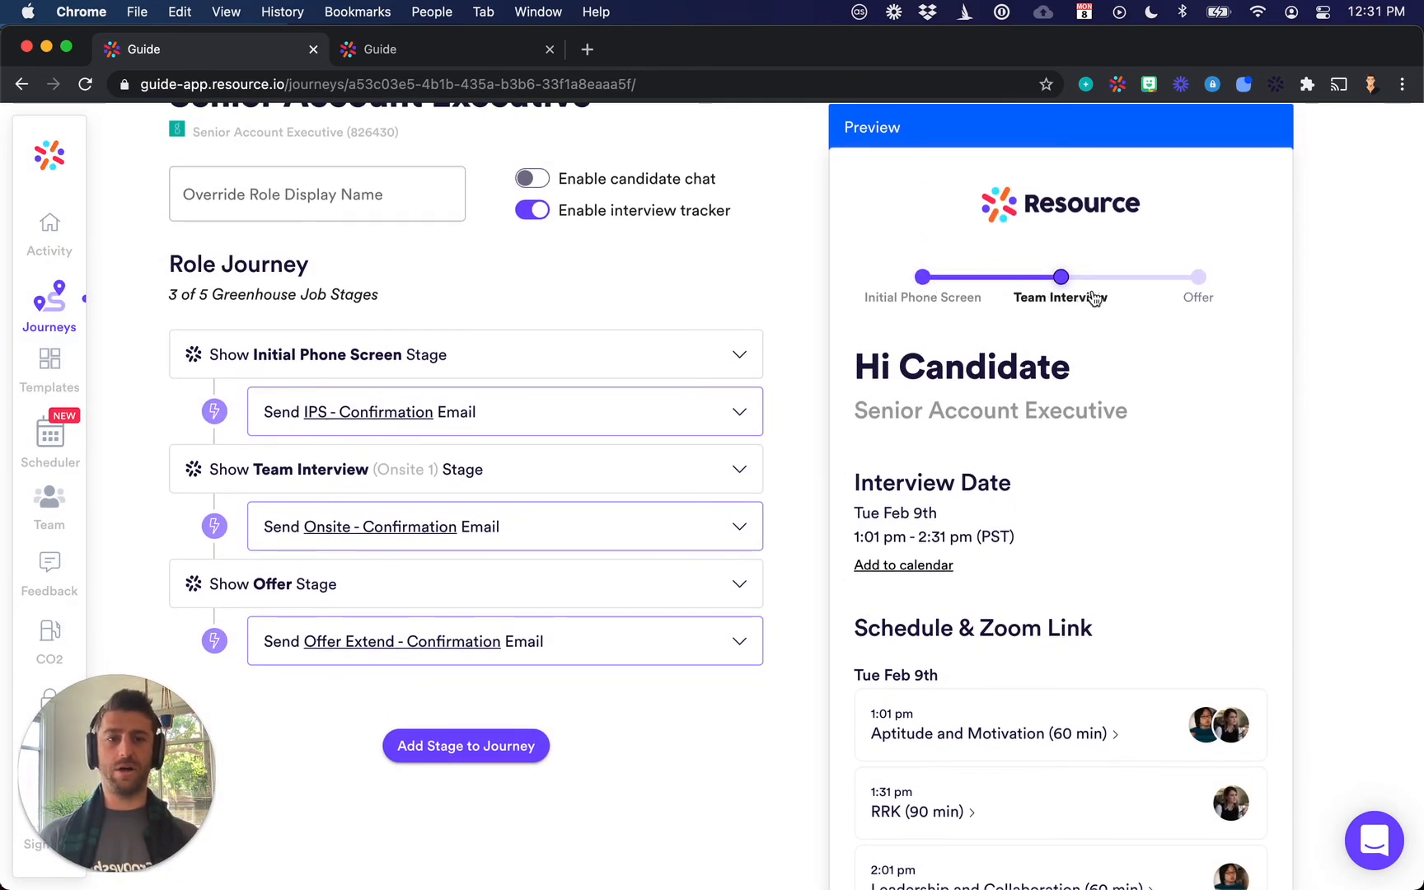
{"action": "left_click", "coordinate": [1211, 292]}
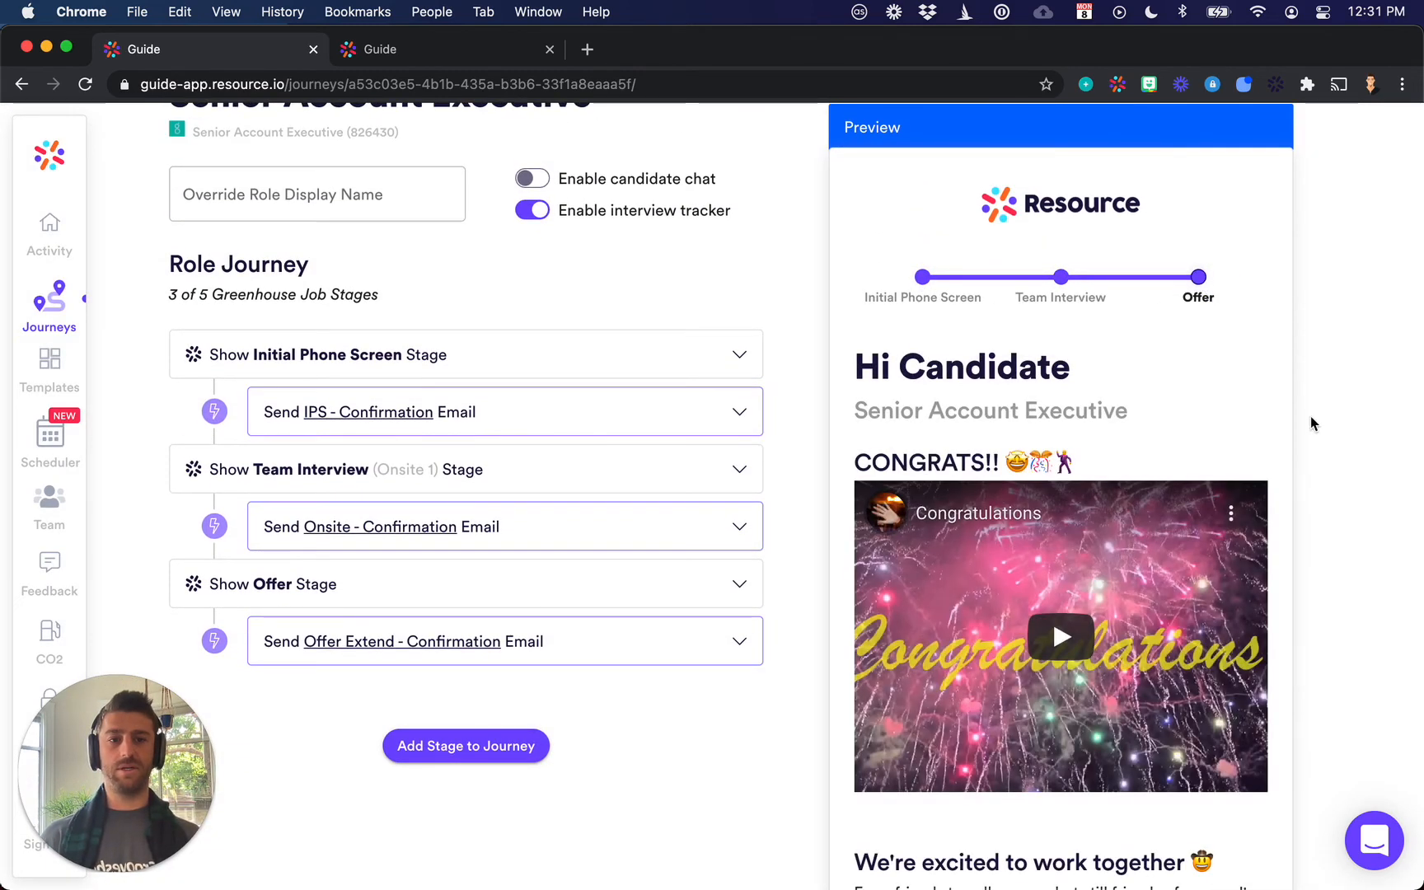
{"action": "scroll", "coordinate": [1312, 423], "scroll_direction": "down", "scroll_amount": 7}
{"action": "scroll", "coordinate": [1313, 385], "scroll_direction": "up", "scroll_amount": 5}
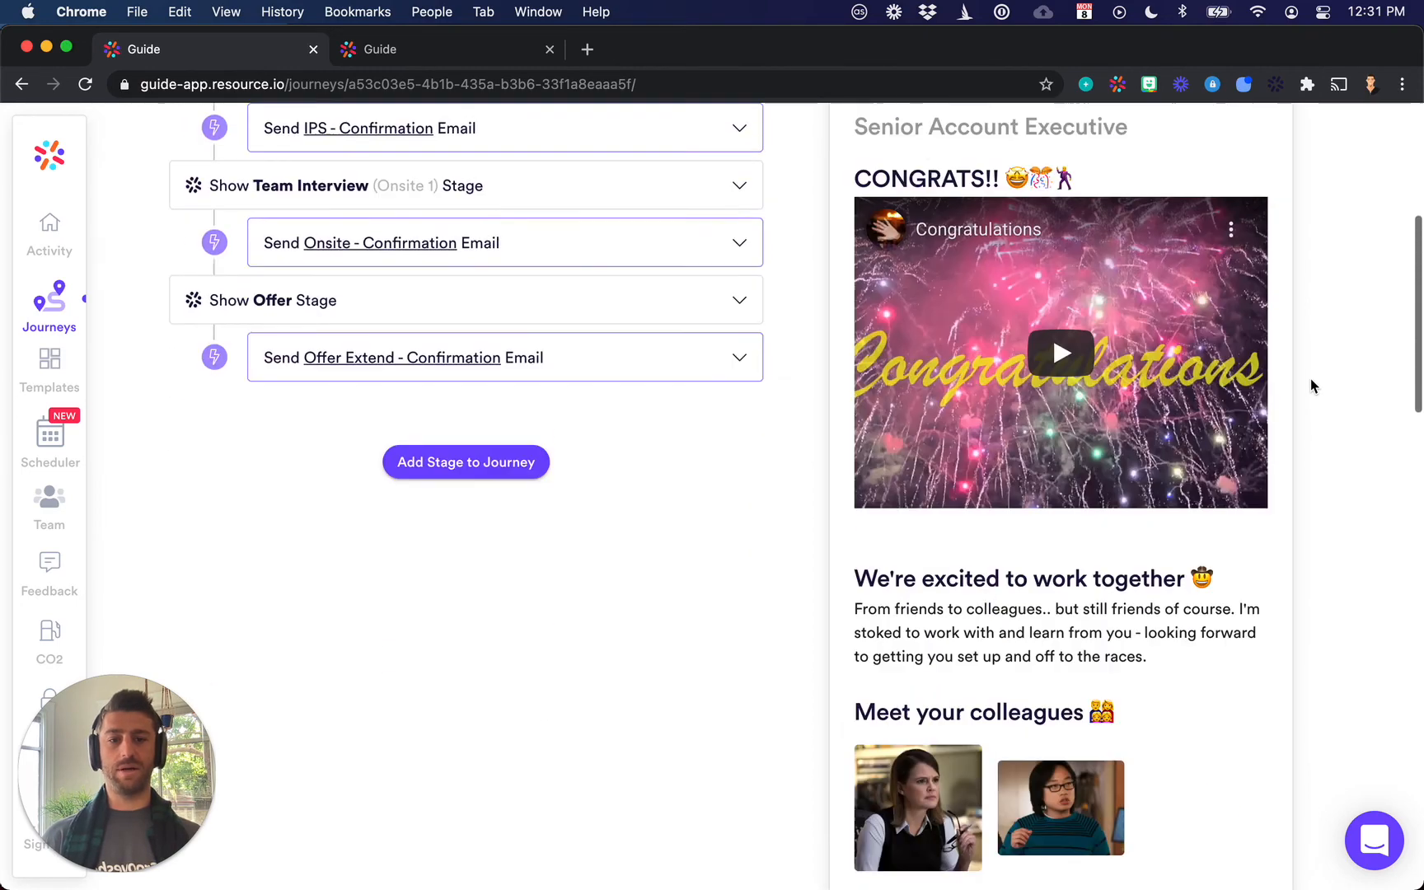
{"action": "scroll", "coordinate": [1310, 387], "scroll_direction": "up", "scroll_amount": 6}
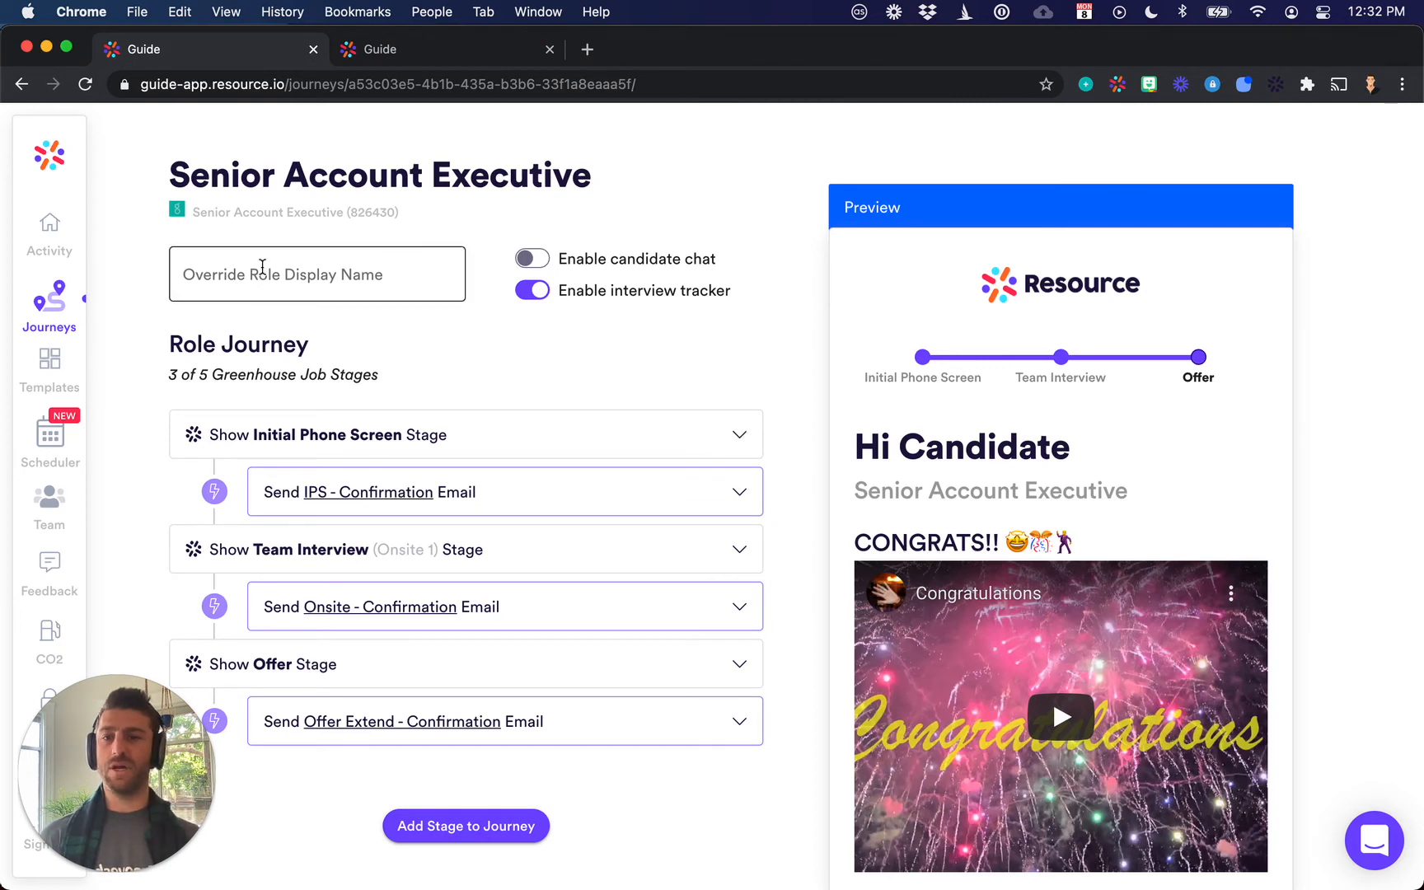
Override the role display name with "Senior AE" and check the role title in the candidate preview
{"action": "left_click_drag", "start_coordinate": [626, 181], "coordinate": [206, 175]}
{"action": "left_click", "coordinate": [206, 174]}
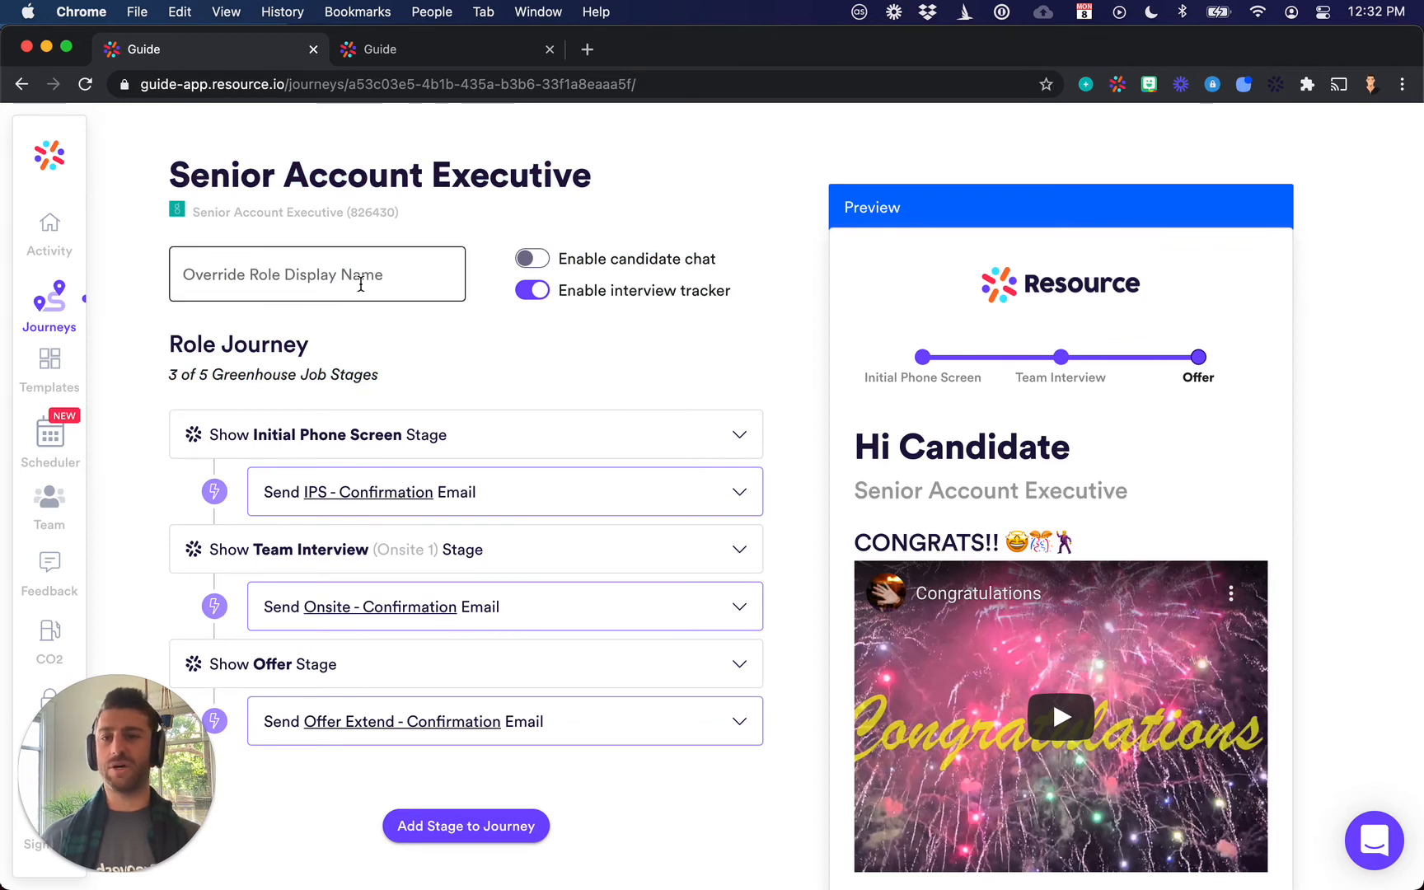
{"action": "left_click", "coordinate": [352, 273]}
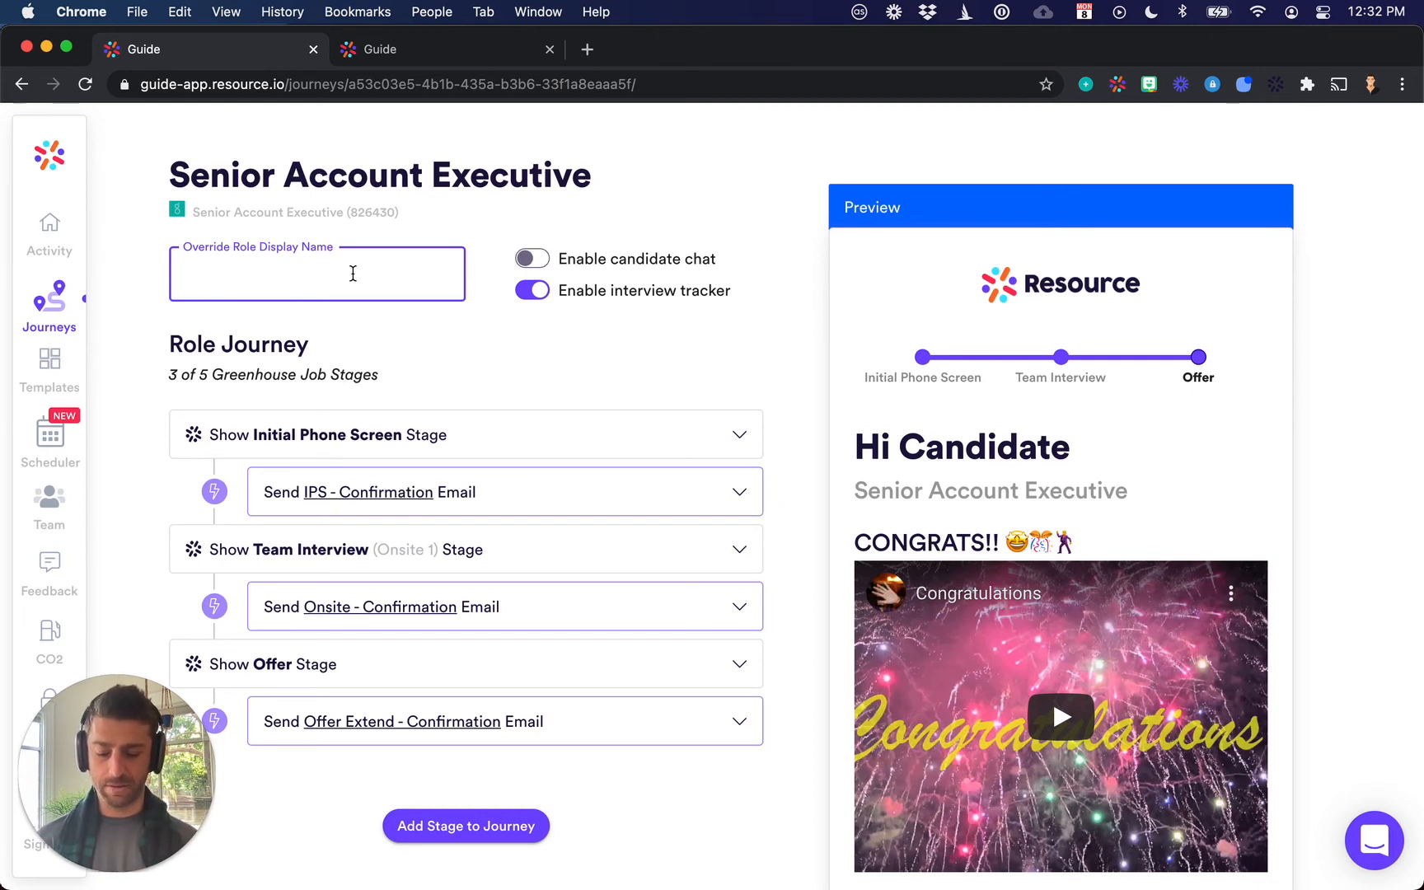
{"action": "type", "text": "AE"}
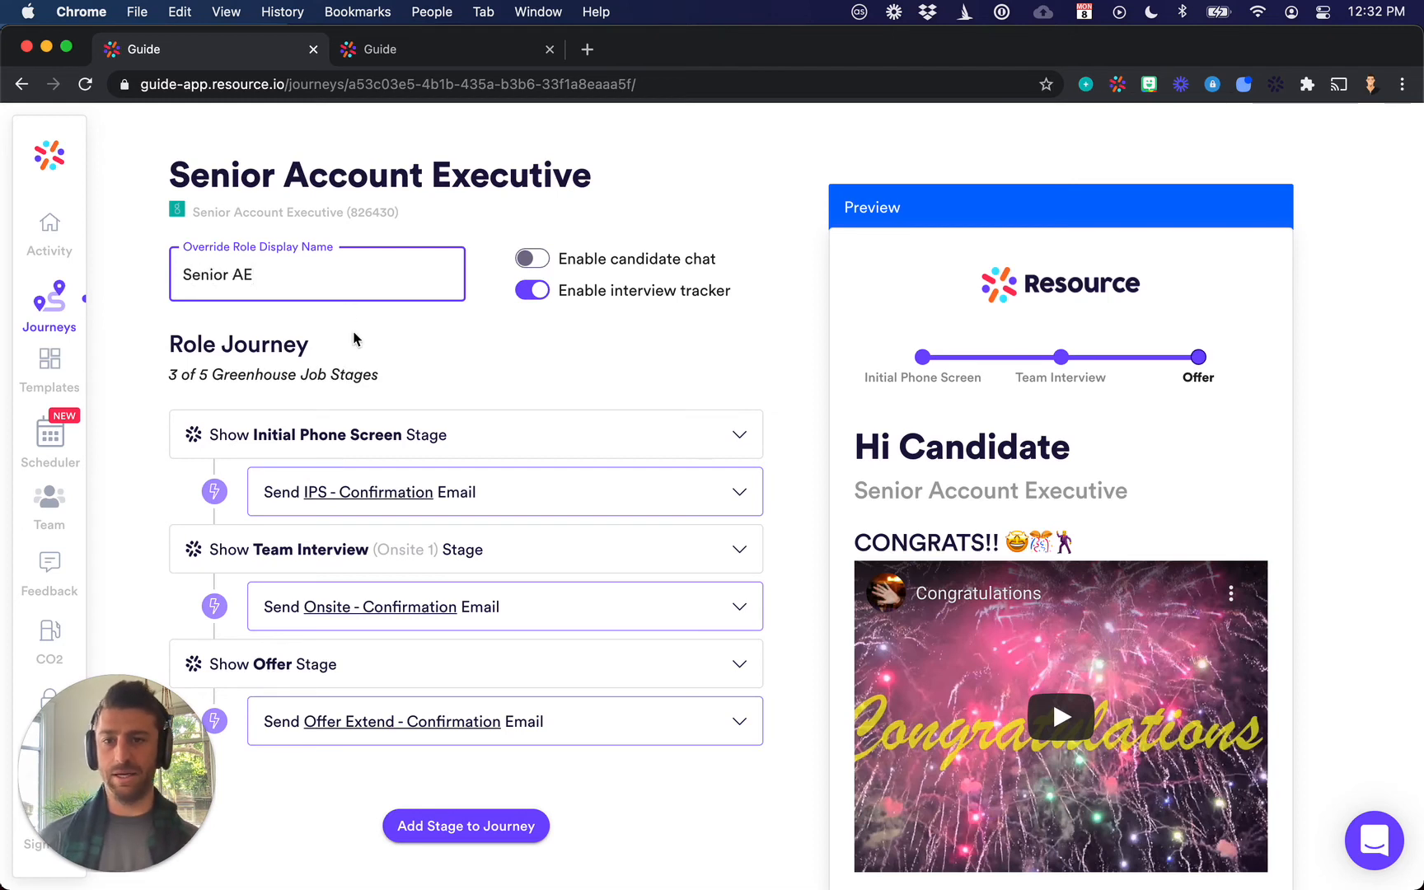
{"action": "left_click", "coordinate": [389, 334]}
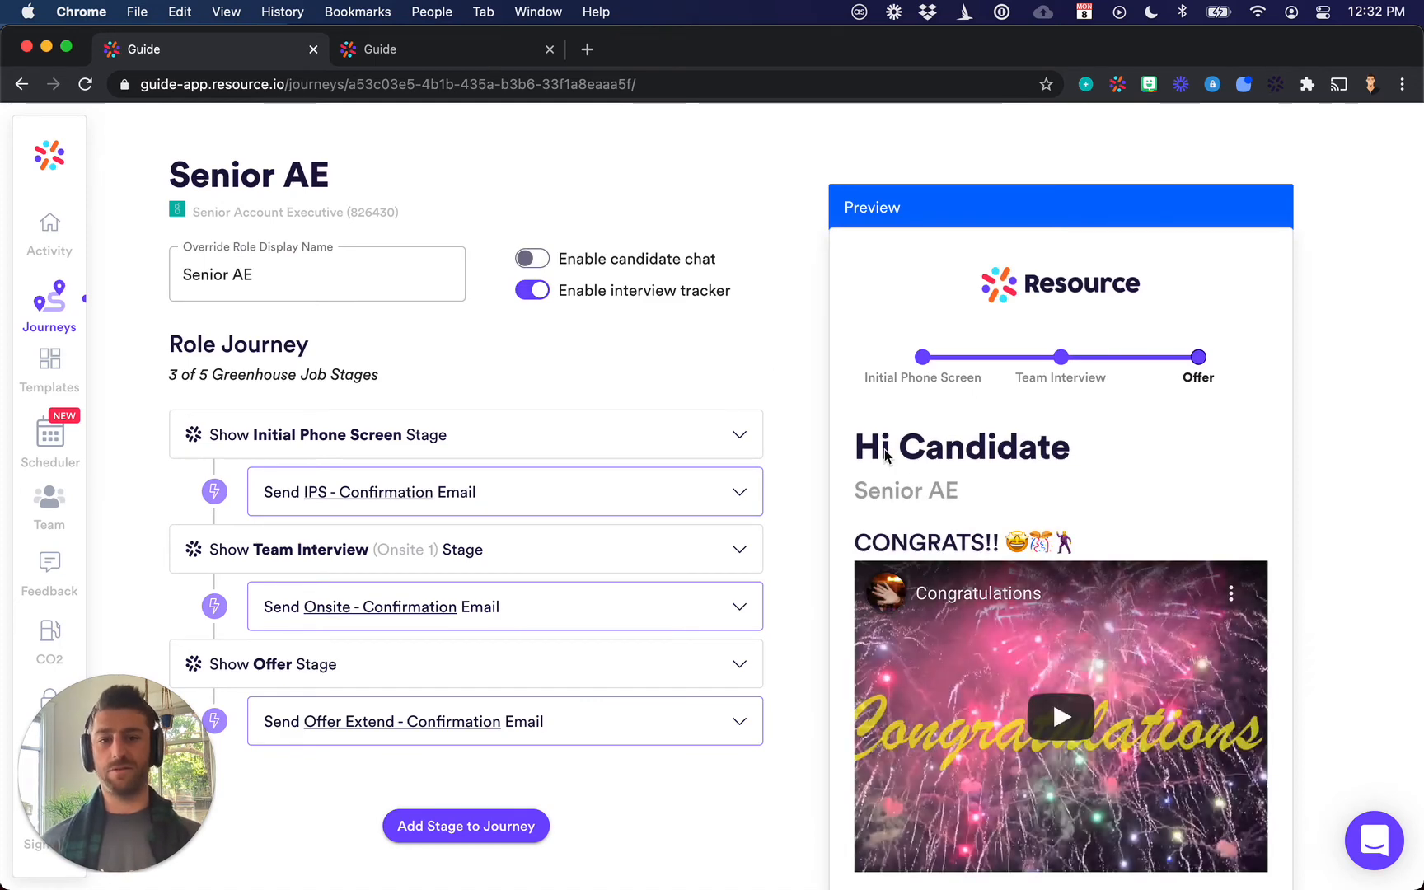
{"action": "left_click_drag", "start_coordinate": [969, 499], "coordinate": [858, 501]}
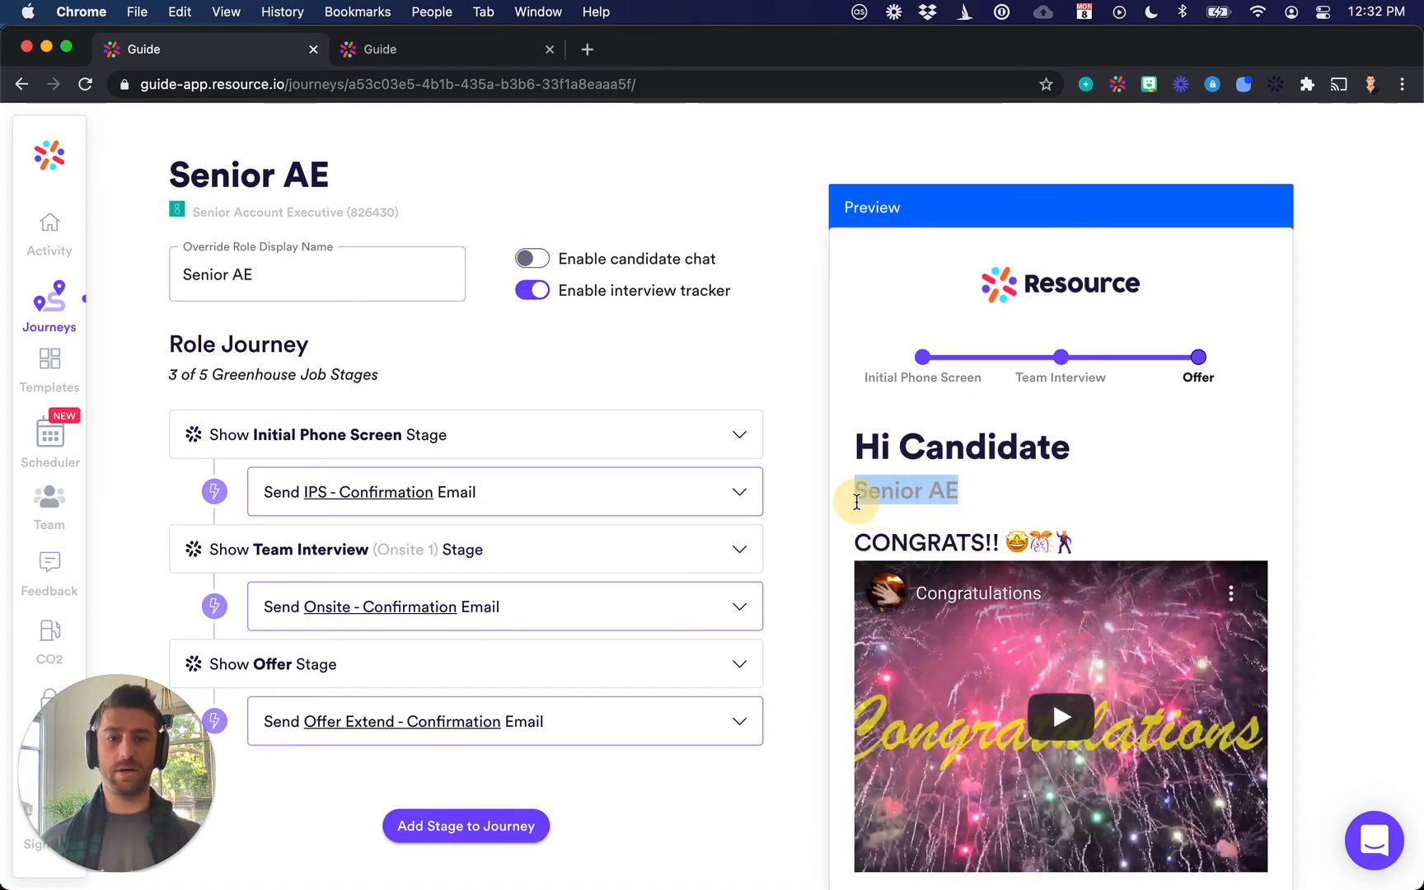
{"action": "left_click", "coordinate": [564, 331]}
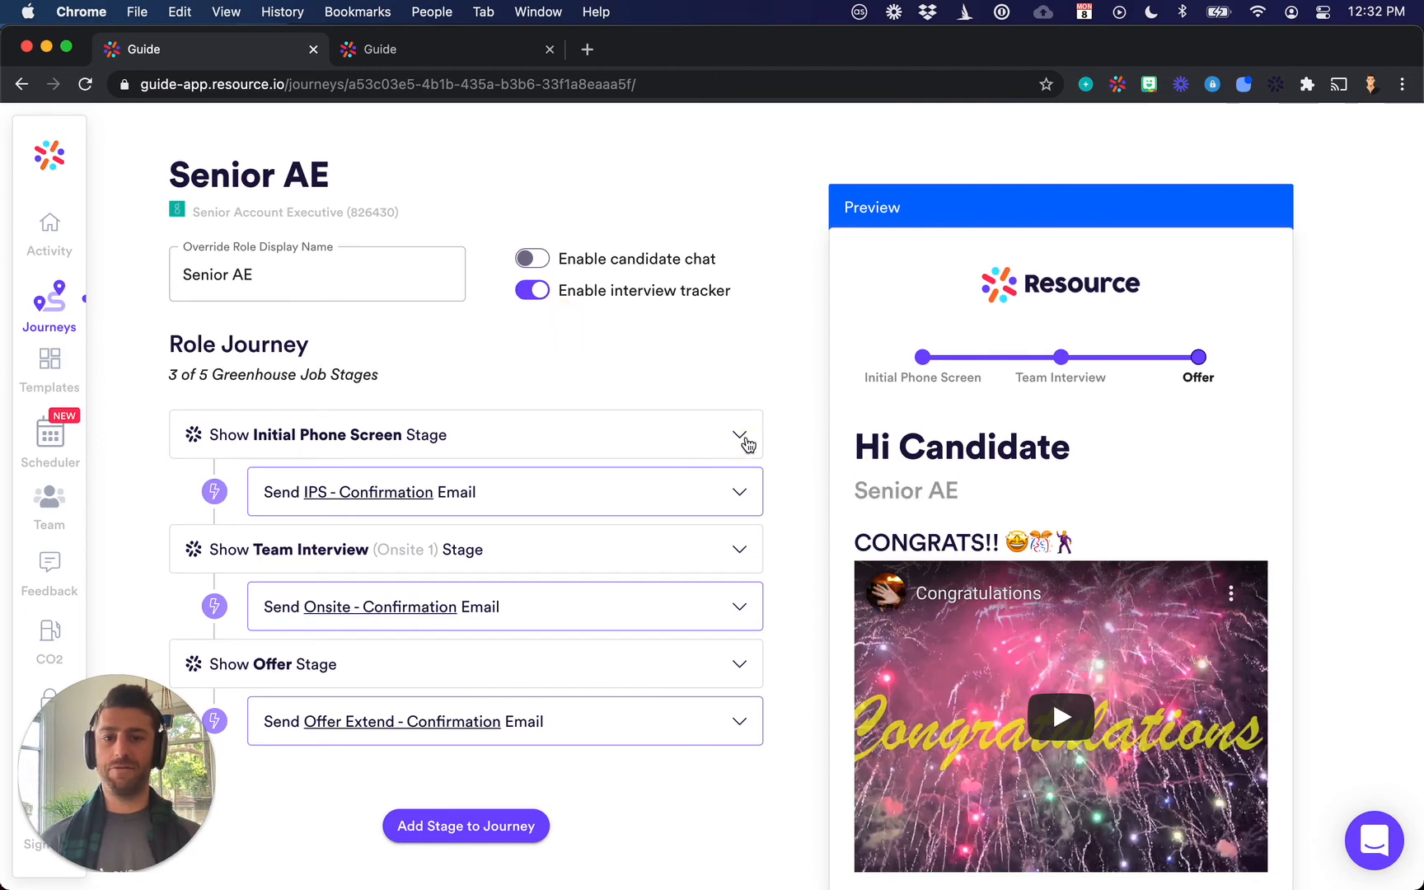
Expand the Initial Phone Screen stage and override its display name with "Phone Screen"
{"action": "left_click", "coordinate": [740, 435]}
{"action": "scroll", "coordinate": [747, 445], "scroll_direction": "down", "scroll_amount": 3}
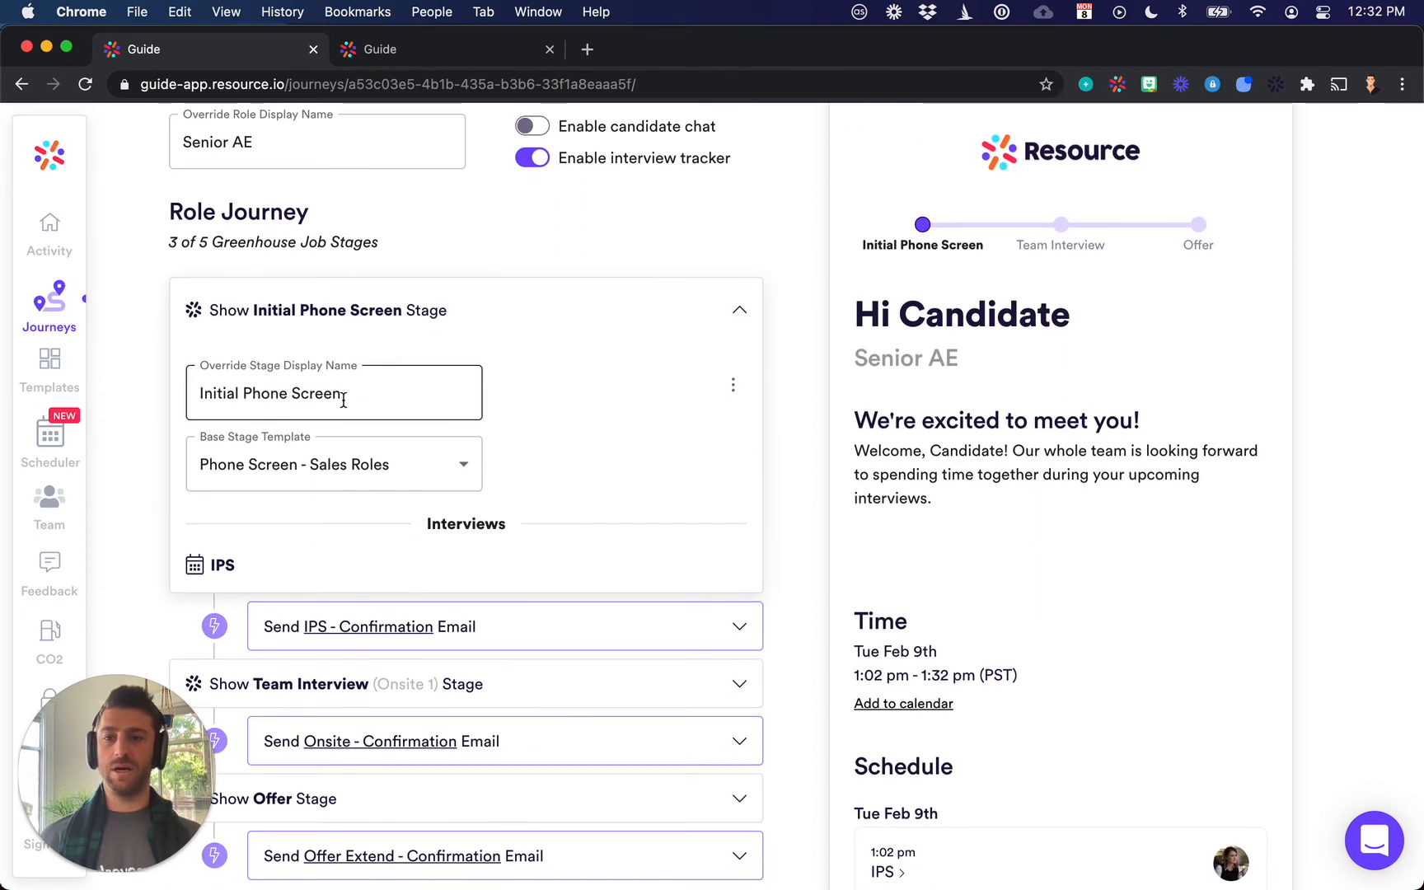
{"action": "left_click", "coordinate": [378, 394]}
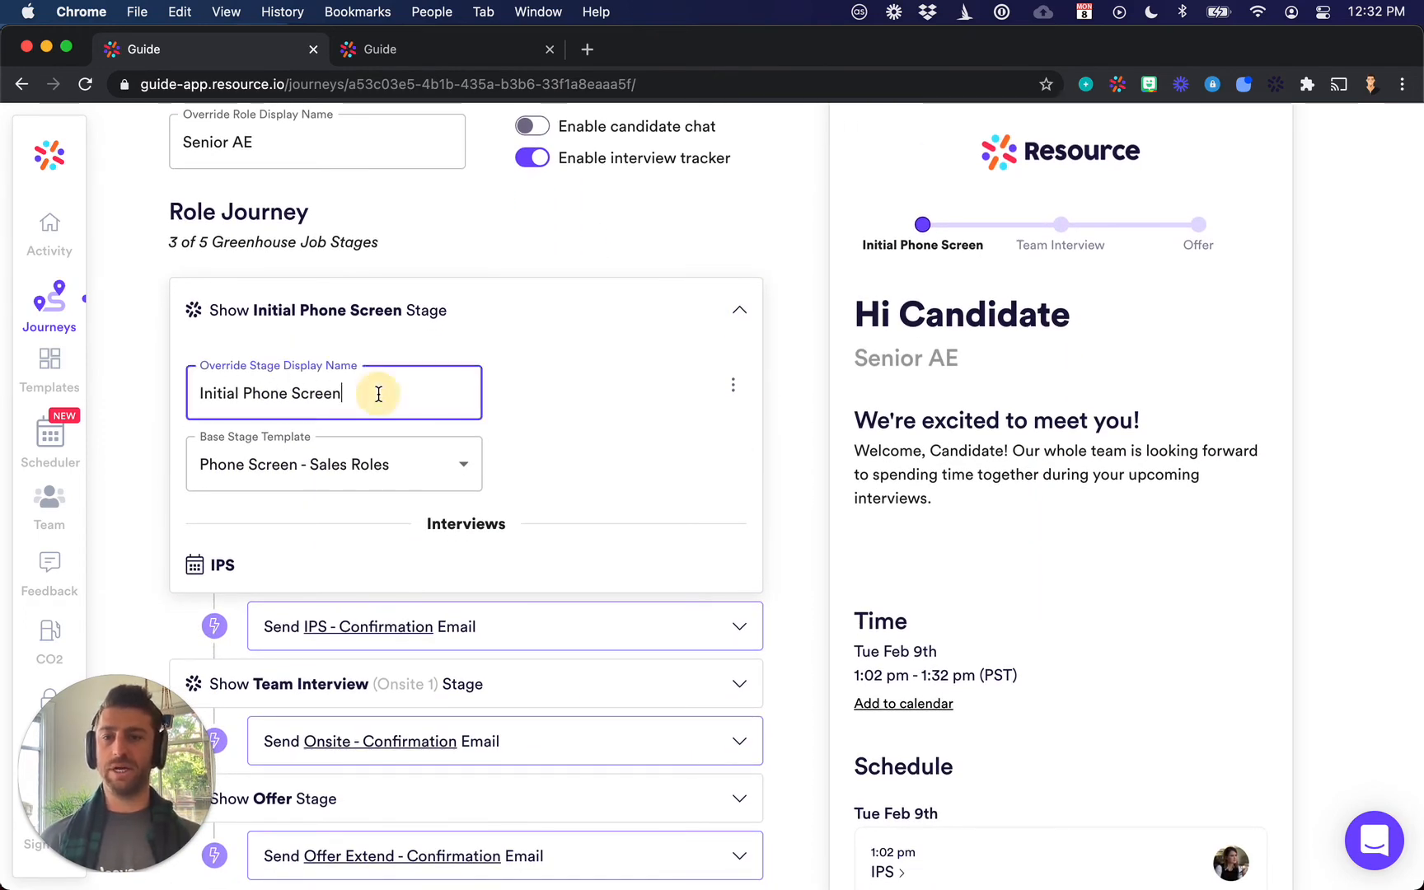
{"action": "left_click_drag", "start_coordinate": [379, 394], "coordinate": [226, 376]}
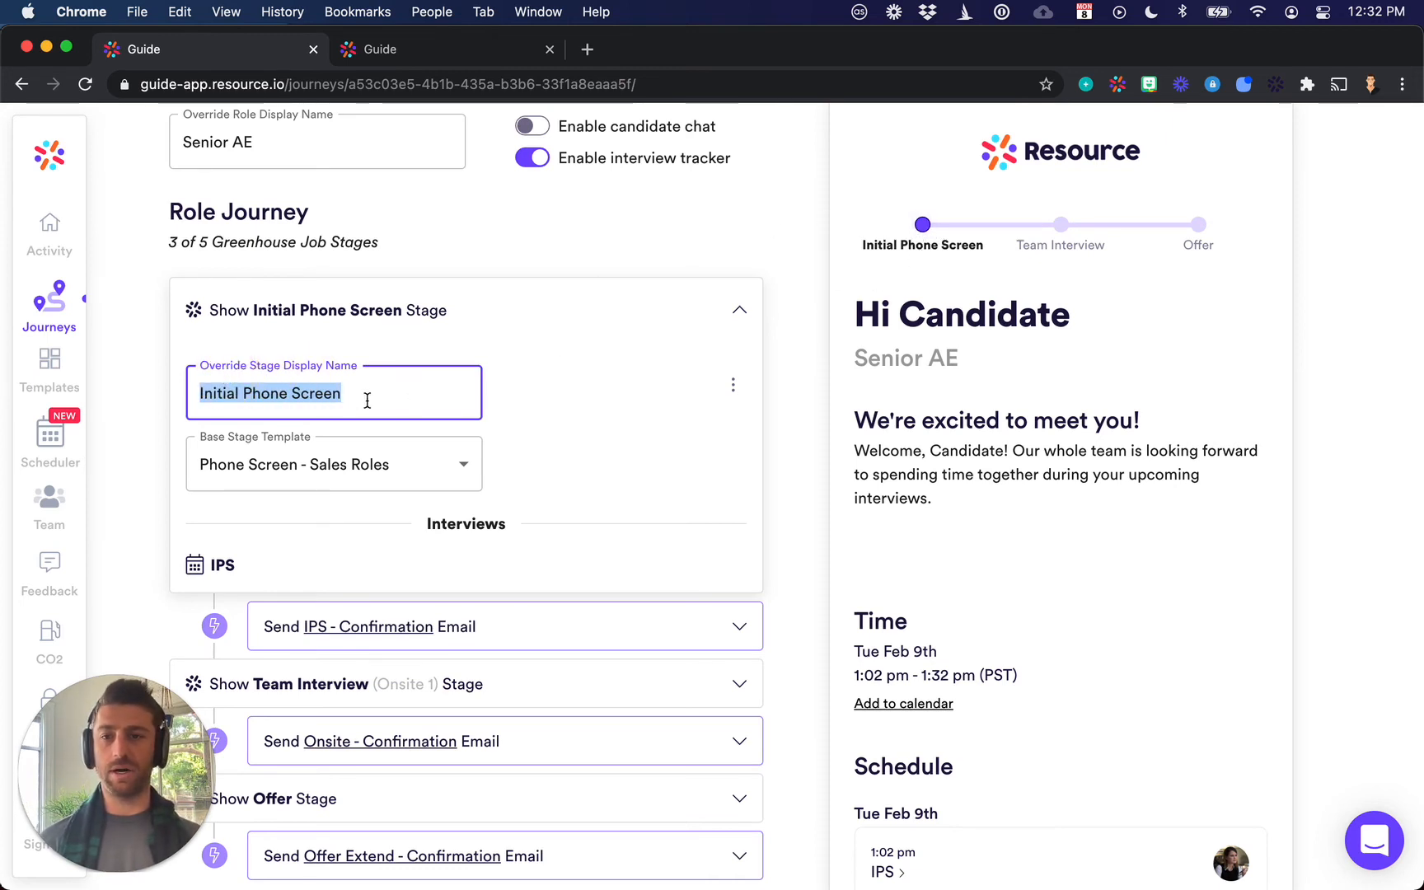
{"action": "type", "text": "P"}
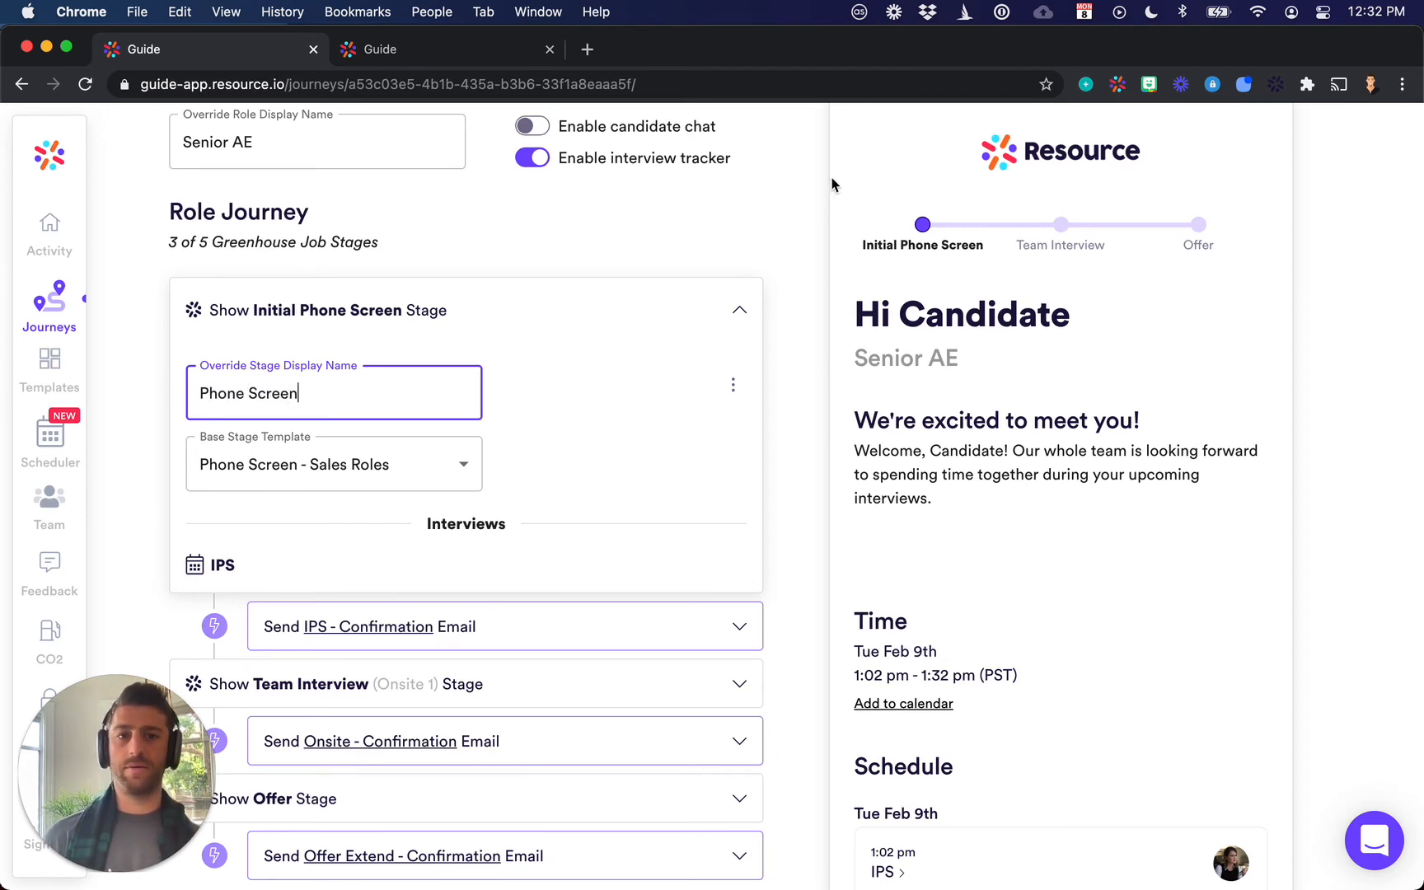
{"action": "left_click", "coordinate": [788, 236]}
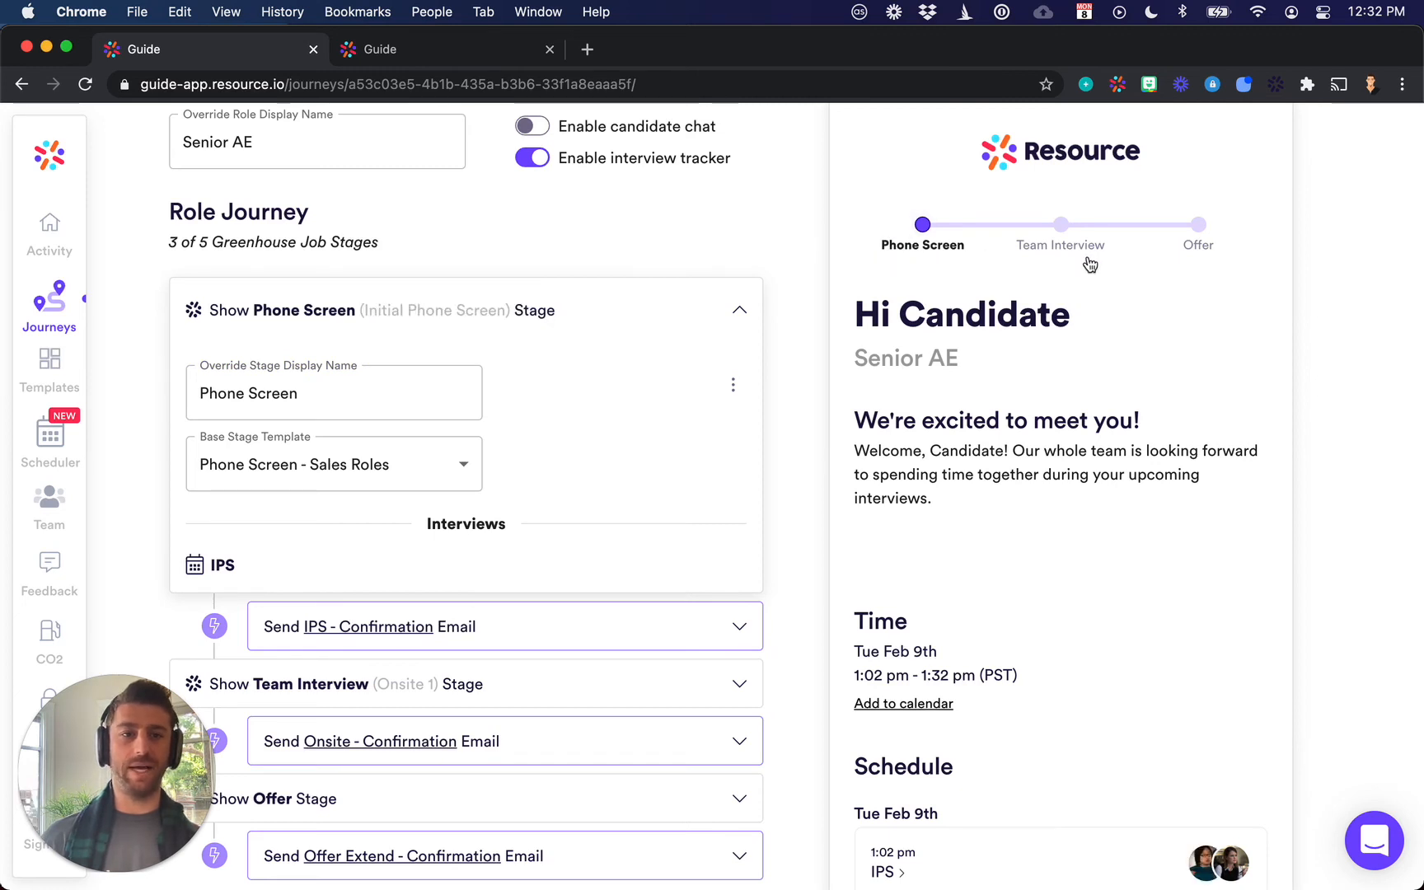
Review the Onsite - Confirmation email settings and the Team Interview stage's display name, then collapse the email
{"action": "scroll", "coordinate": [552, 354], "scroll_direction": "down", "scroll_amount": 3}
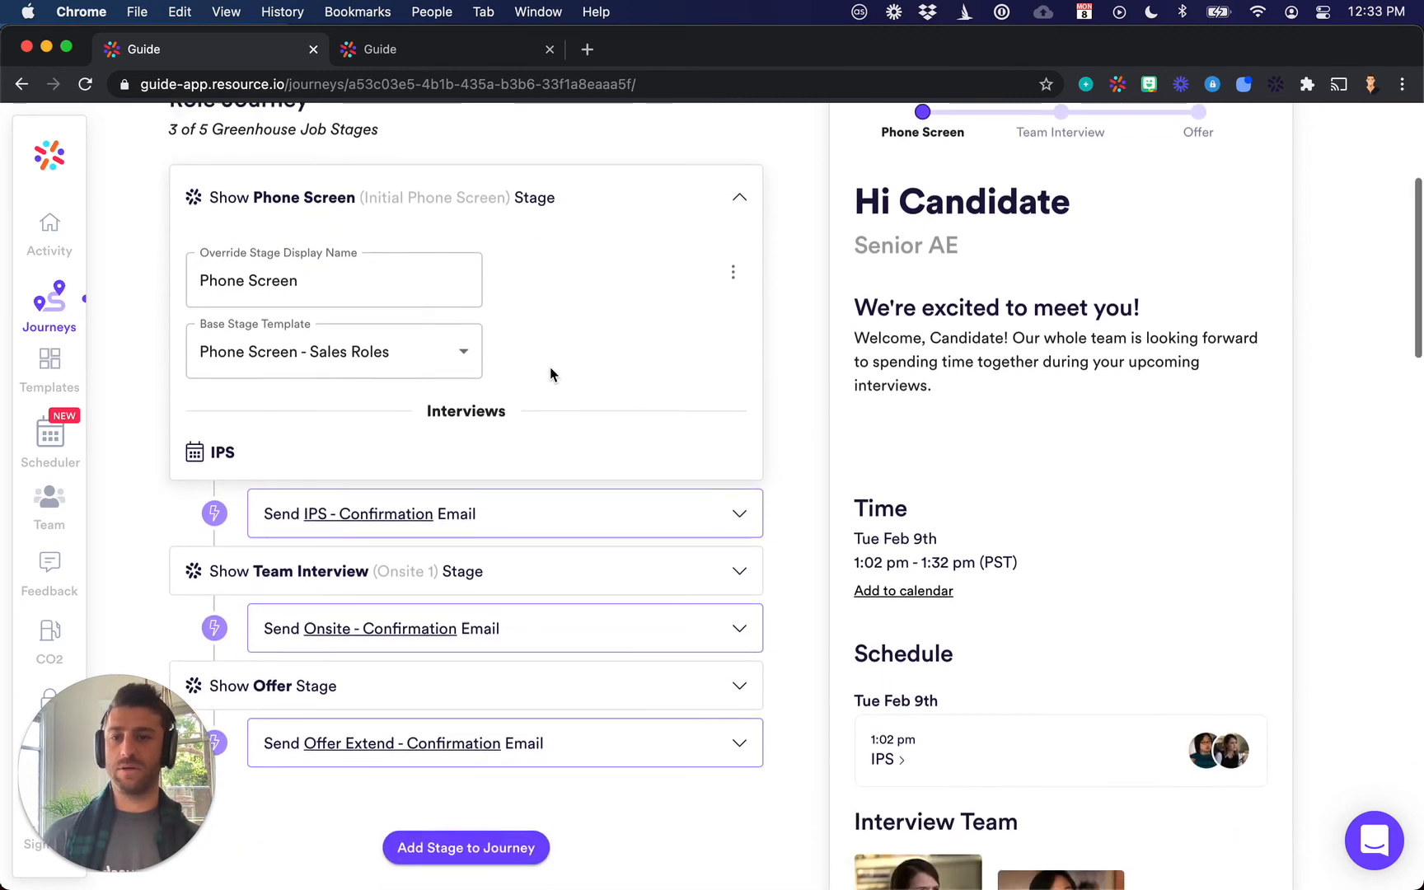
{"action": "left_click", "coordinate": [618, 623]}
{"action": "scroll", "coordinate": [619, 622], "scroll_direction": "down", "scroll_amount": 4}
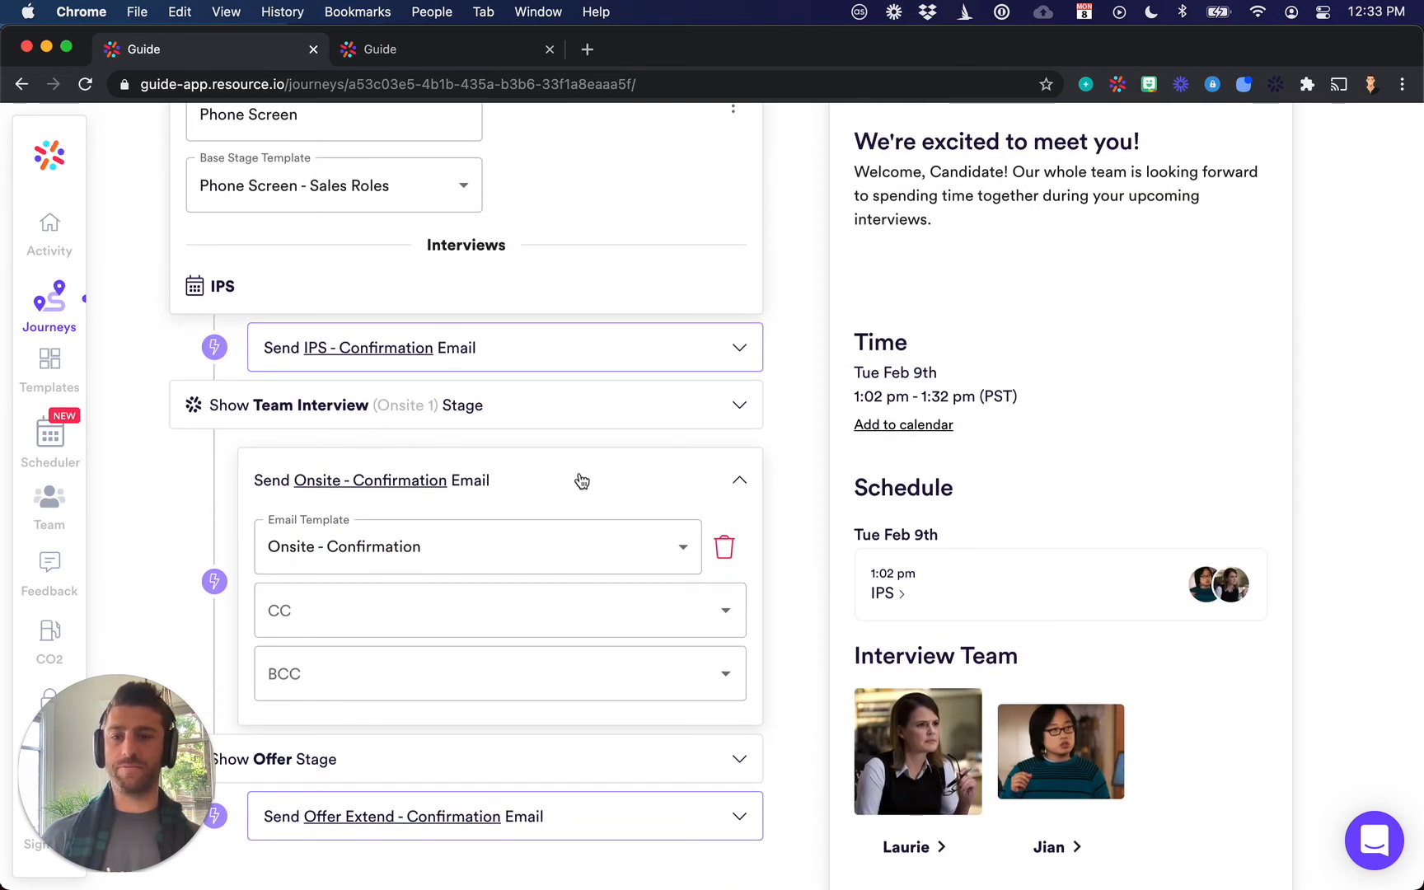
{"action": "left_click", "coordinate": [602, 421]}
{"action": "left_click", "coordinate": [343, 486]}
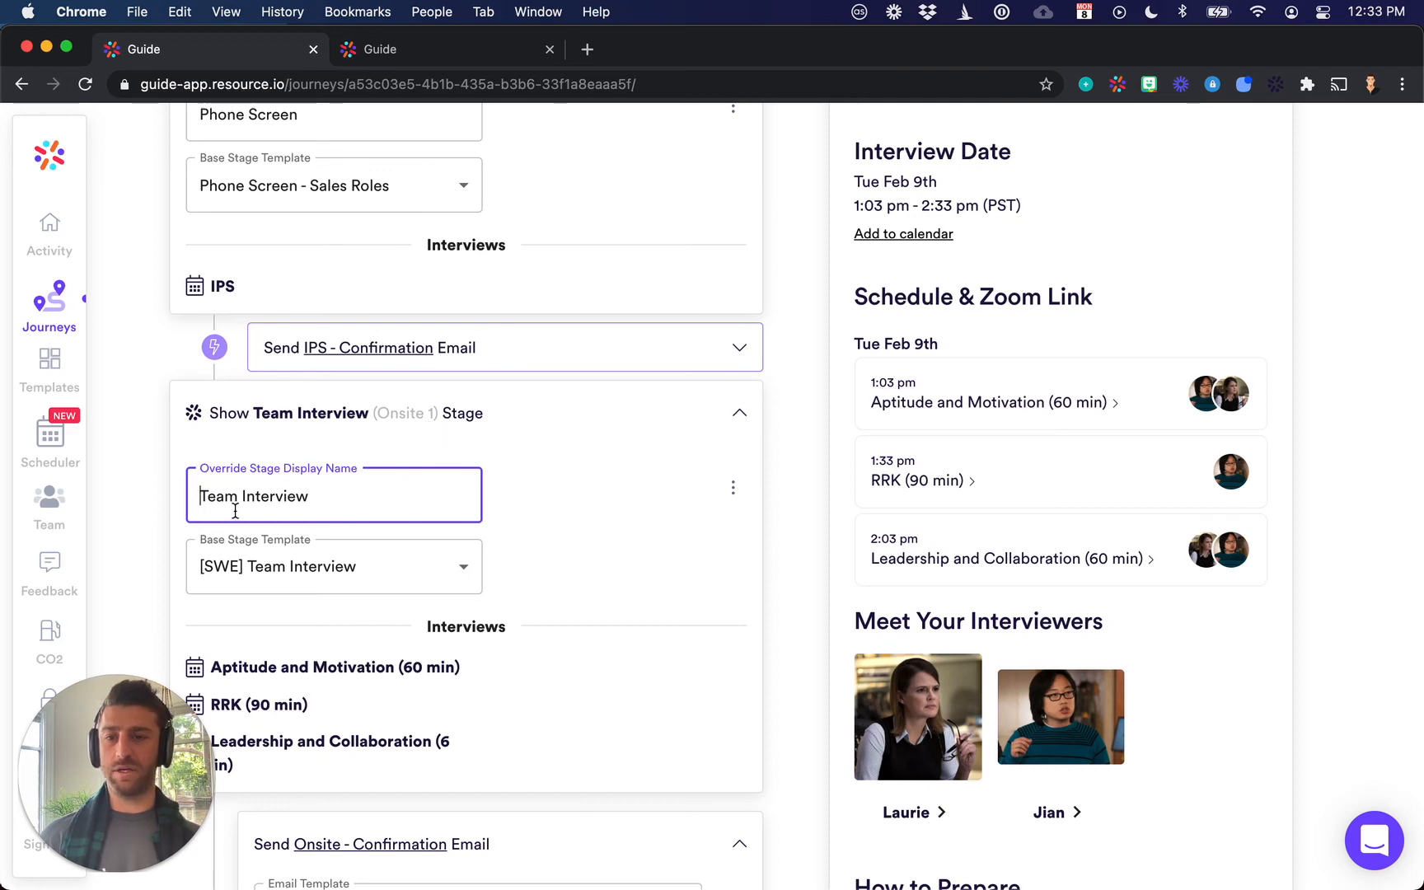
{"action": "left_click", "coordinate": [198, 510]}
{"action": "scroll", "coordinate": [778, 506], "scroll_direction": "up", "scroll_amount": 3}
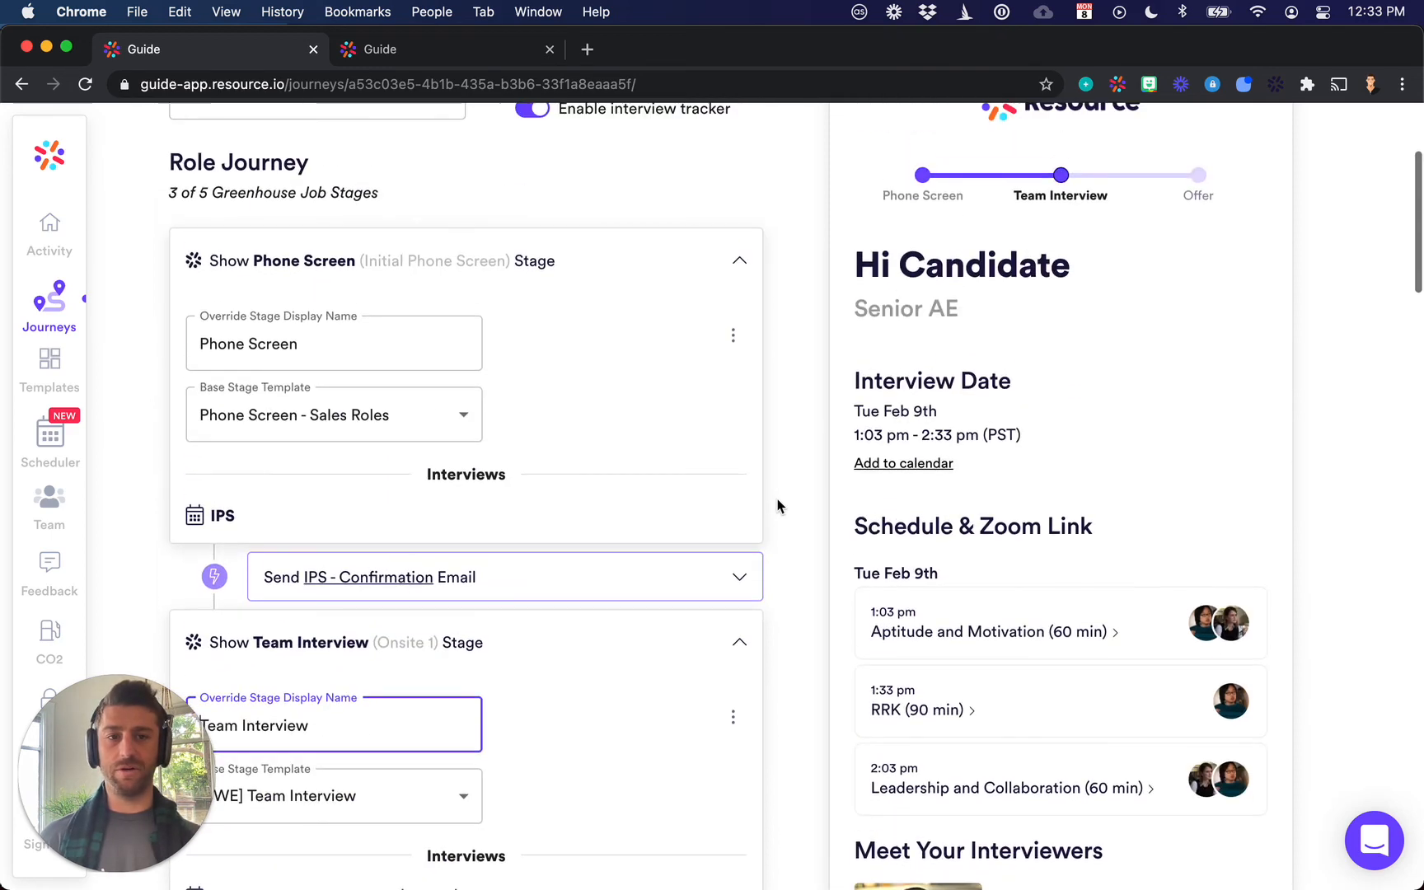
{"action": "scroll", "coordinate": [642, 478], "scroll_direction": "down", "scroll_amount": 10}
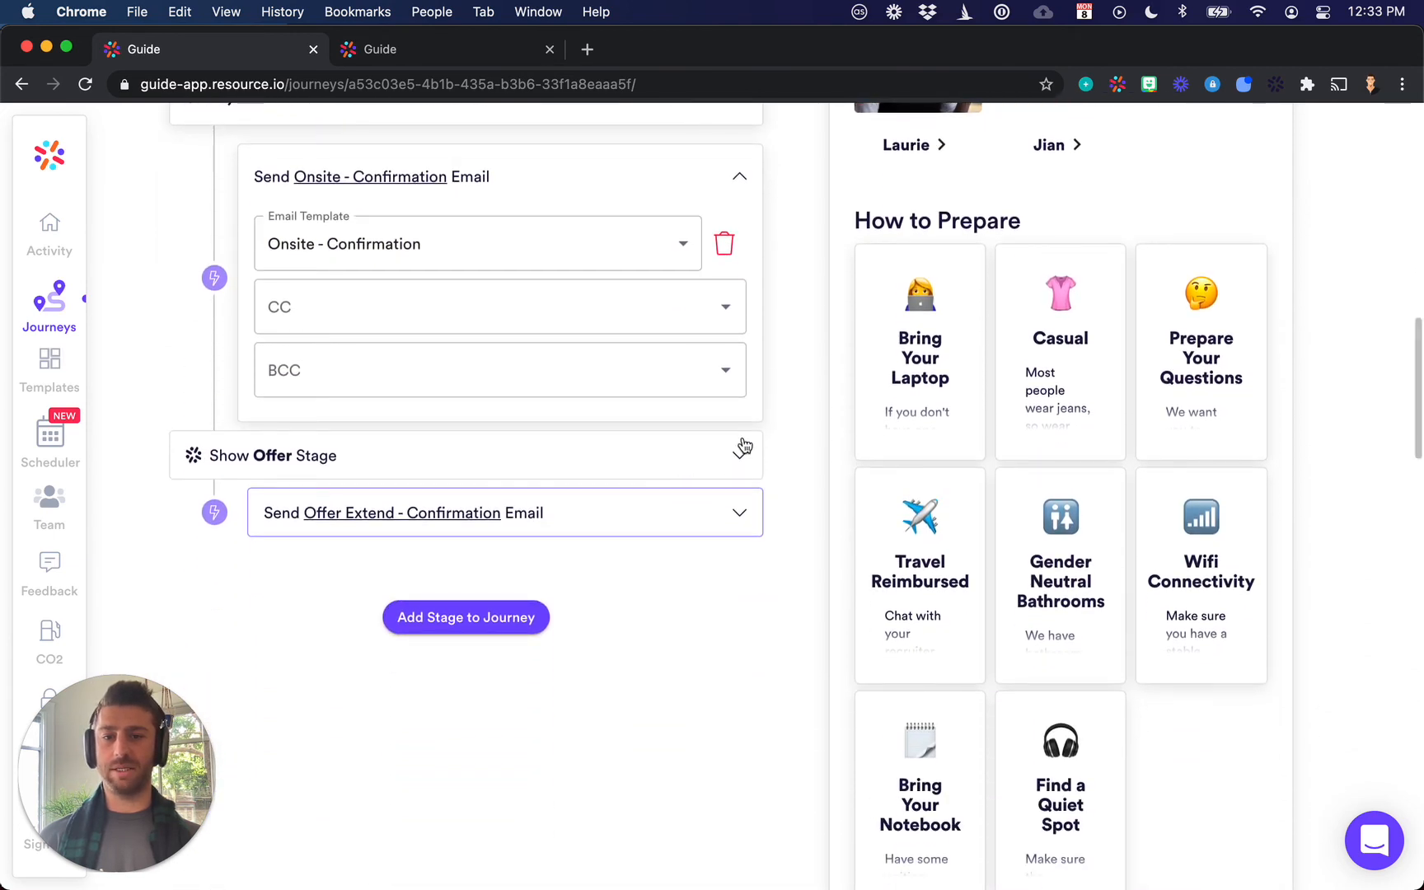
{"action": "left_click", "coordinate": [740, 176]}
Expand the Offer stage and override its display name with "Offer!"
{"action": "left_click", "coordinate": [736, 219]}
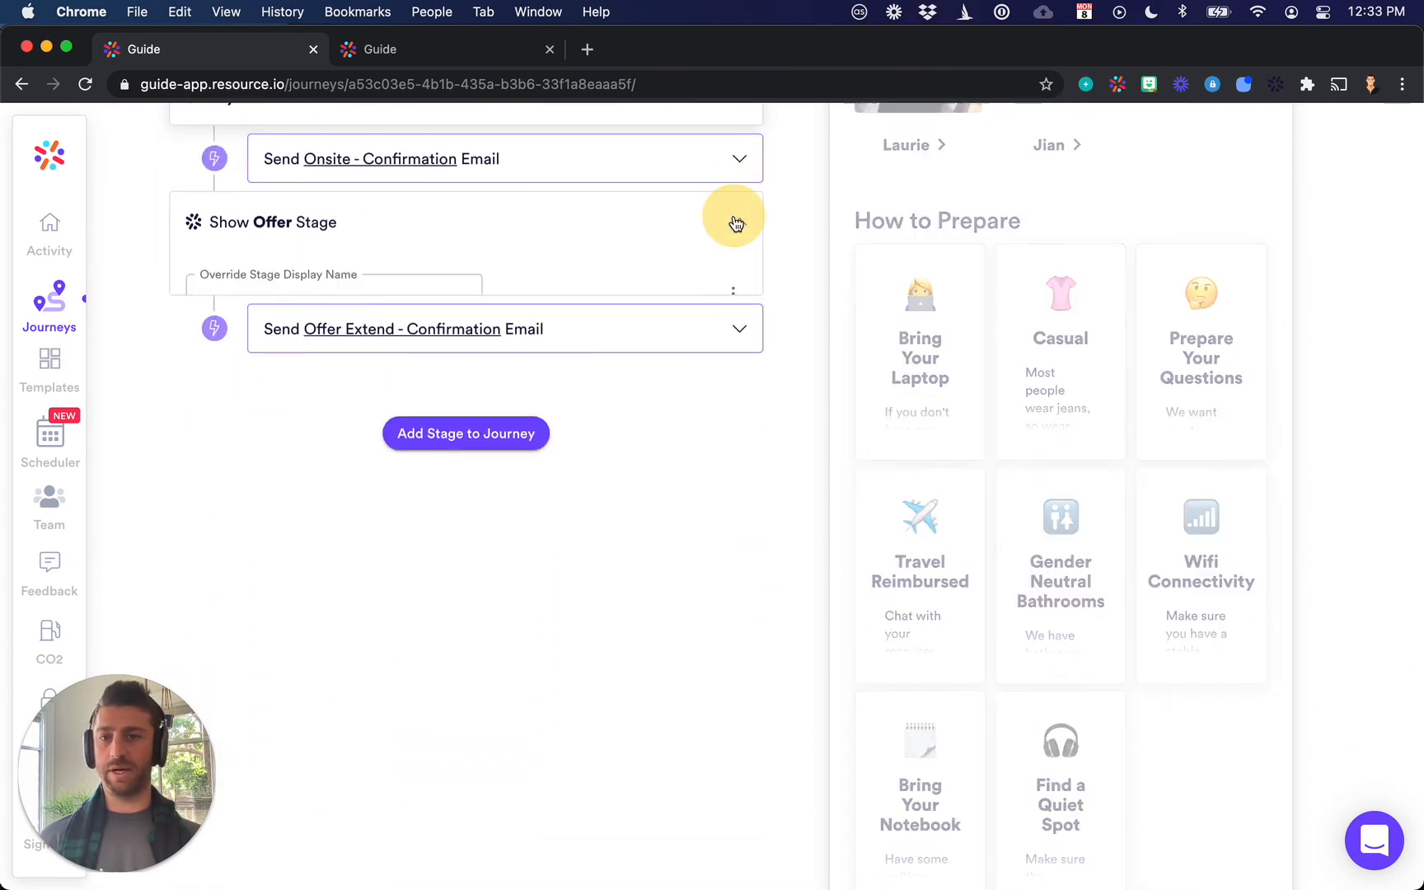
{"action": "left_click", "coordinate": [252, 305]}
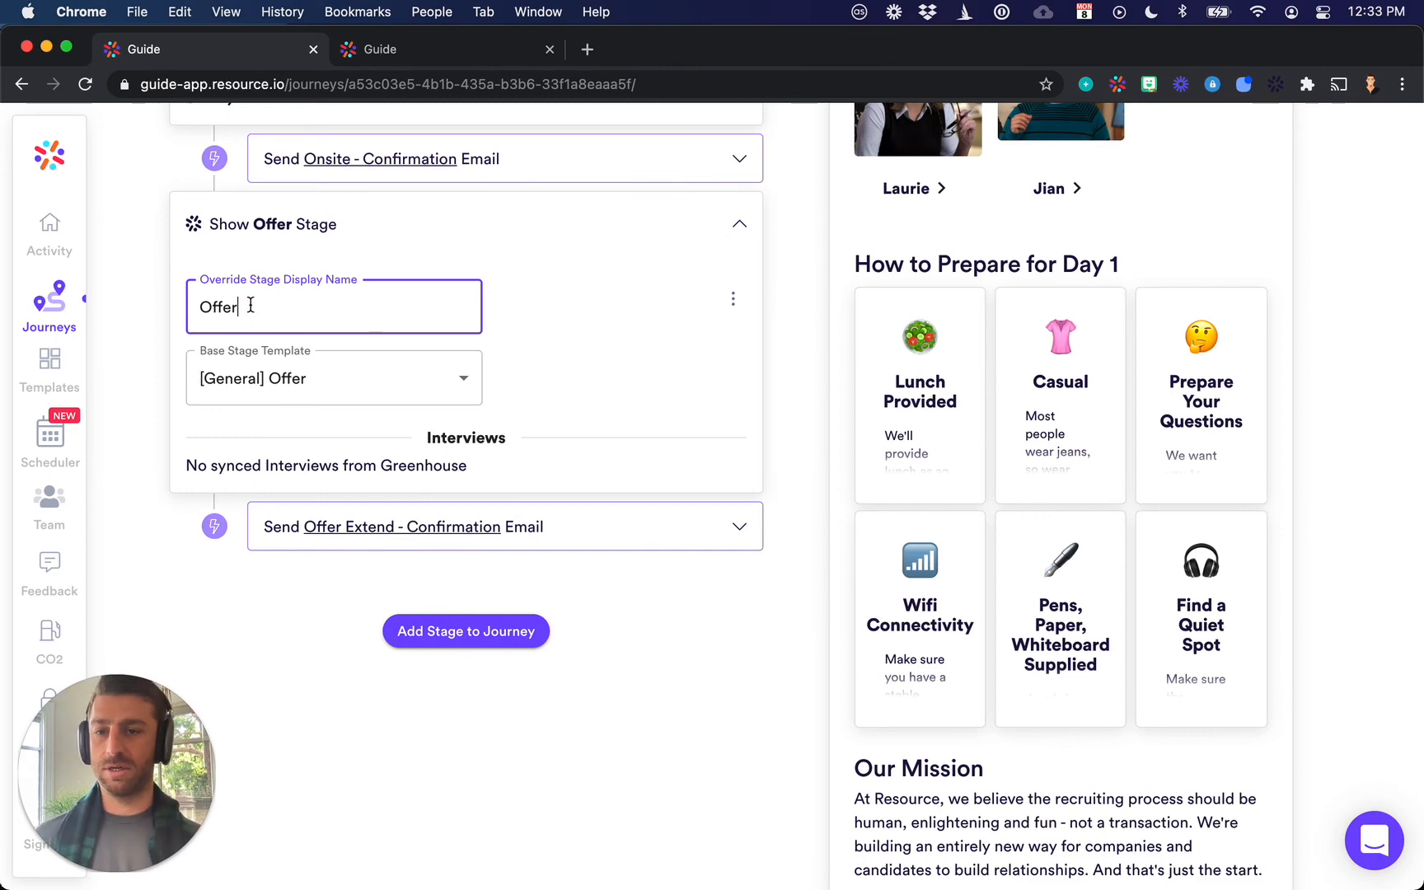
{"action": "key", "text": "super+Left"}
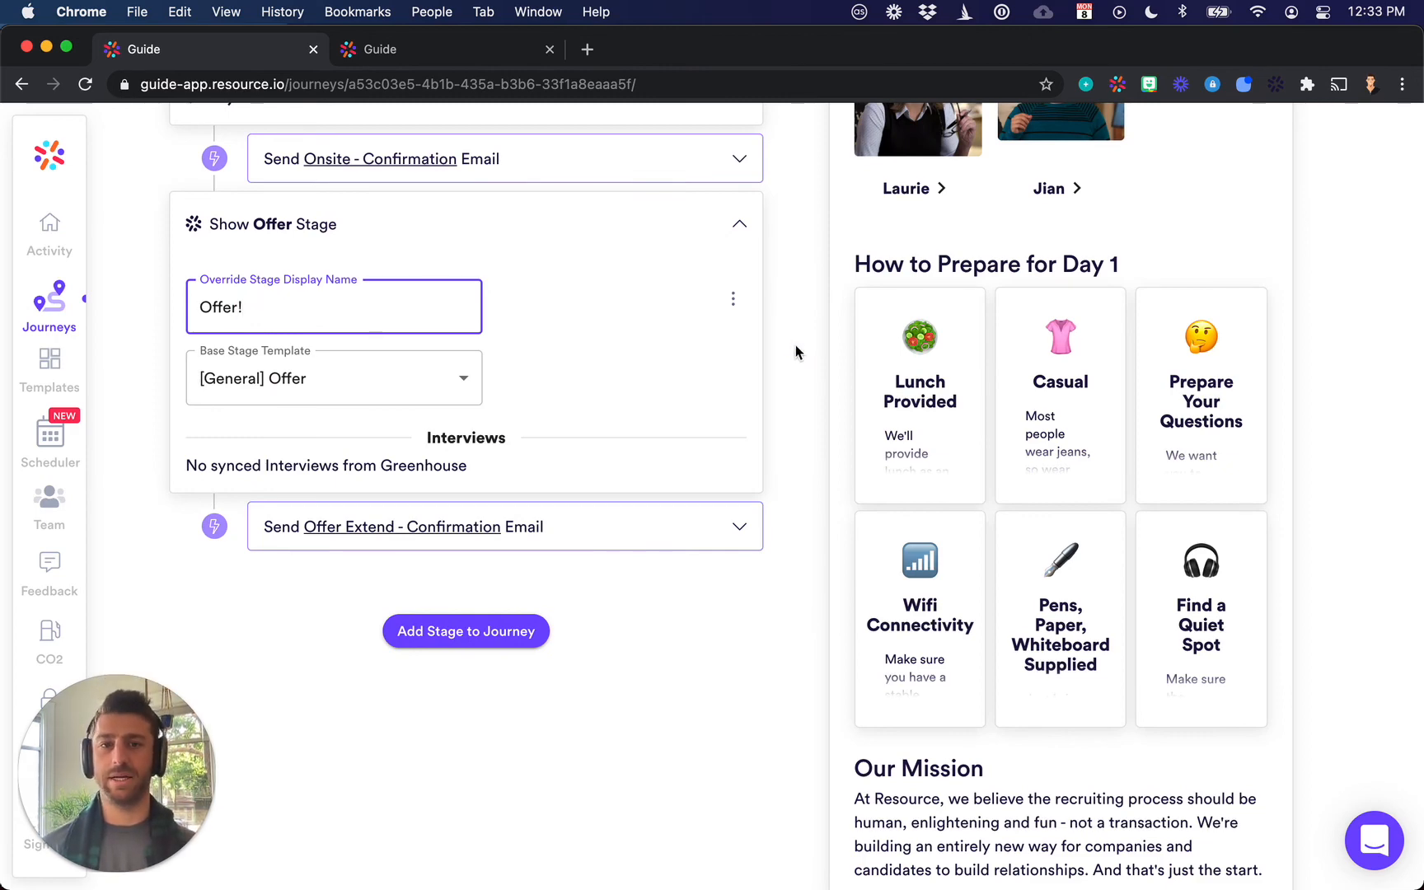
Check the stage names in the preview's interview tracker and view the Team Interview stage there
{"action": "scroll", "coordinate": [795, 345], "scroll_direction": "up", "scroll_amount": 10}
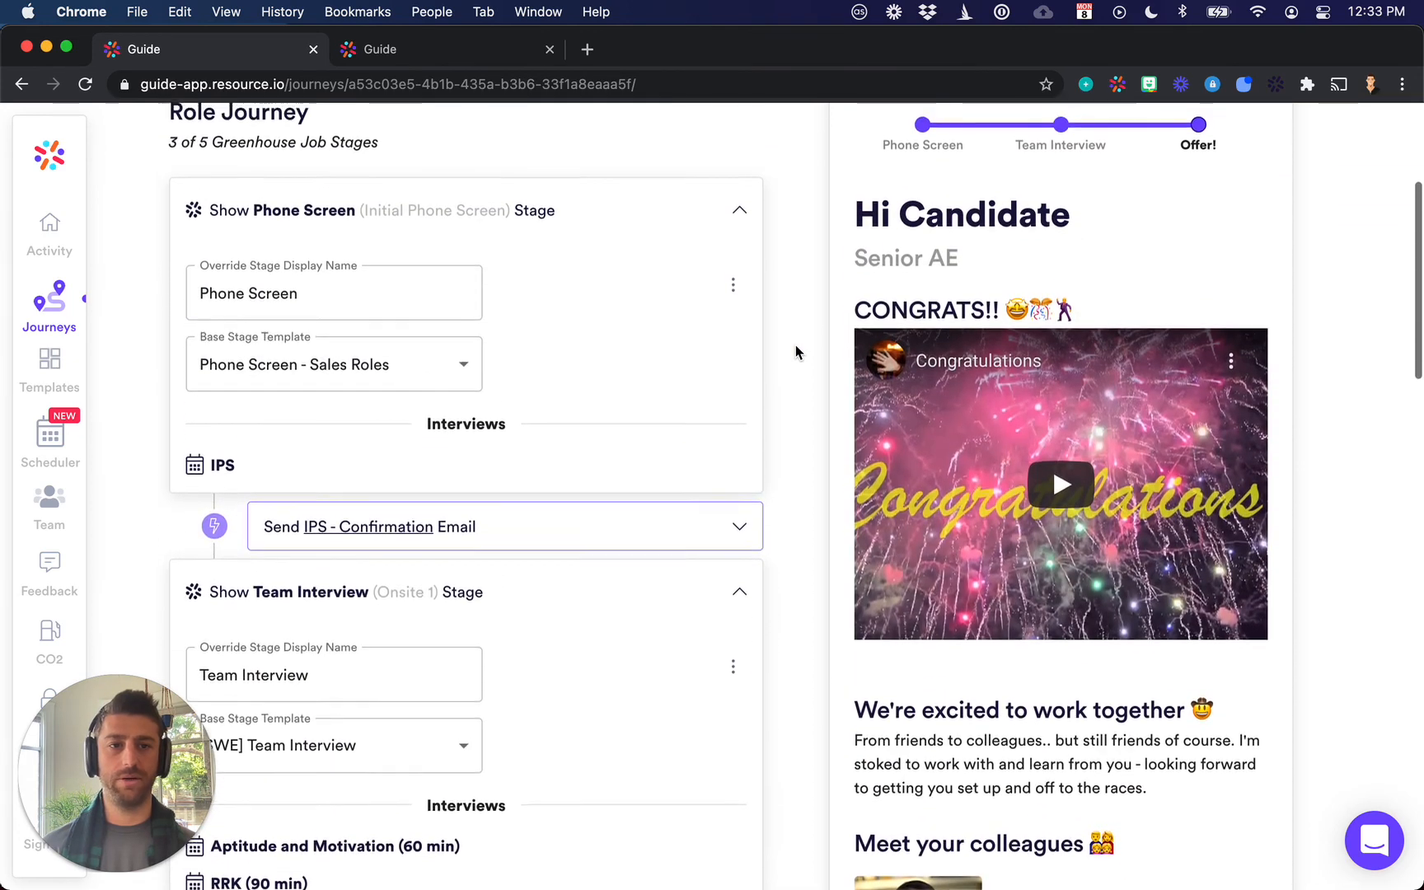
{"action": "scroll", "coordinate": [795, 353], "scroll_direction": "up", "scroll_amount": 3}
{"action": "left_click", "coordinate": [1061, 324]}
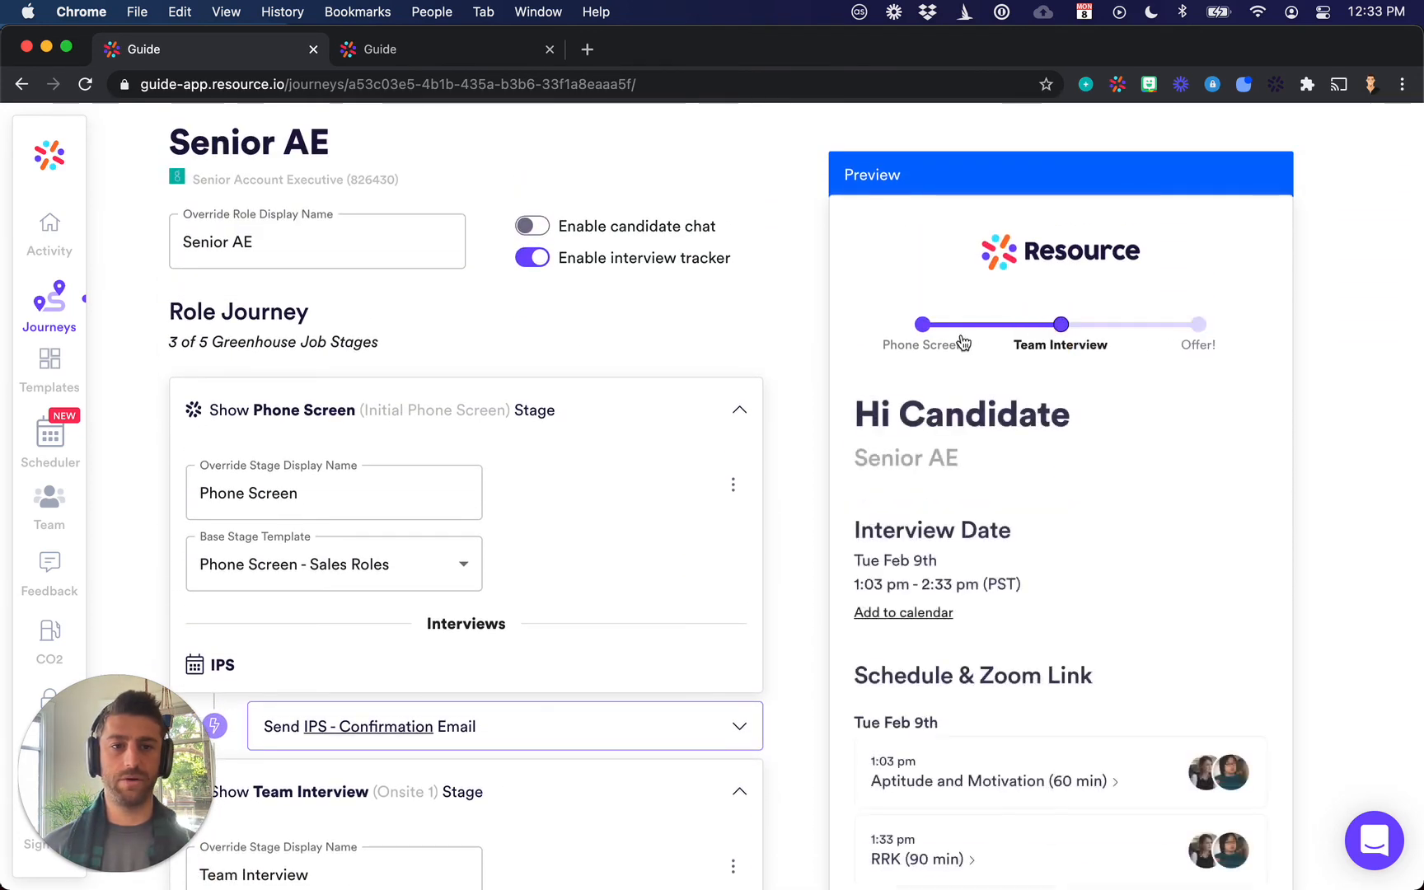
Cycle through the Phone Screen, Team Interview and Offer! stages in the candidate preview's interview tracker
{"action": "left_click", "coordinate": [922, 324]}
{"action": "left_click", "coordinate": [1072, 341]}
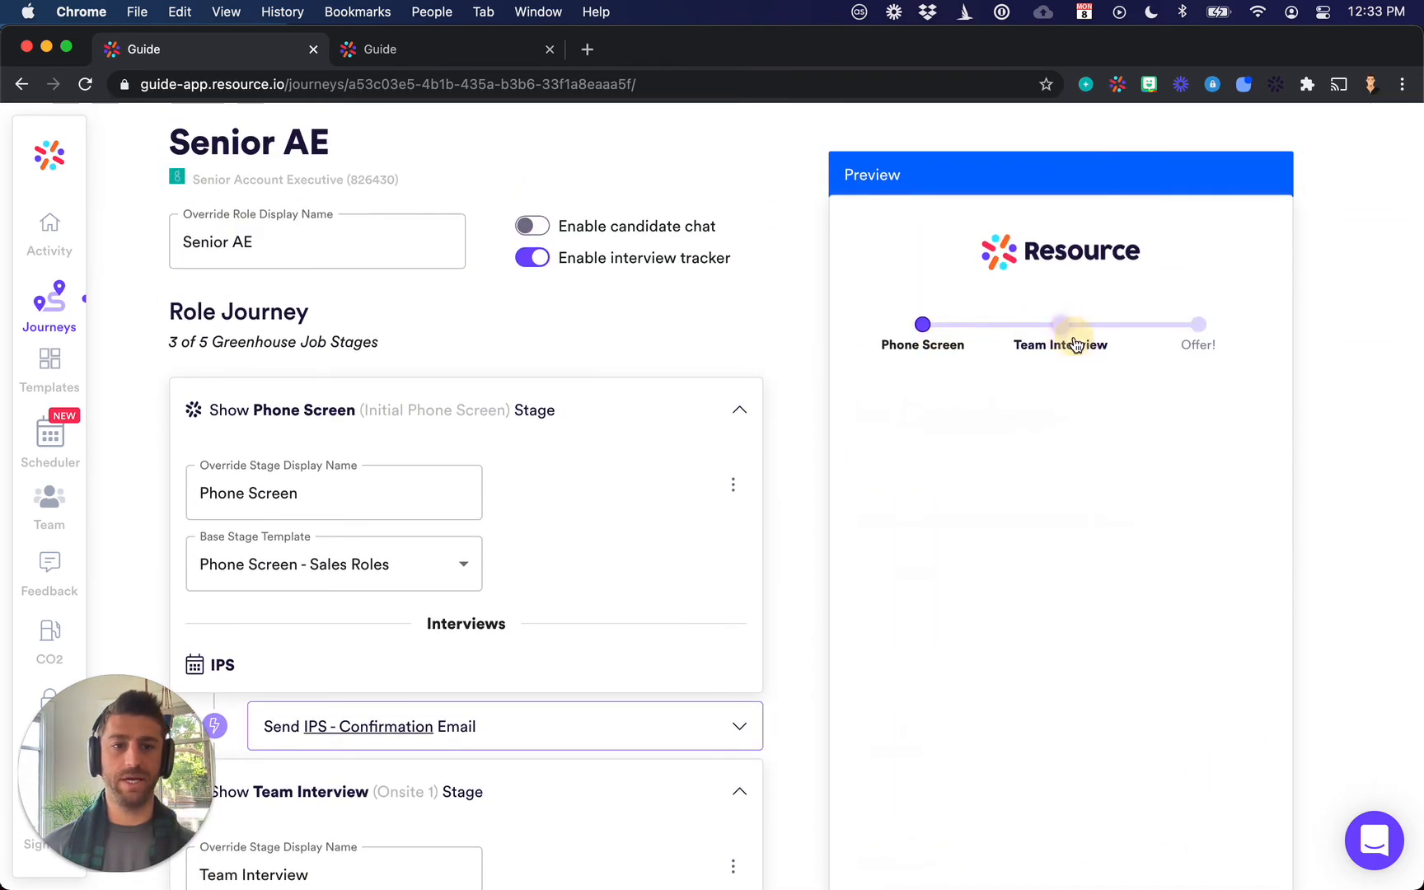
{"action": "left_click", "coordinate": [1200, 326]}
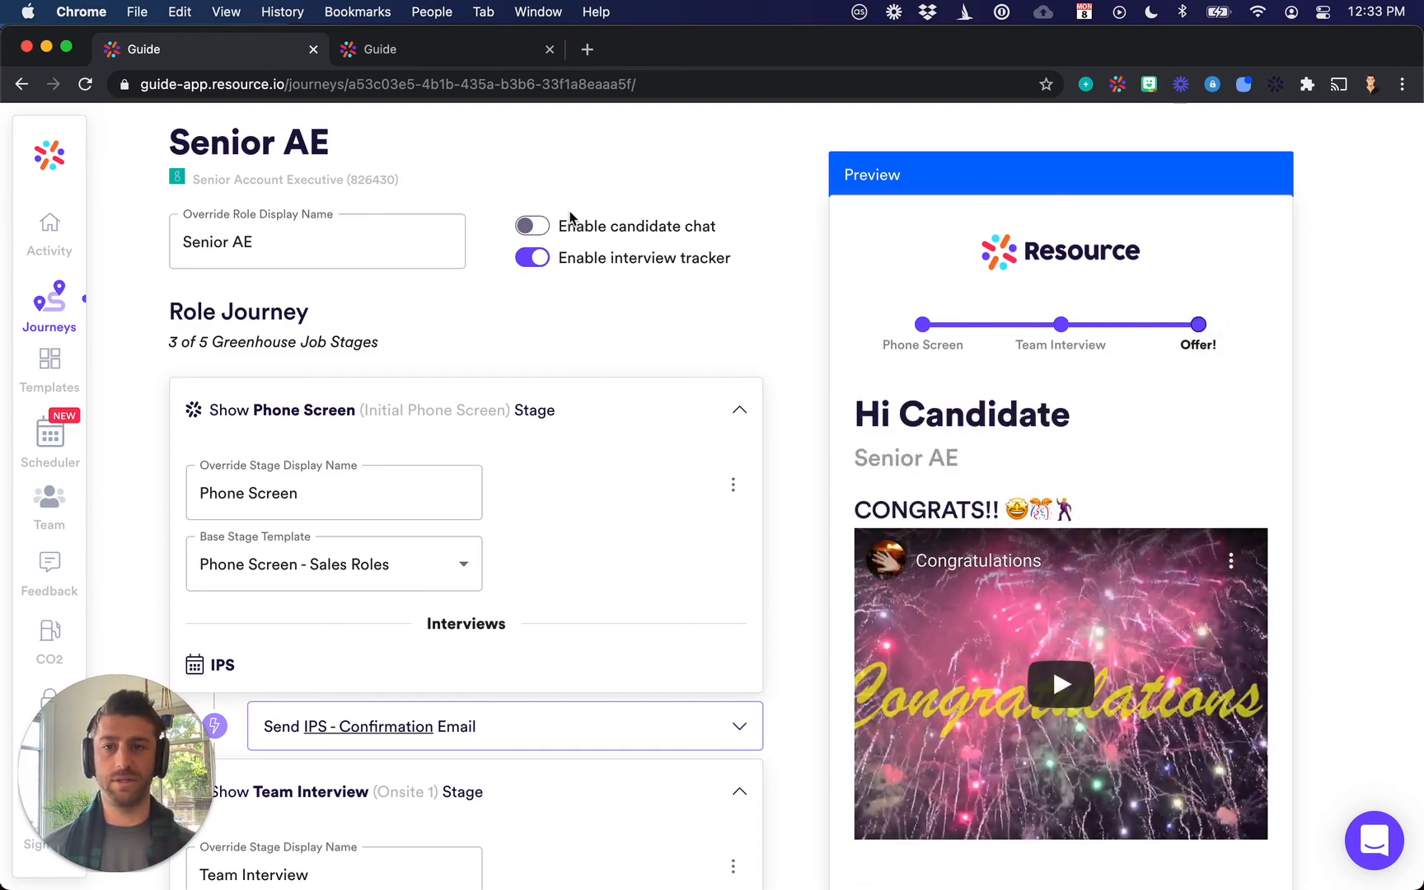
{"action": "left_click", "coordinate": [921, 328]}
{"action": "left_click", "coordinate": [1049, 350]}
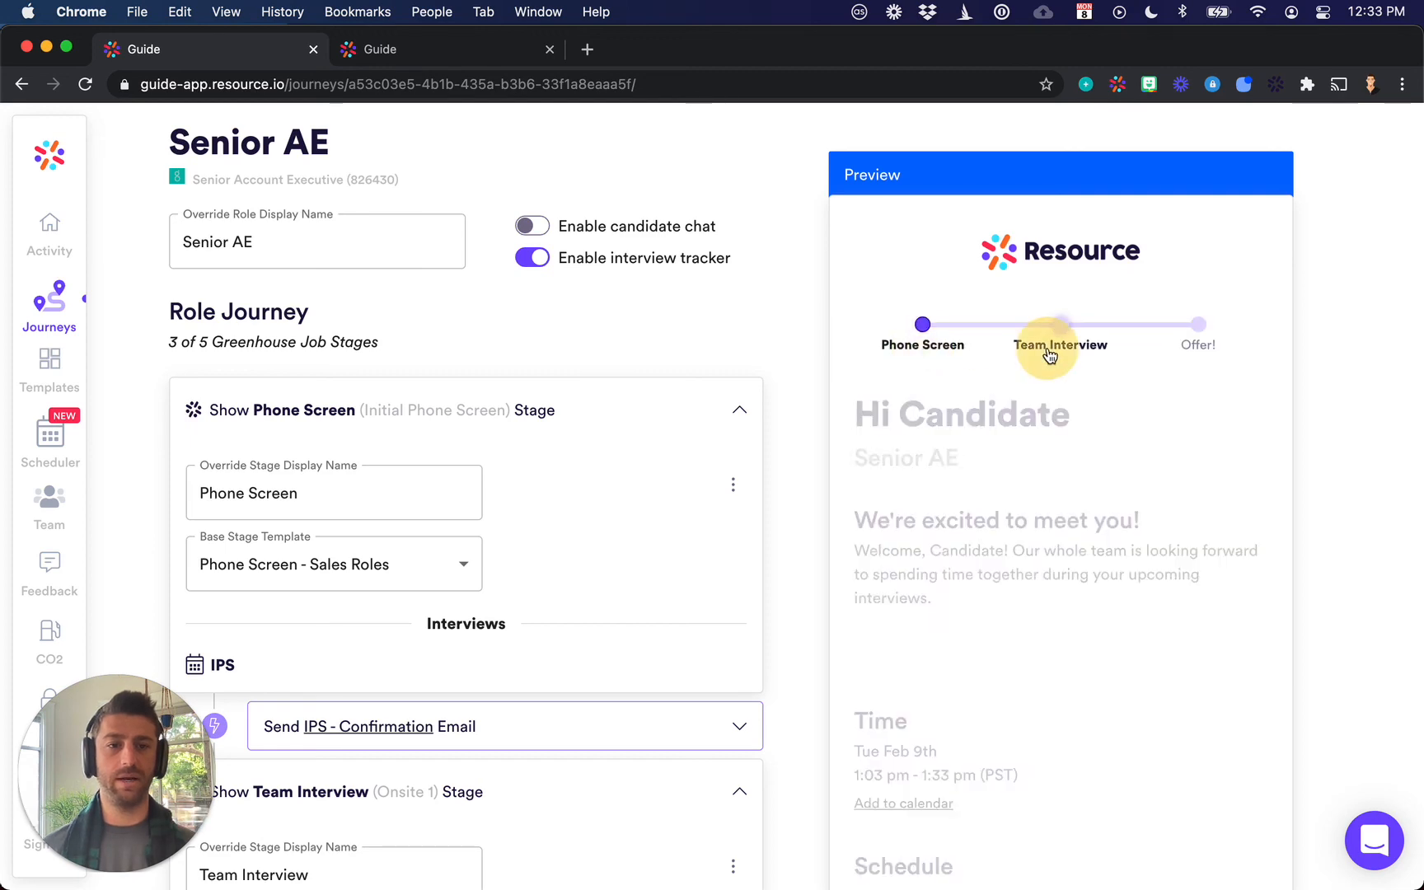
{"action": "left_click", "coordinate": [1209, 351]}
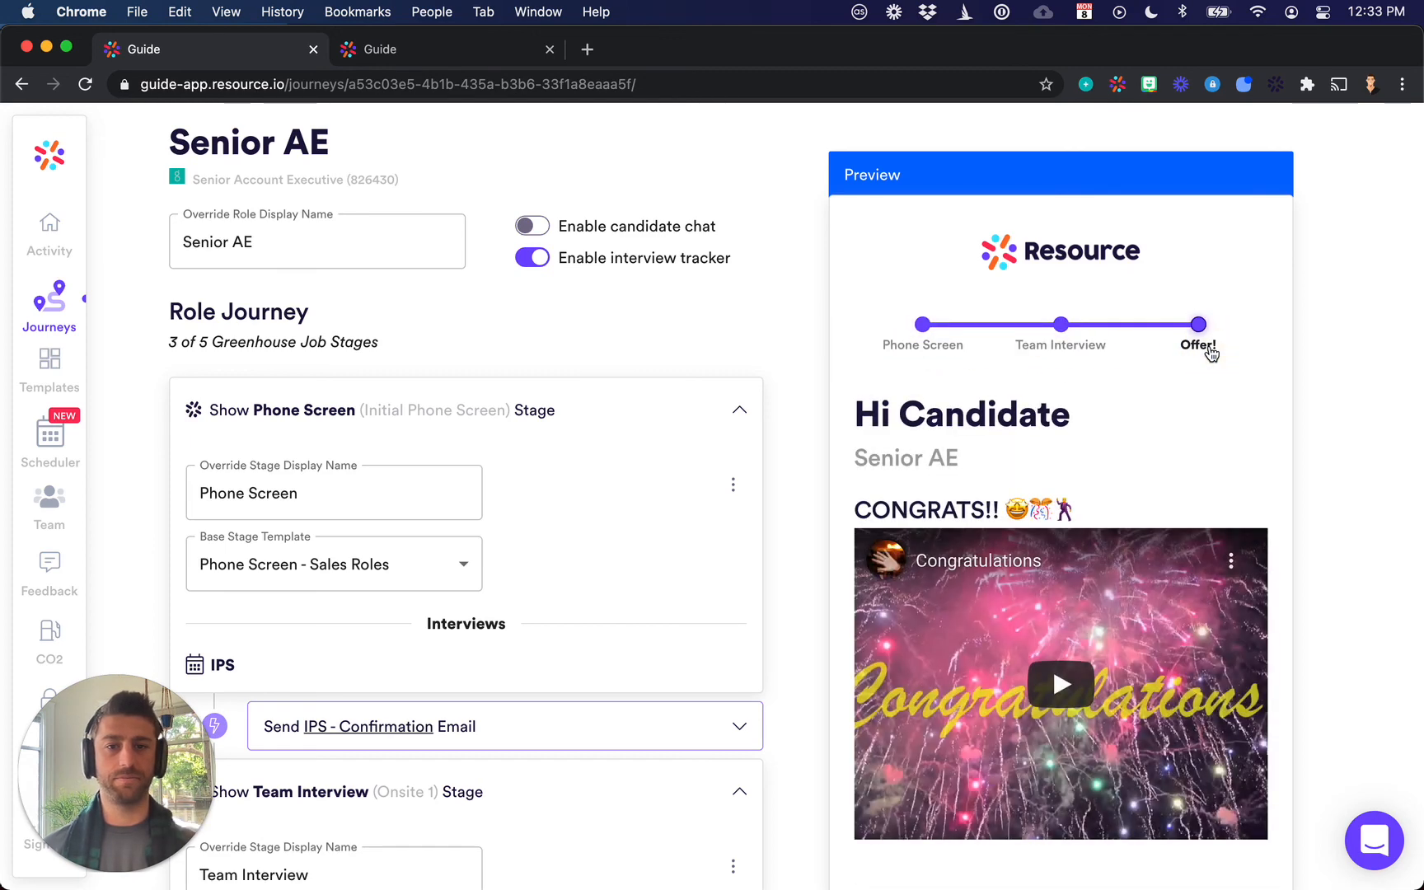
Review the full role journey, its stages and confirmation emails alongside the Offer! stage's preview content
{"action": "scroll", "coordinate": [734, 359], "scroll_direction": "down", "scroll_amount": 10}
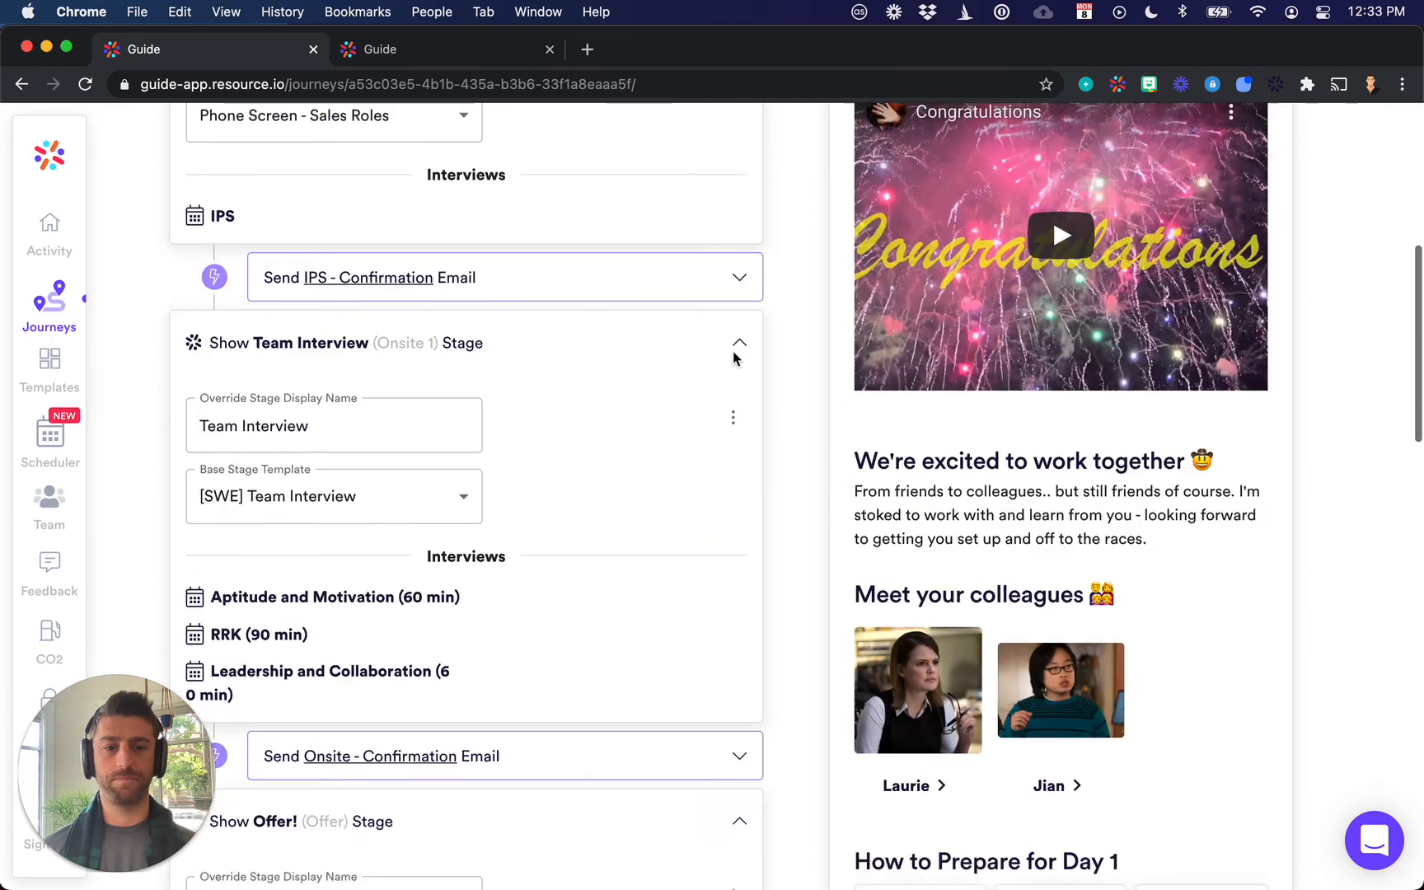
{"action": "scroll", "coordinate": [736, 360], "scroll_direction": "down", "scroll_amount": 1}
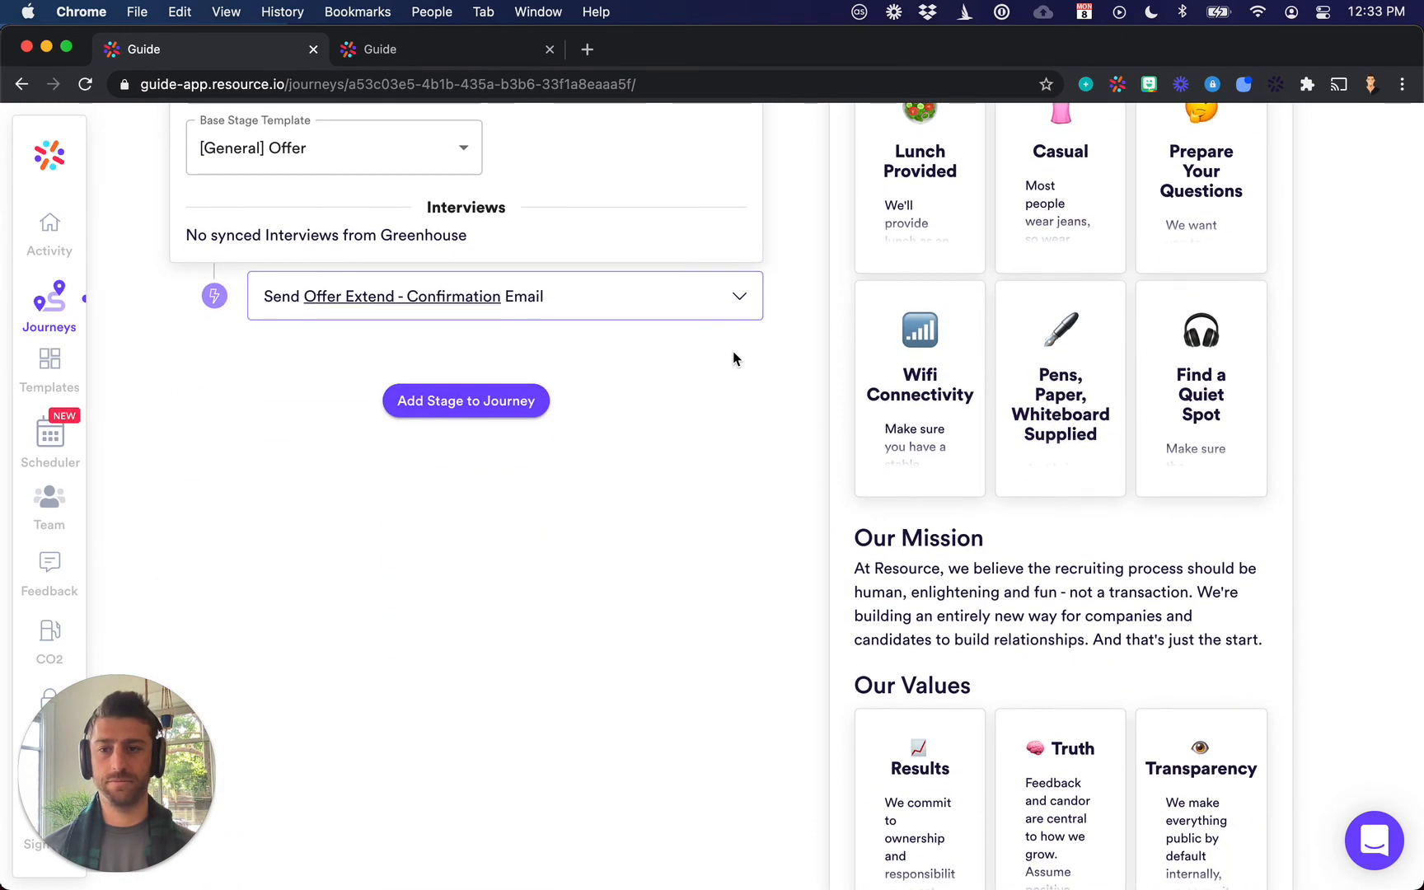
{"action": "scroll", "coordinate": [734, 352], "scroll_direction": "up", "scroll_amount": 15}
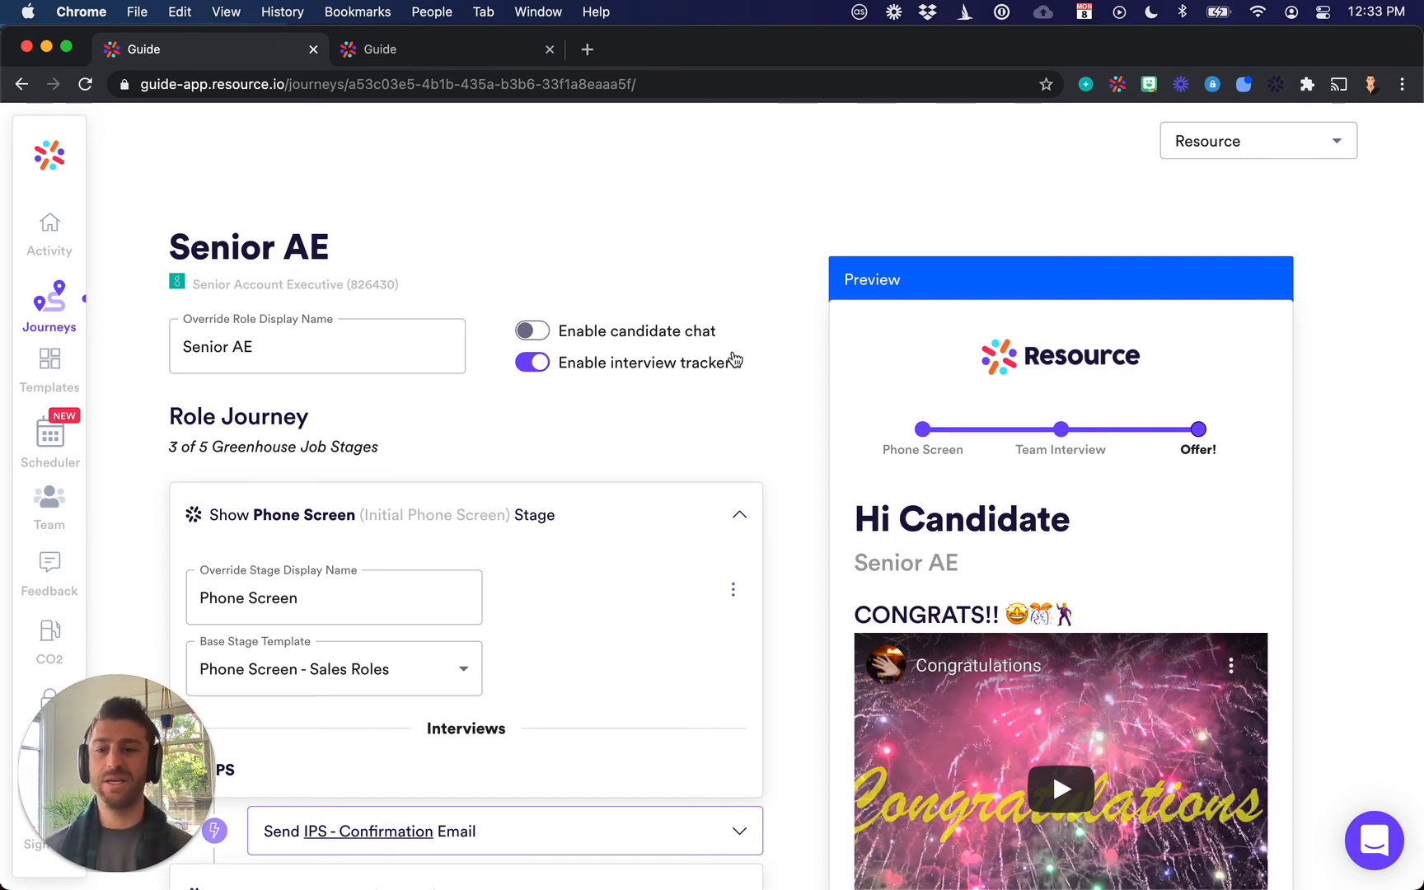
{"action": "scroll", "coordinate": [515, 442], "scroll_direction": "down", "scroll_amount": 3}
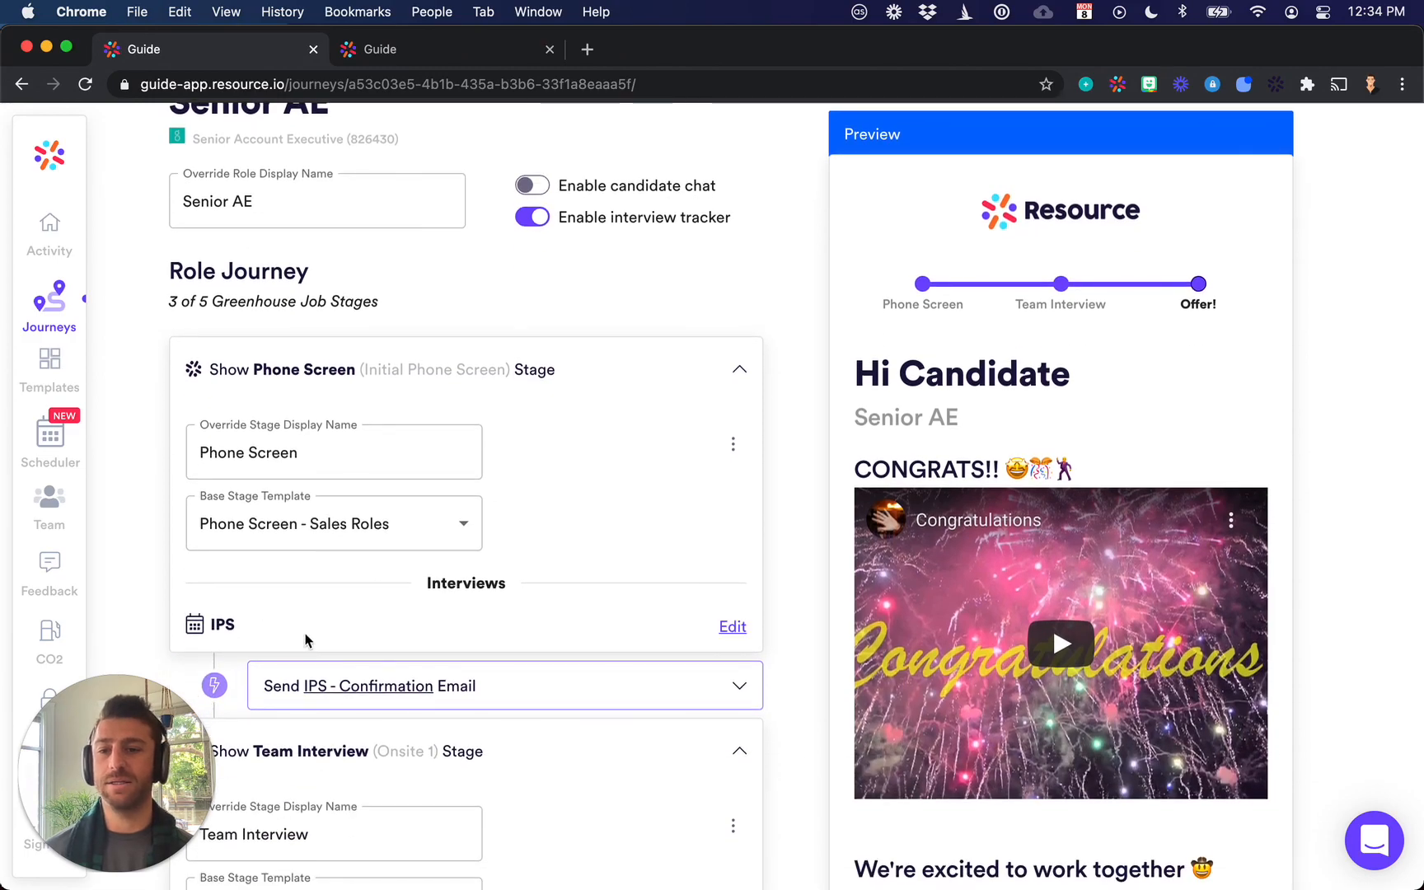
{"action": "scroll", "coordinate": [1090, 602], "scroll_direction": "down", "scroll_amount": 15}
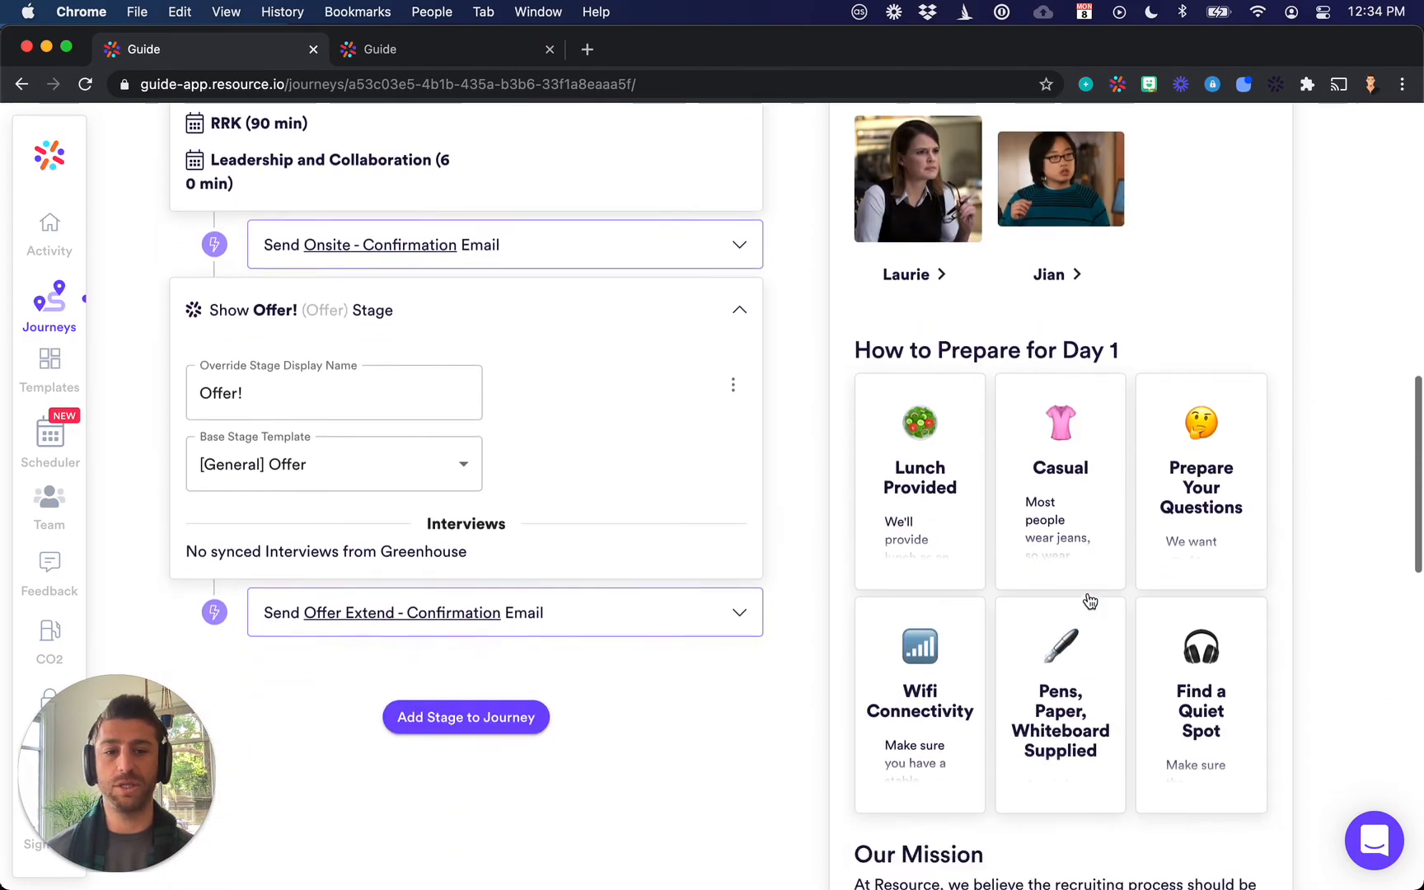
View the Team Interview stage in the preview, open the Aptitude and Motivation interview's details, and close them
{"action": "scroll", "coordinate": [1090, 602], "scroll_direction": "up", "scroll_amount": 15}
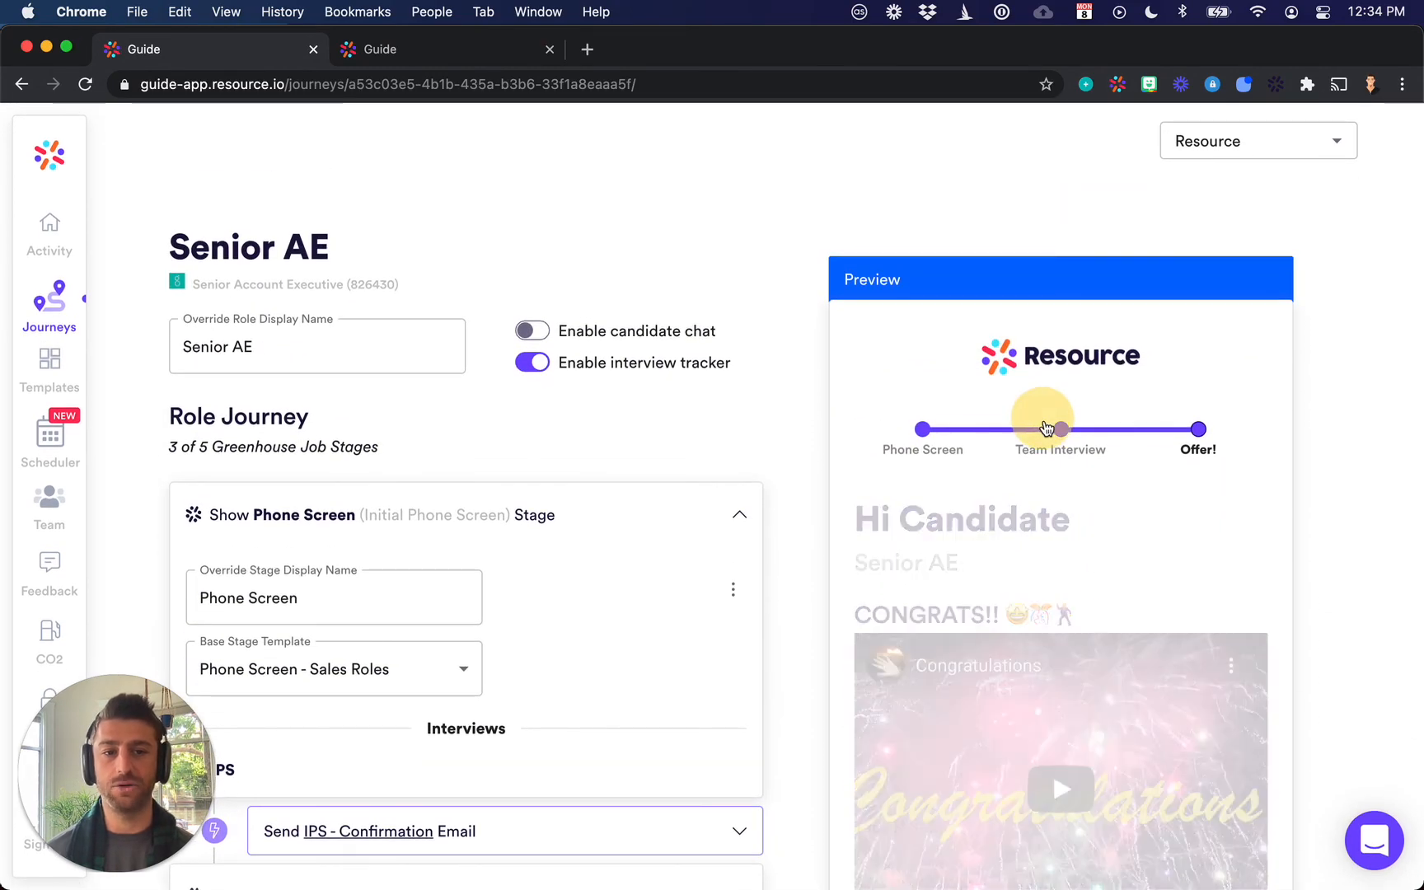
{"action": "scroll", "coordinate": [1021, 512], "scroll_direction": "down", "scroll_amount": 2}
{"action": "left_click", "coordinate": [1027, 724]}
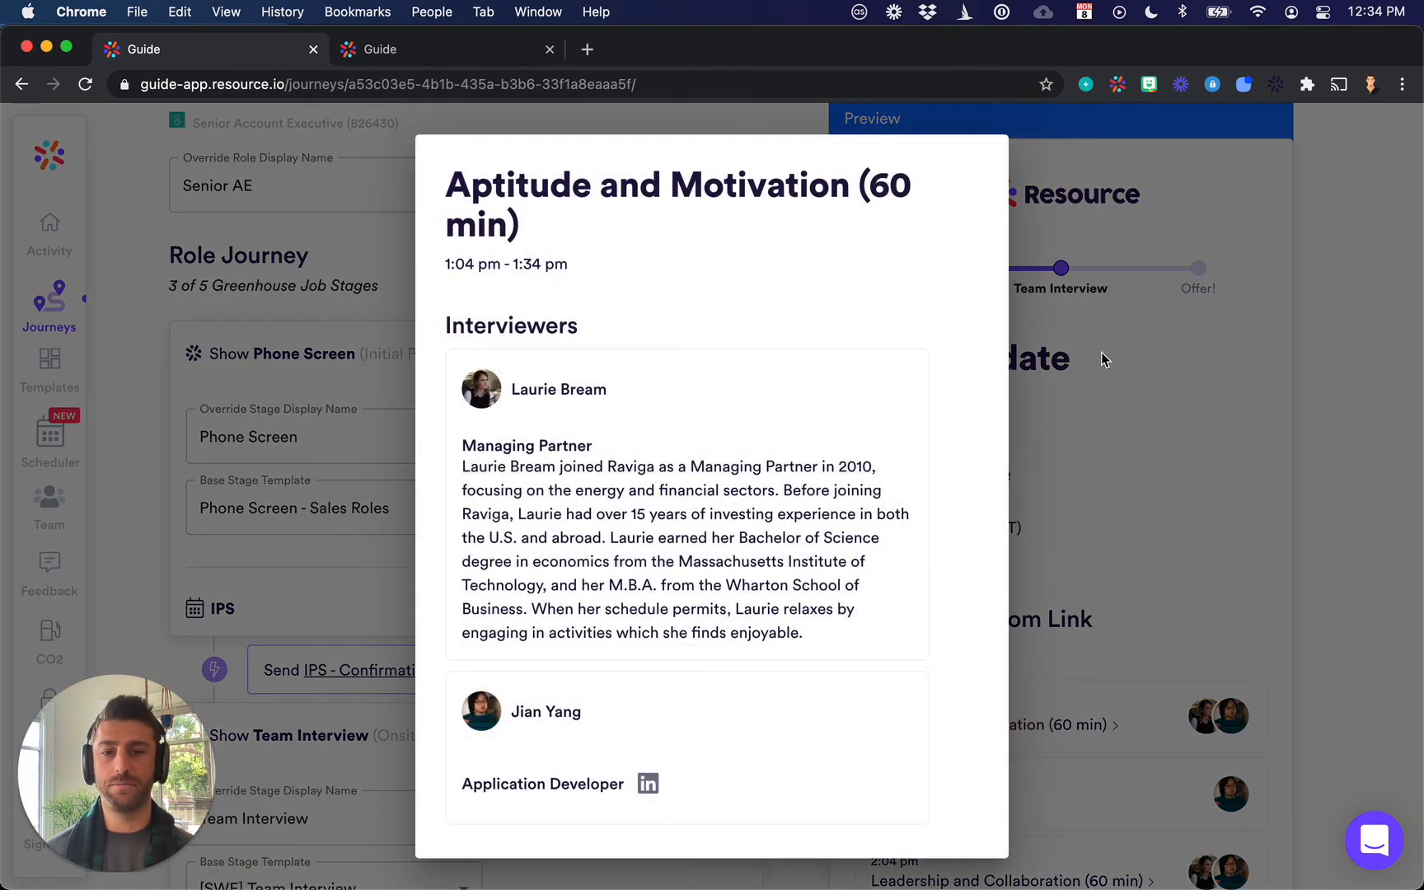
{"action": "left_click", "coordinate": [1105, 351]}
{"action": "scroll", "coordinate": [743, 500], "scroll_direction": "up", "scroll_amount": 1}
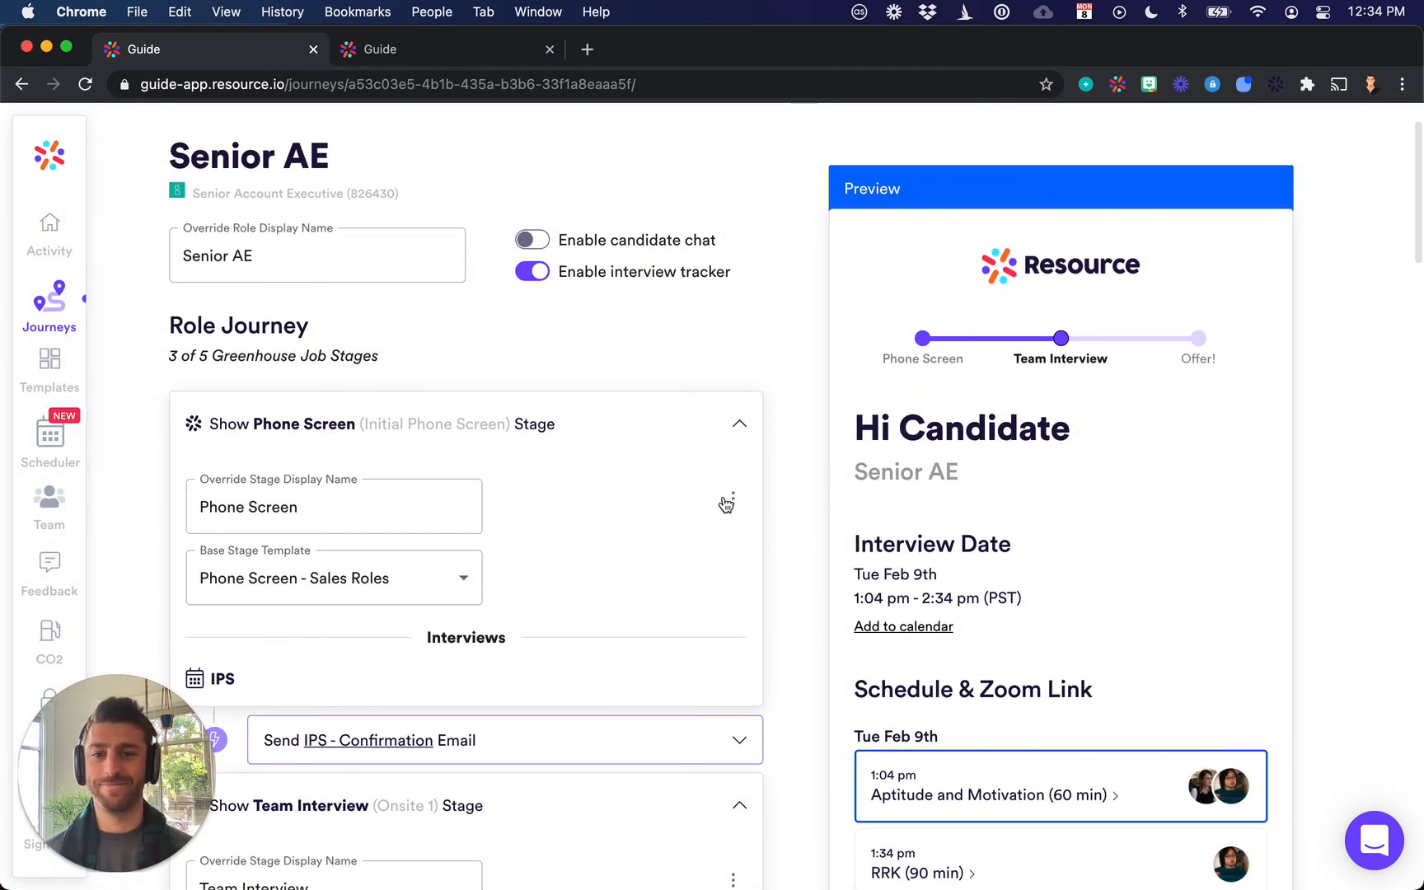